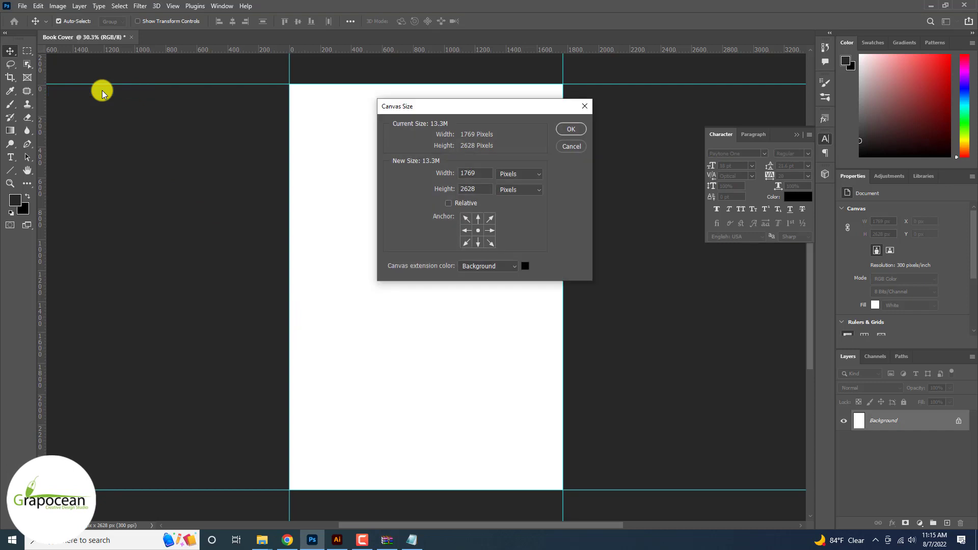
Step: Extend the canvas width by 273 pixels with the anchor at middle left and a white canvas extension color
{"action": "left_click", "coordinate": [514, 266]}
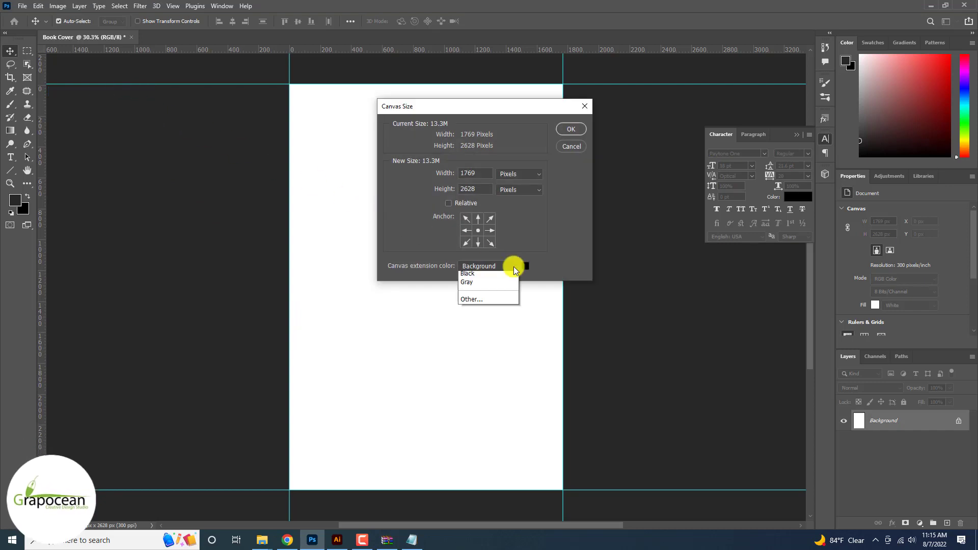
{"action": "left_click", "coordinate": [465, 230]}
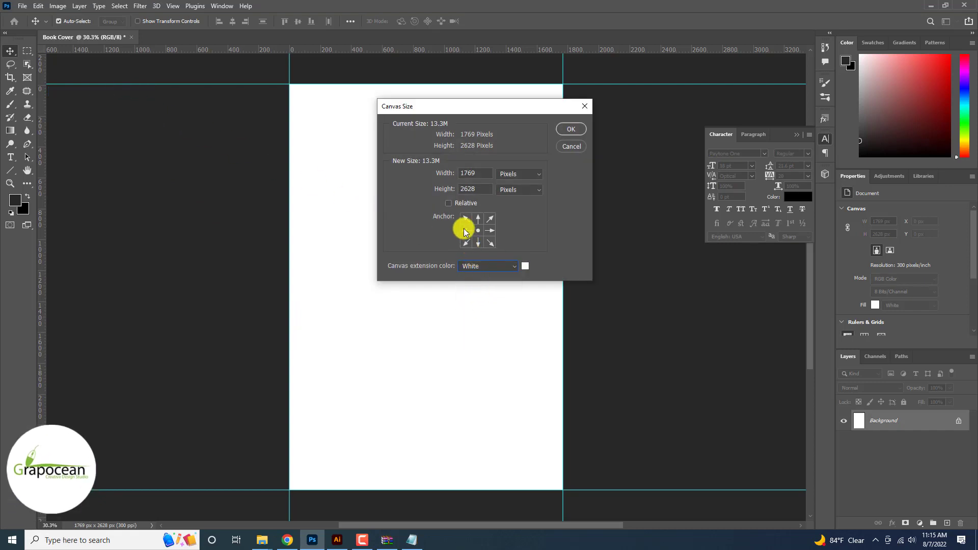
{"action": "left_click", "coordinate": [480, 172]}
{"action": "type", "text": "+"}
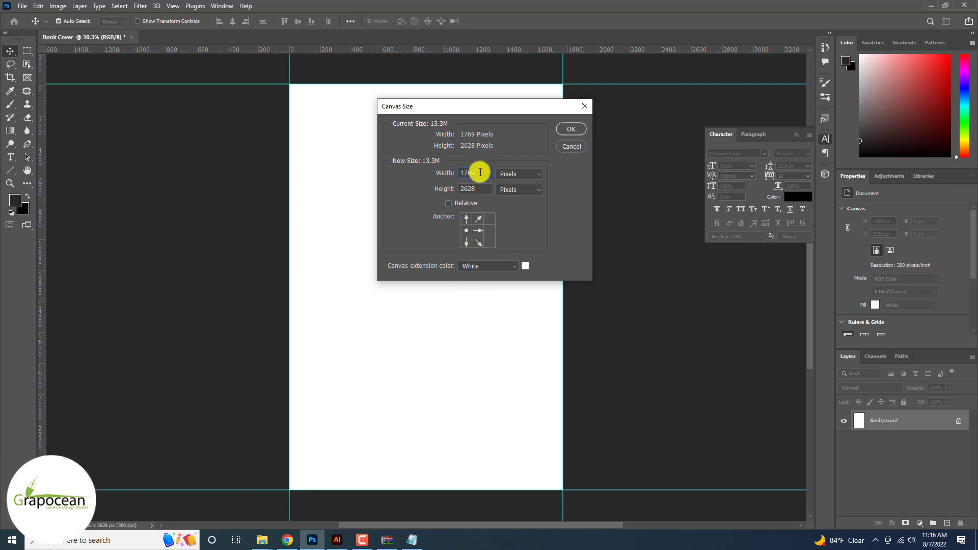
{"action": "type", "text": "+273"}
{"action": "key", "text": "Return"}
Step: Place a vertical guide along the right edge of the widened canvas to mark the spine
{"action": "left_click_drag", "start_coordinate": [42, 294], "coordinate": [604, 330]}
{"action": "scroll", "coordinate": [606, 334], "scroll_direction": "down", "scroll_amount": 2}
{"action": "scroll", "coordinate": [606, 334], "scroll_direction": "down", "scroll_amount": 1}
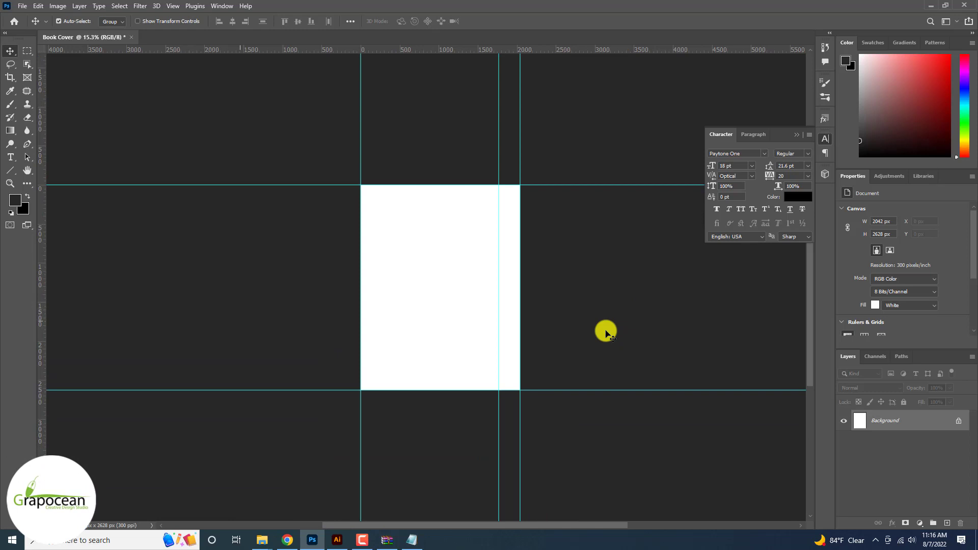
{"action": "scroll", "coordinate": [605, 334], "scroll_direction": "down", "scroll_amount": 3}
{"action": "scroll", "coordinate": [605, 334], "scroll_direction": "up", "scroll_amount": 6}
{"action": "scroll", "coordinate": [605, 333], "scroll_direction": "down", "scroll_amount": 3}
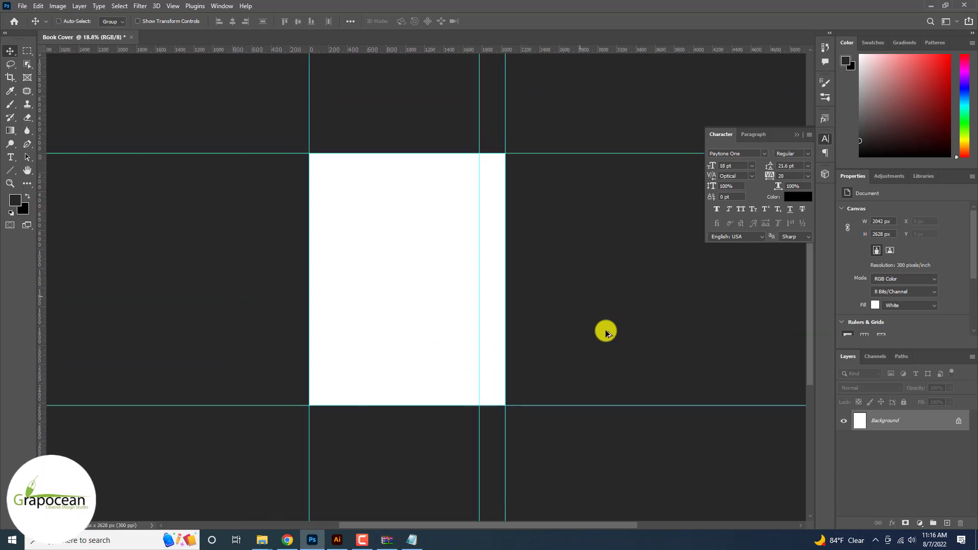
Step: Extend the canvas width by 1769 pixels to the right, anchored at middle left with a white extension color
{"action": "left_click", "coordinate": [58, 6]}
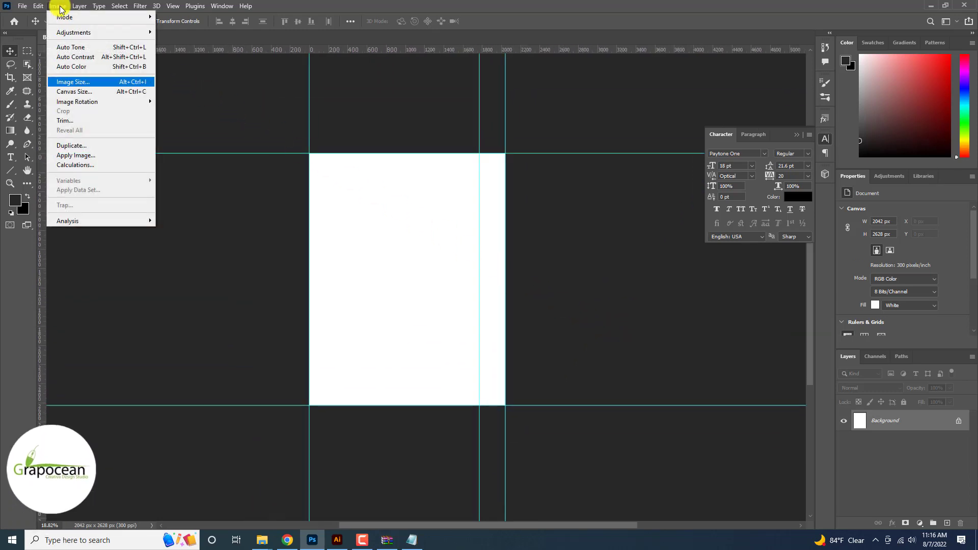
{"action": "left_click", "coordinate": [99, 91]}
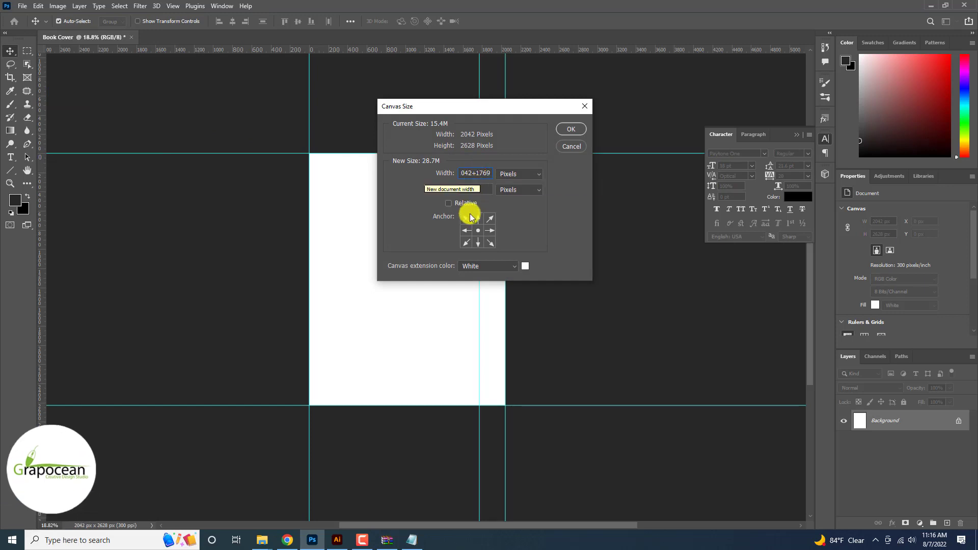
{"action": "left_click", "coordinate": [467, 233]}
{"action": "left_click", "coordinate": [571, 130]}
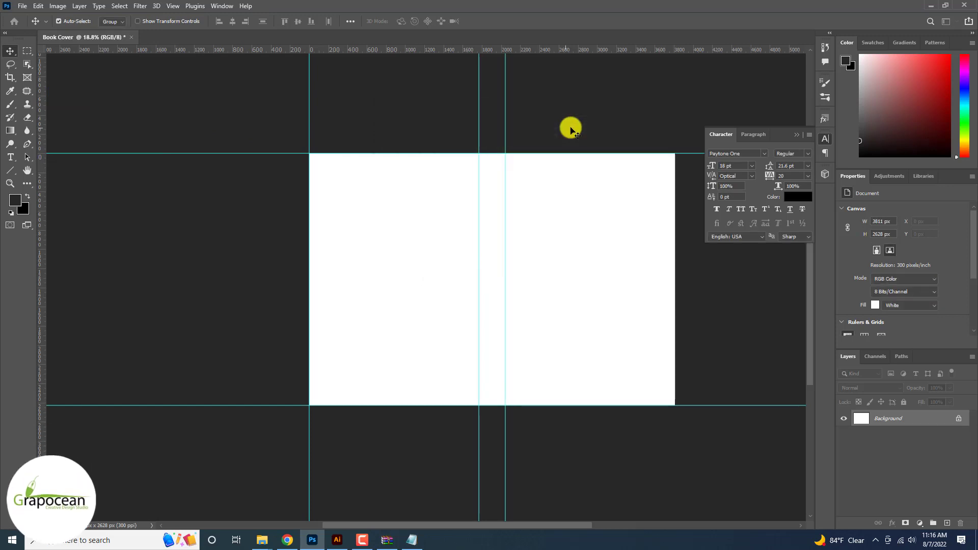
Step: Place a vertical guide along the outer right edge of the full cover spread
{"action": "key", "text": "ctrl+minus"}
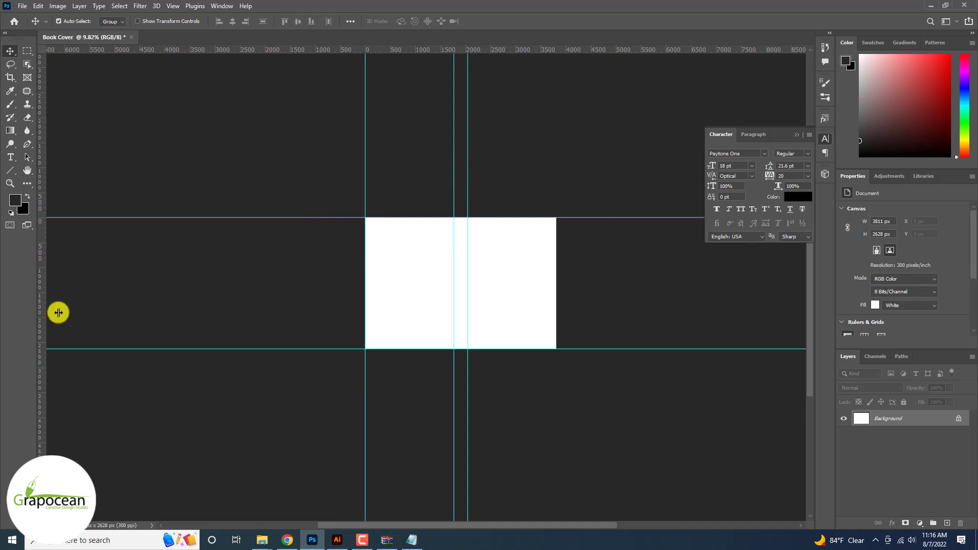
{"action": "left_click_drag", "start_coordinate": [59, 312], "coordinate": [557, 338]}
{"action": "scroll", "coordinate": [556, 339], "scroll_direction": "down", "scroll_amount": 3}
{"action": "scroll", "coordinate": [538, 327], "scroll_direction": "up", "scroll_amount": 6}
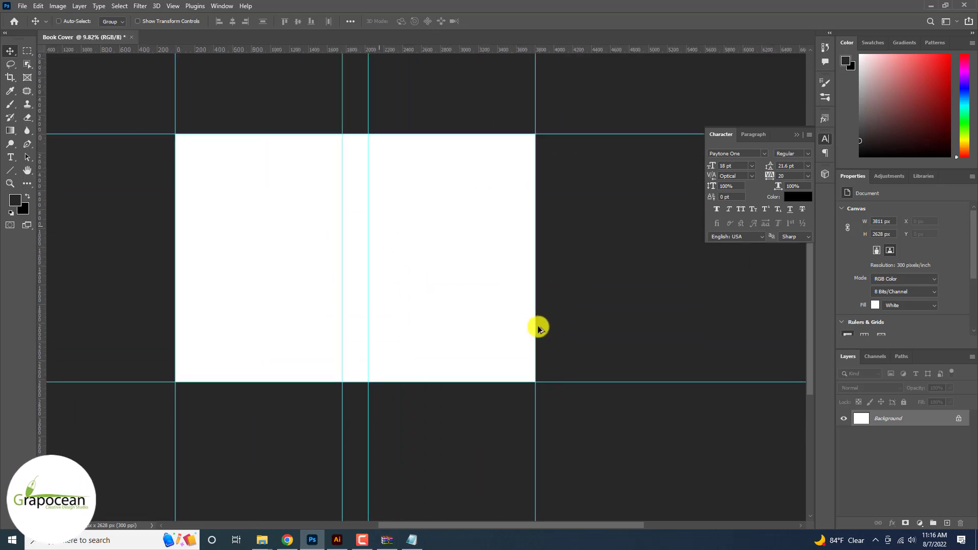
{"action": "scroll", "coordinate": [492, 300], "scroll_direction": "up", "scroll_amount": 1}
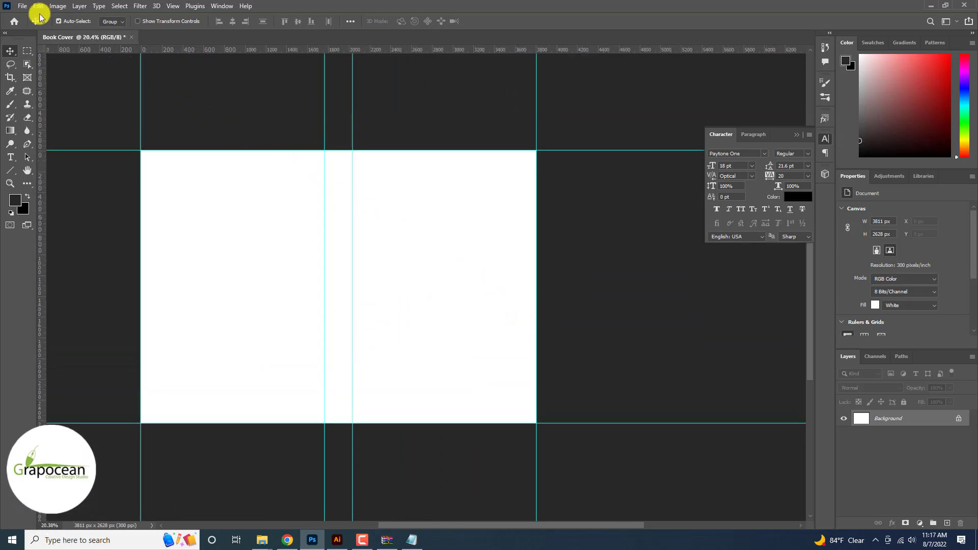
Step: Open the antelope canyon, black-and-white gorge, cut-out standing man and snowcapped mountain images from the book cover design folder
{"action": "left_click", "coordinate": [22, 6]}
{"action": "left_click", "coordinate": [29, 26]}
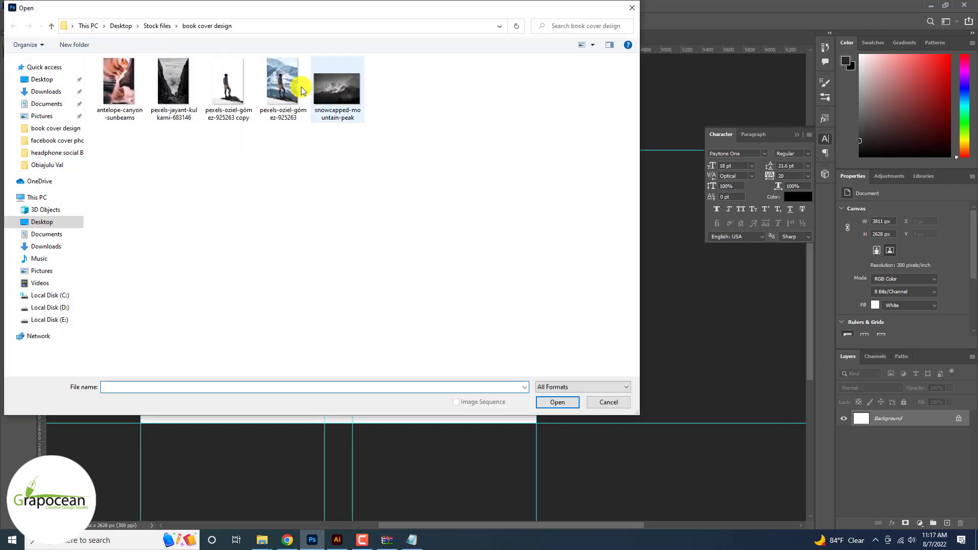
{"action": "left_click", "coordinate": [337, 90]}
{"action": "left_click", "coordinate": [228, 91], "text": "ctrl"}
{"action": "left_click", "coordinate": [174, 90], "text": "ctrl"}
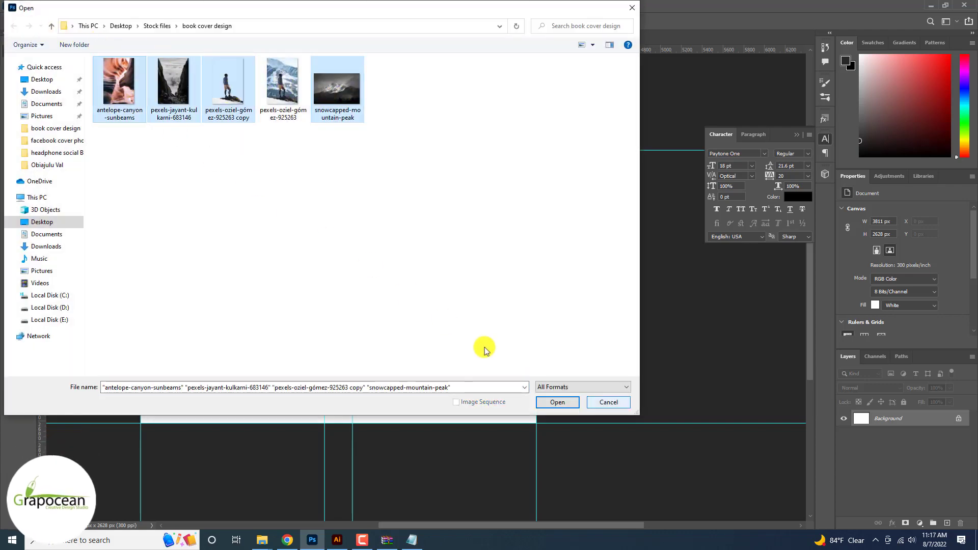
{"action": "left_click", "coordinate": [560, 402]}
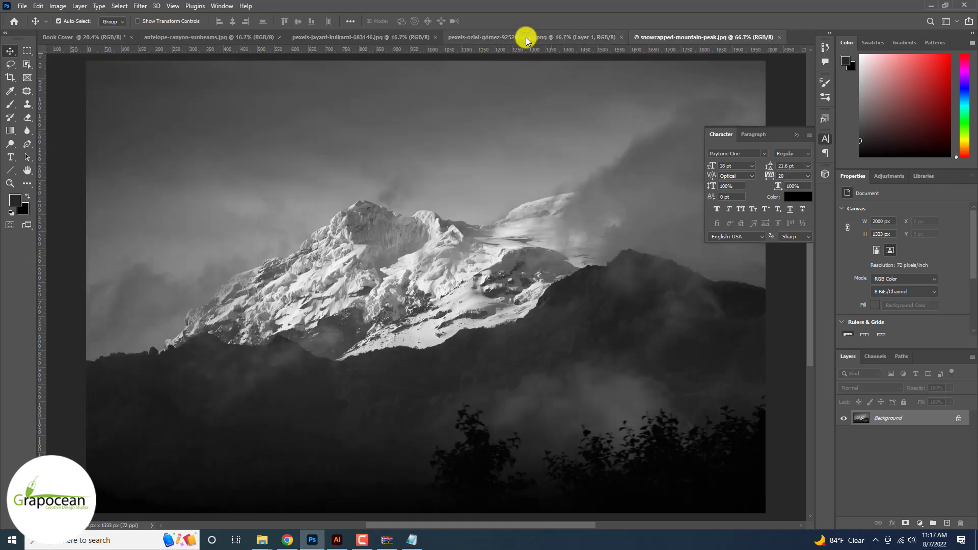
Step: Bring the cut-out standing man into the Book Cover document, scale him to about 75% and position him on the front cover
{"action": "left_click", "coordinate": [526, 37]}
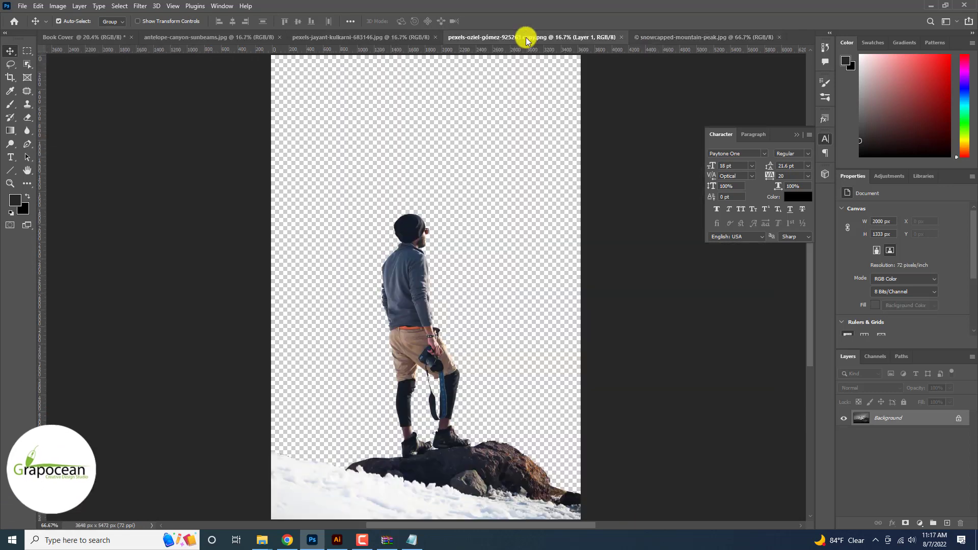
{"action": "left_click_drag", "start_coordinate": [419, 247], "coordinate": [421, 308]}
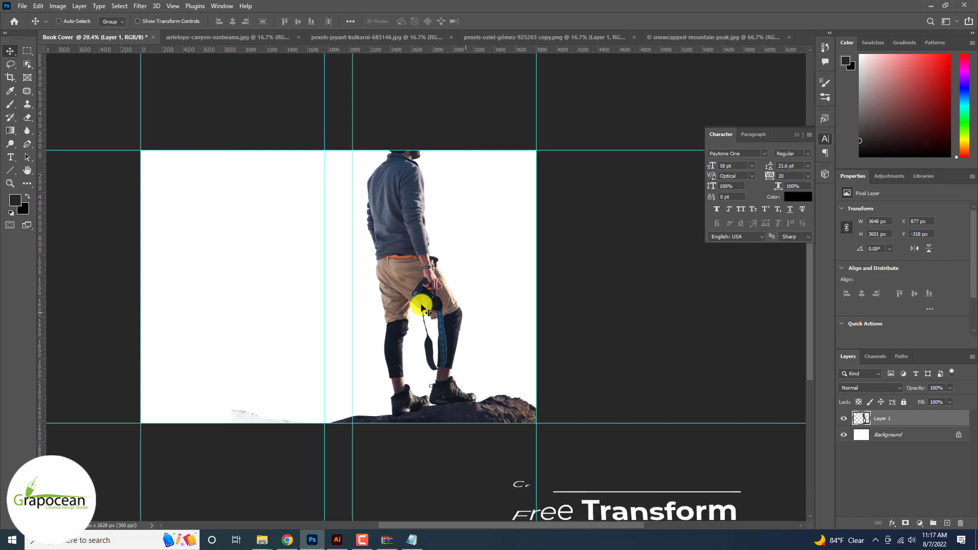
{"action": "key", "text": "ctrl+t"}
{"action": "mouse_move", "coordinate": [576, 148]}
{"action": "left_mouse_down"}
{"action": "mouse_move", "coordinate": [579, 158]}
{"action": "mouse_move", "coordinate": [563, 161]}
{"action": "left_mouse_up"}
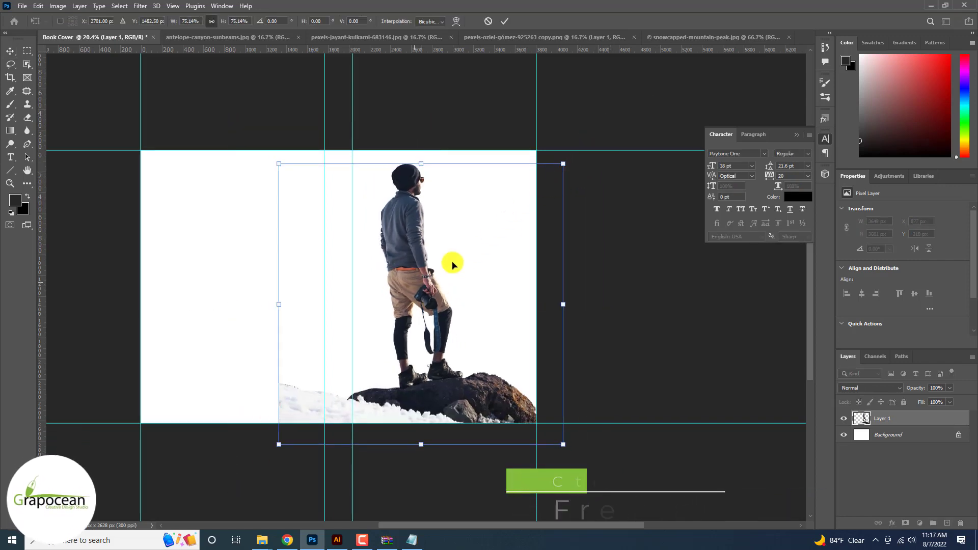
{"action": "left_click_drag", "start_coordinate": [452, 264], "coordinate": [410, 299]}
{"action": "left_click", "coordinate": [504, 21]}
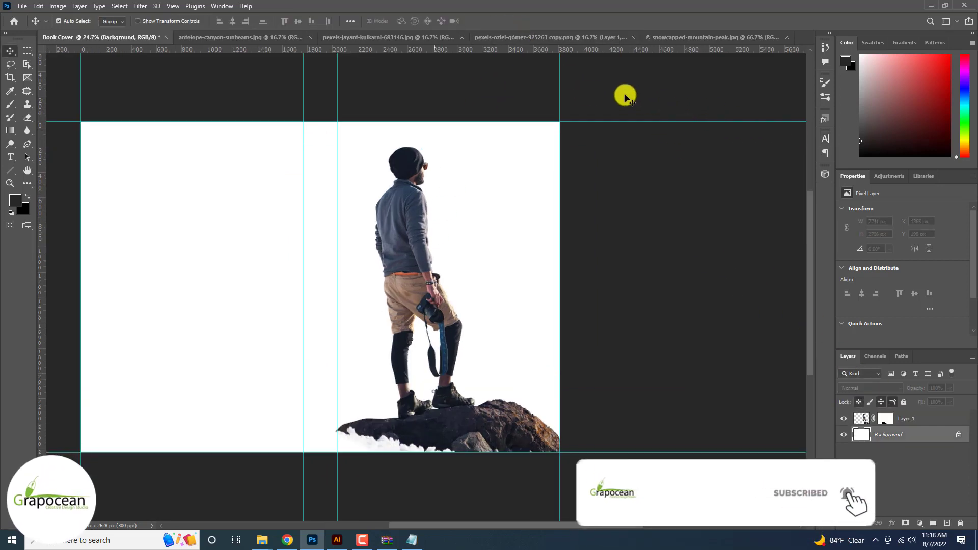
Step: Unlock the background layer of the black-and-white gorge photo and bring the photo into the Book Cover document behind the man
{"action": "left_click", "coordinate": [366, 37]}
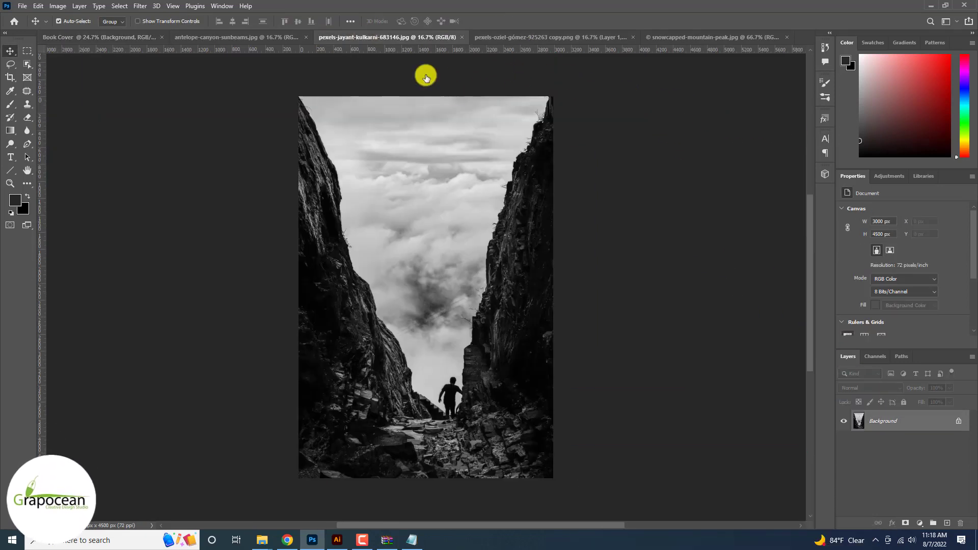
{"action": "left_click", "coordinate": [956, 423]}
{"action": "left_click_drag", "start_coordinate": [524, 290], "coordinate": [338, 163]}
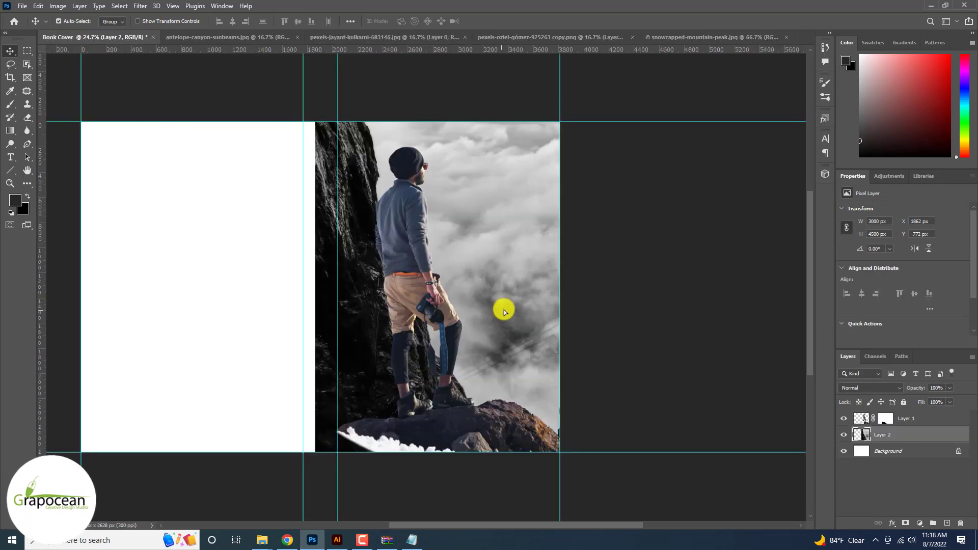
{"action": "left_click_drag", "start_coordinate": [512, 340], "coordinate": [450, 340]}
Step: Scale the gorge photo to about 59% (1777 x 2666 px) and fit it to the front cover
{"action": "key", "text": "ctrl+t"}
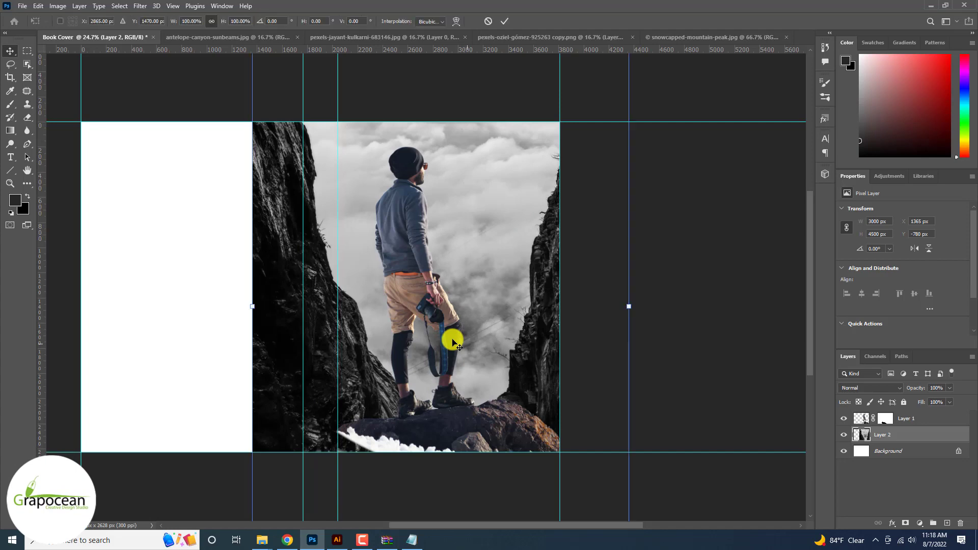
{"action": "key", "text": "ctrl+0"}
{"action": "left_click_drag", "start_coordinate": [552, 199], "coordinate": [549, 238]}
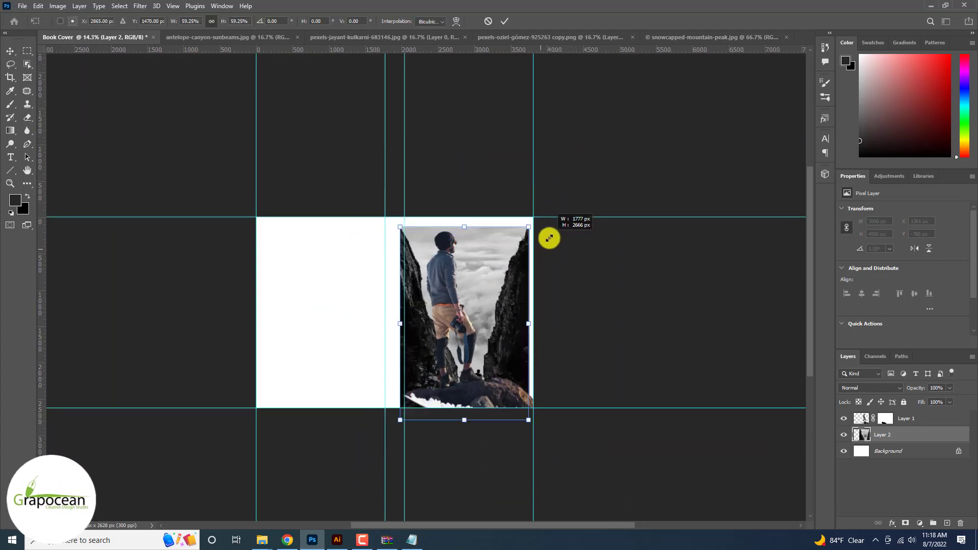
{"action": "left_click_drag", "start_coordinate": [516, 295], "coordinate": [517, 291]}
{"action": "left_click", "coordinate": [510, 21]}
Step: Hide and show the gorge photo layer to compare the front cover with and without it
{"action": "scroll", "coordinate": [508, 166], "scroll_direction": "up", "scroll_amount": 5}
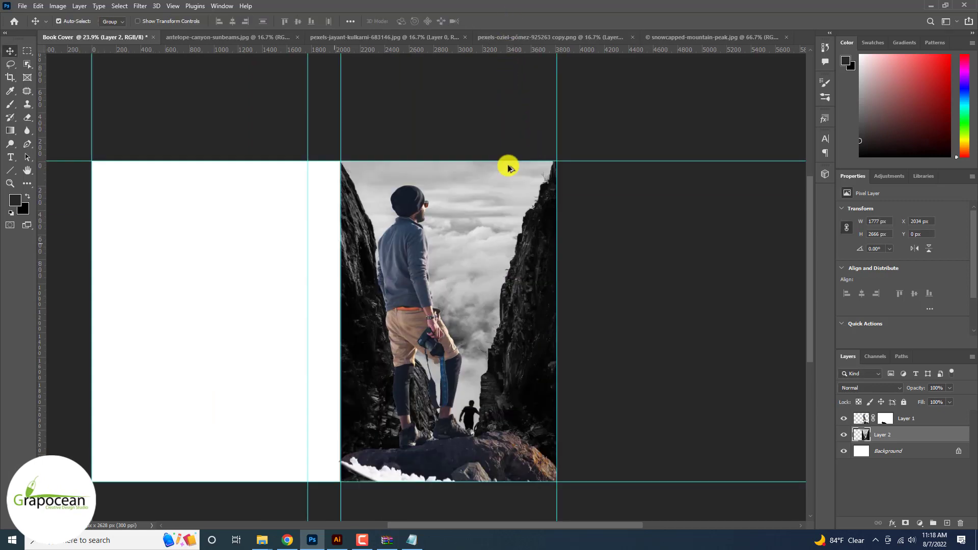
{"action": "left_click", "coordinate": [843, 434]}
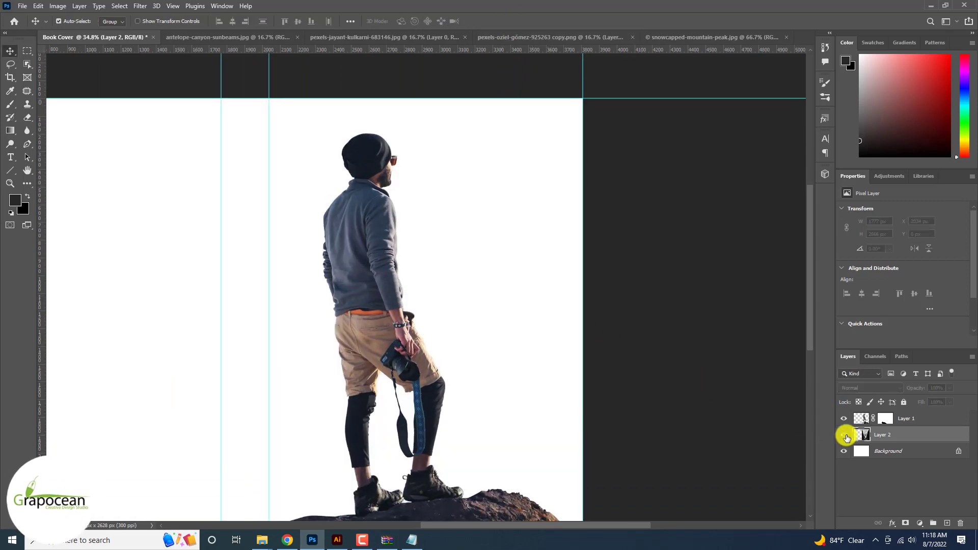
{"action": "left_click", "coordinate": [843, 434]}
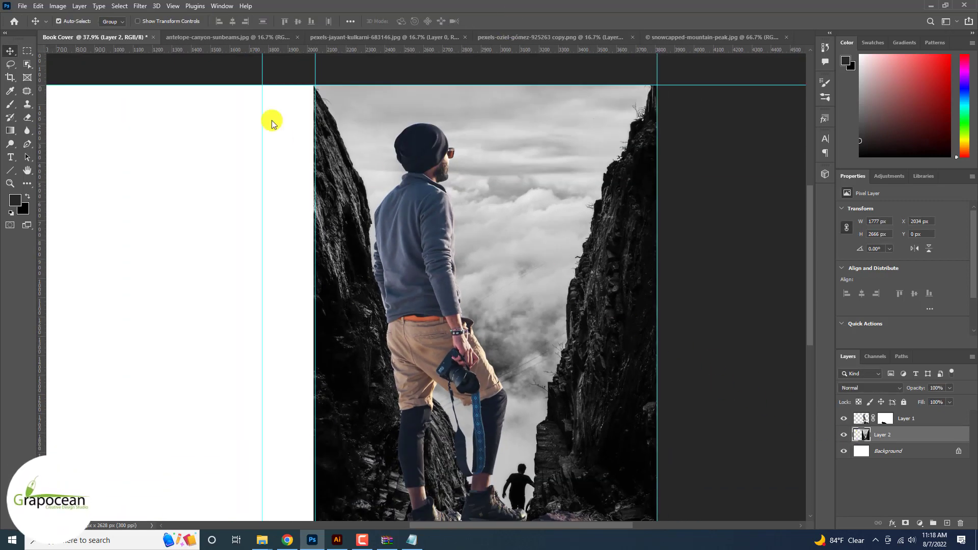
Step: Make a Color Range selection from a sampled color in the cover image, with fuzziness 200 and range 99%
{"action": "left_click", "coordinate": [59, 6]}
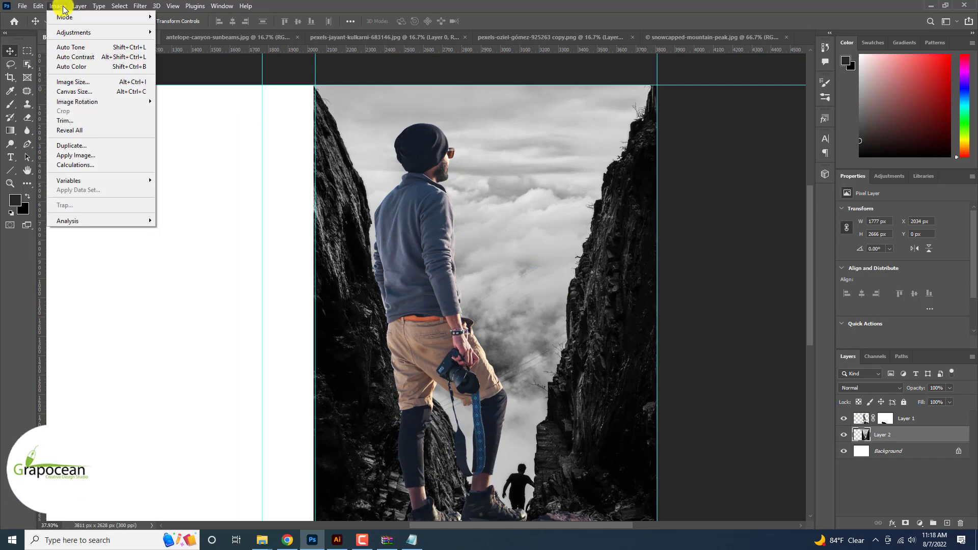
{"action": "mouse_move", "coordinate": [140, 6]}
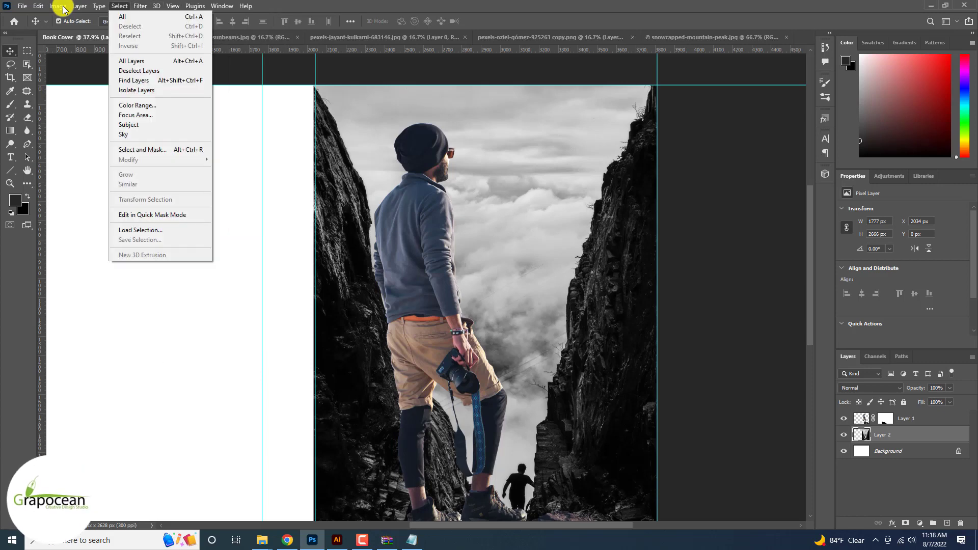
{"action": "left_click", "coordinate": [139, 109]}
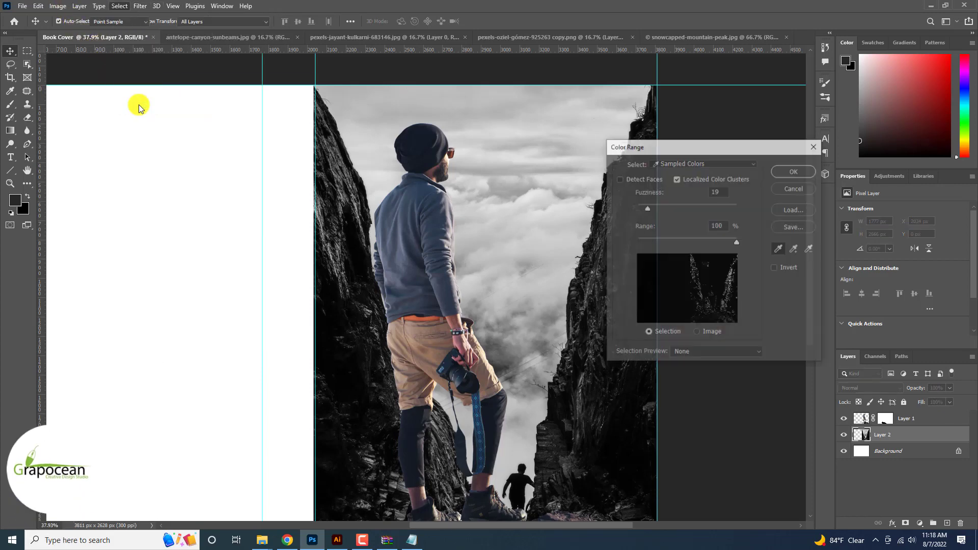
{"action": "left_click_drag", "start_coordinate": [650, 208], "coordinate": [705, 209]}
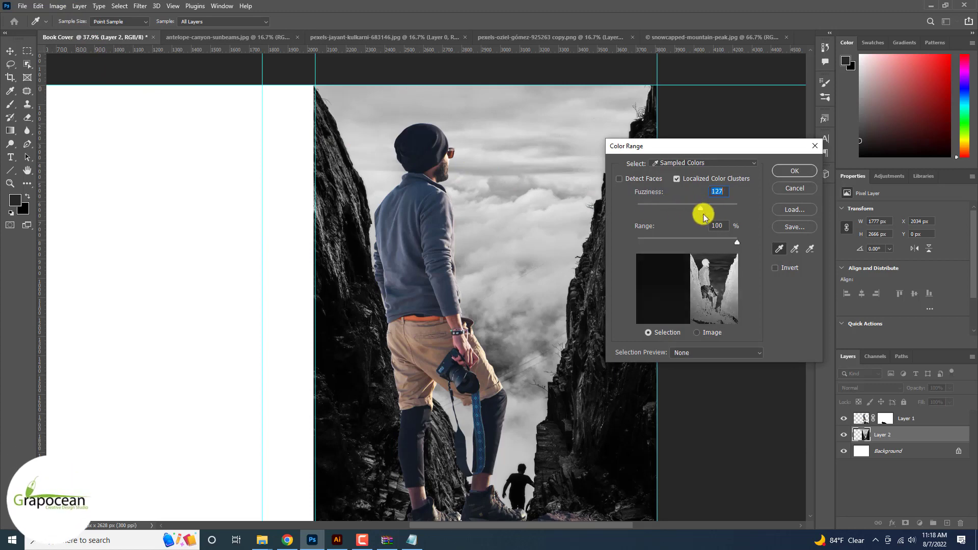
{"action": "left_click", "coordinate": [725, 268]}
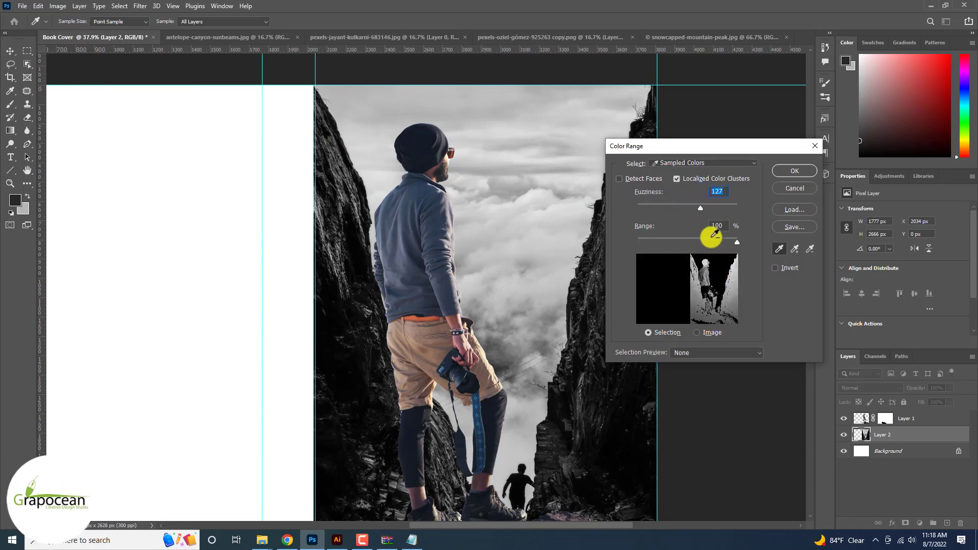
{"action": "left_click_drag", "start_coordinate": [701, 209], "coordinate": [737, 207]}
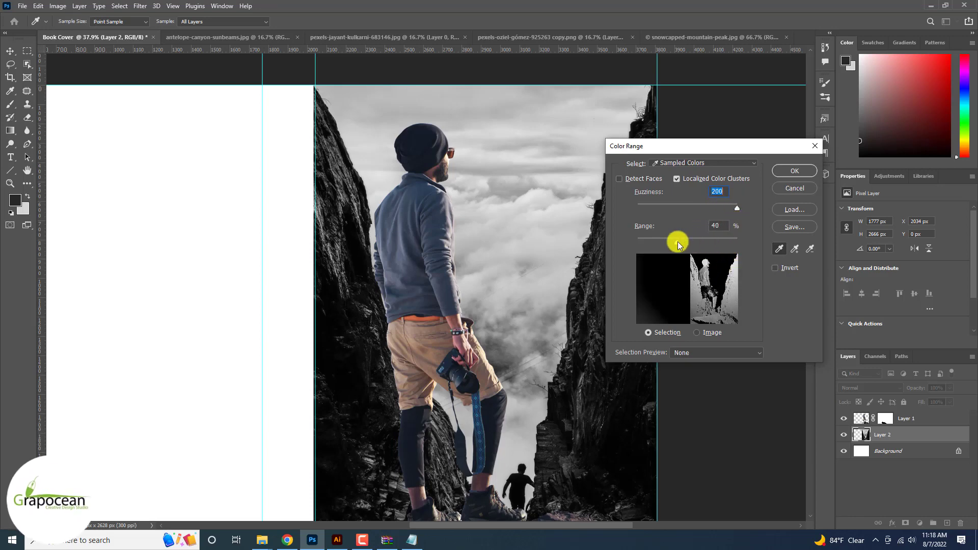
{"action": "left_click_drag", "start_coordinate": [678, 241], "coordinate": [655, 207]}
{"action": "left_click_drag", "start_coordinate": [739, 209], "coordinate": [744, 208]}
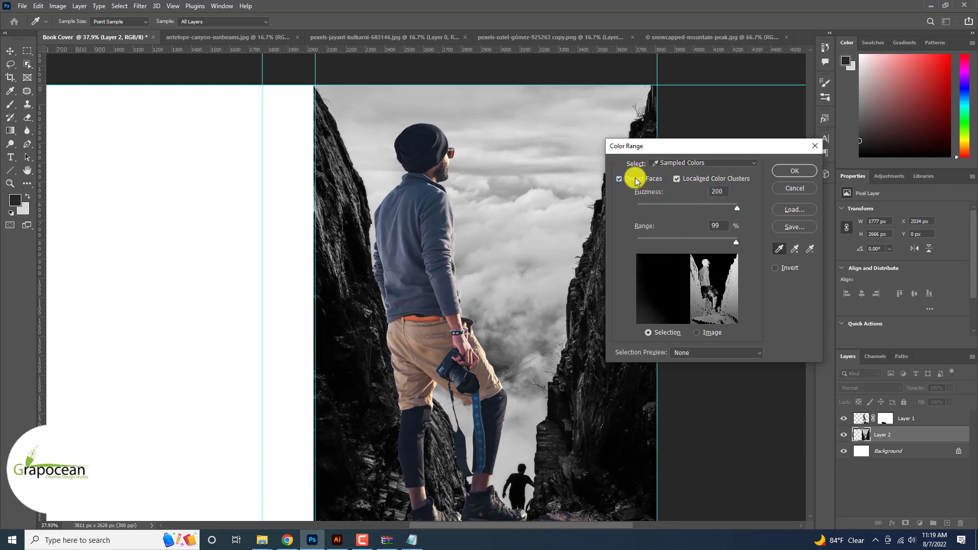
{"action": "left_click", "coordinate": [794, 171]}
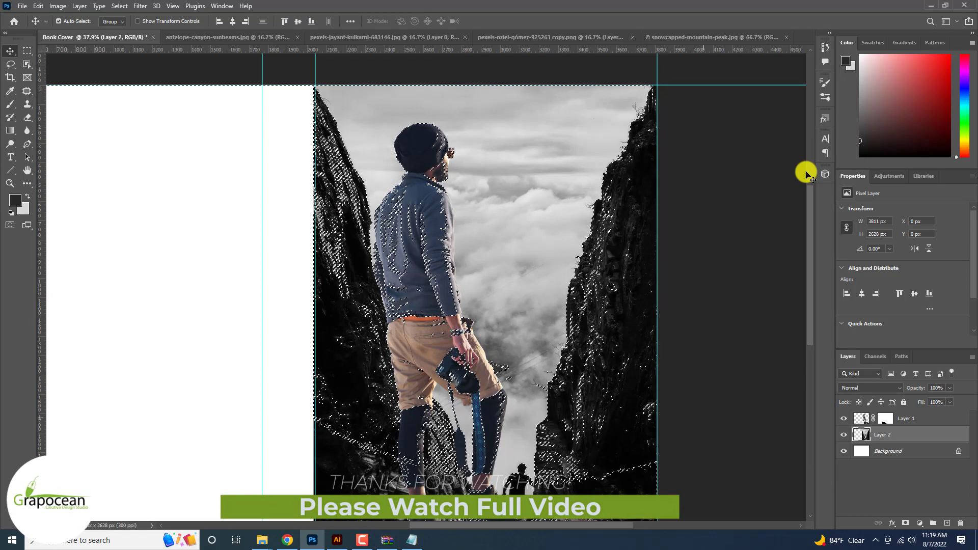
Step: Try a dark brush stroke over the clouds beside the man's head within the selection, and undo it
{"action": "left_click", "coordinate": [10, 104]}
{"action": "left_click_drag", "start_coordinate": [486, 170], "coordinate": [505, 173]}
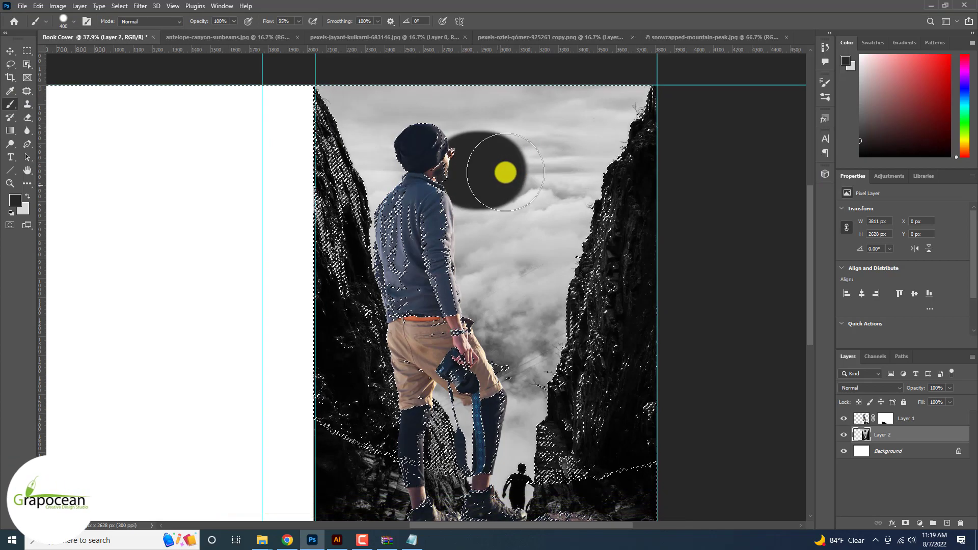
{"action": "key", "text": "ctrl+z"}
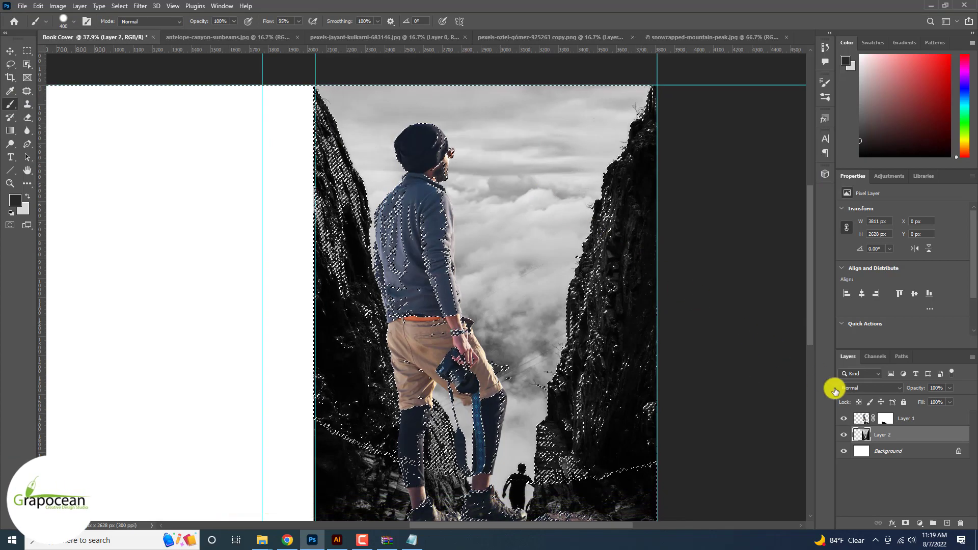
{"action": "left_click", "coordinate": [904, 523]}
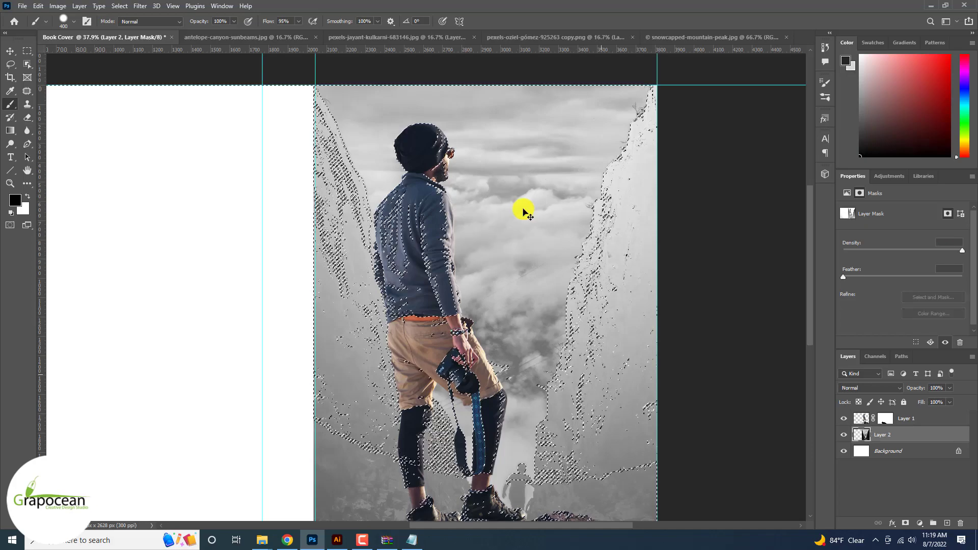
{"action": "key", "text": "ctrl+z"}
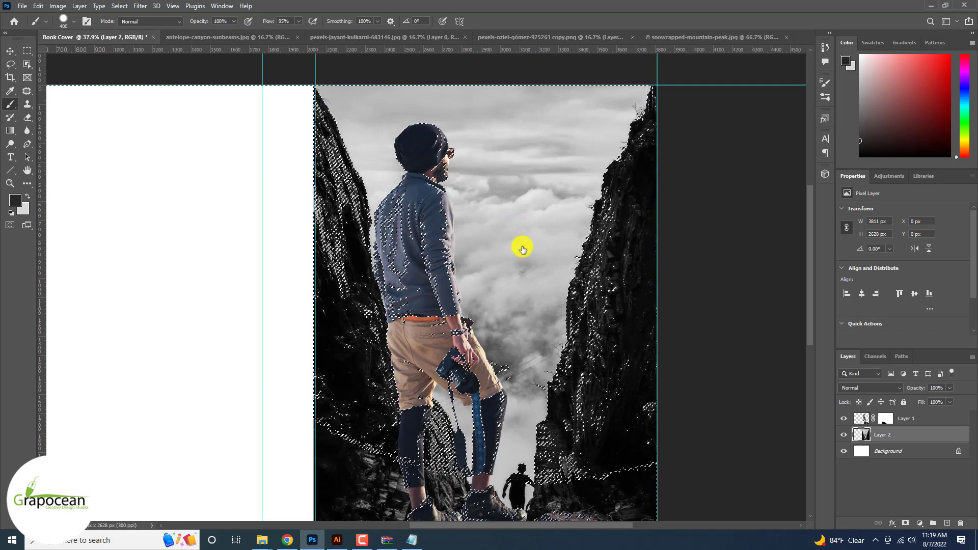
{"action": "left_click_drag", "start_coordinate": [521, 276], "coordinate": [589, 192]}
{"action": "key", "text": "ctrl+z"}
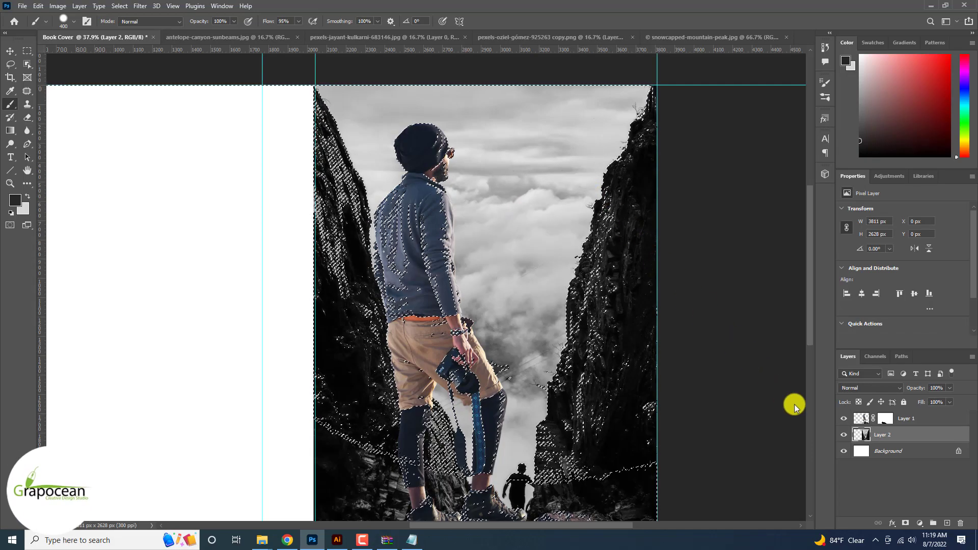
Step: Mask the gorge photo from the selection, inverting the mask to hide the cloudy sky, and reload the mask as a selection
{"action": "left_click", "coordinate": [904, 523]}
{"action": "key", "text": "ctrl+i"}
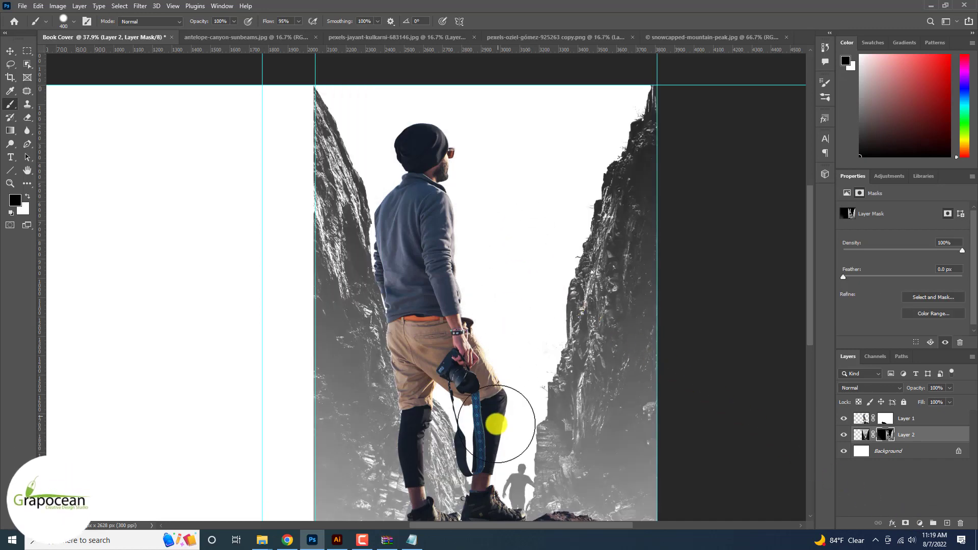
{"action": "scroll", "coordinate": [540, 158], "scroll_direction": "up", "scroll_amount": 3}
{"action": "scroll", "coordinate": [486, 229], "scroll_direction": "down", "scroll_amount": 4}
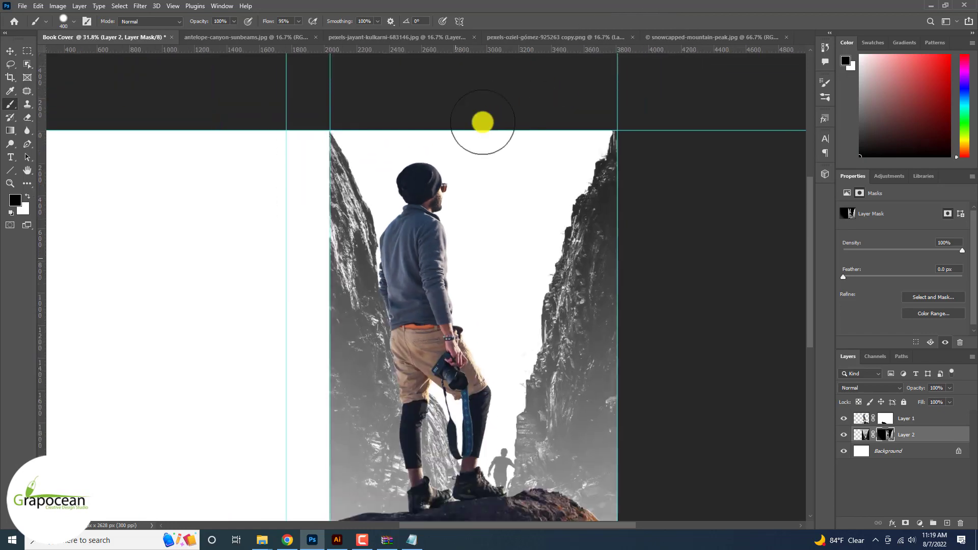
{"action": "left_click", "coordinate": [886, 434], "text": "ctrl"}
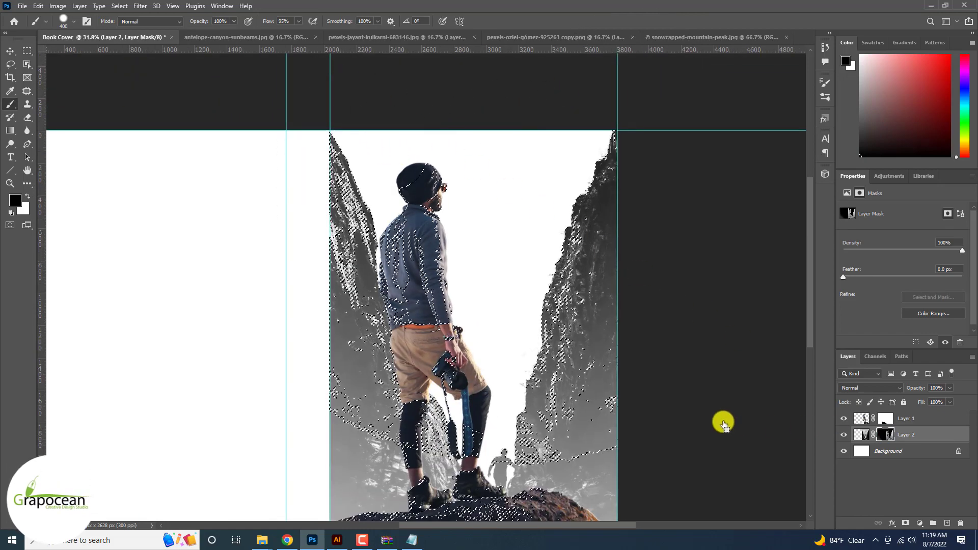
{"action": "left_click_drag", "start_coordinate": [586, 317], "coordinate": [564, 433]}
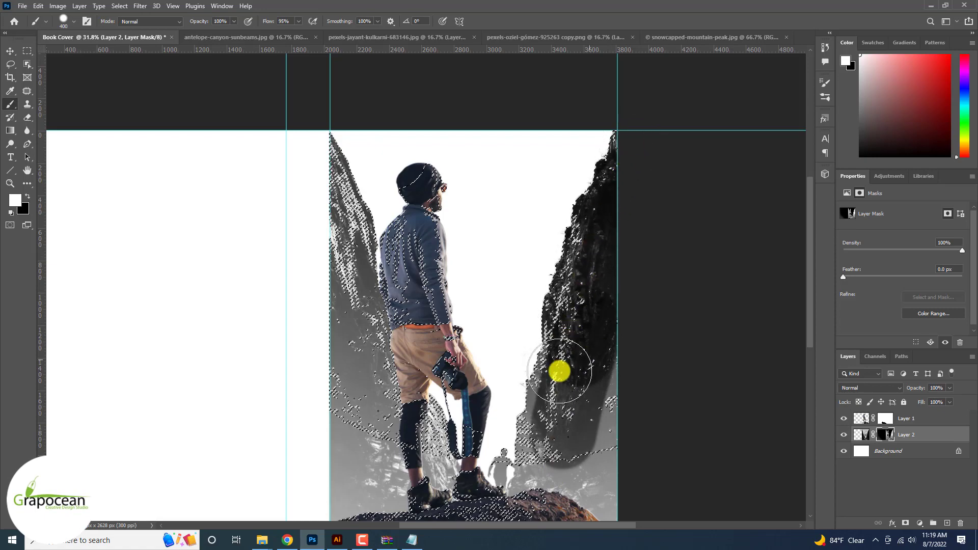
{"action": "key", "text": "ctrl+z"}
{"action": "key", "text": "ctrl+z"}
Step: Paint white on the gorge photo's mask with a soft 1400 px brush to restore the dark cliffs on both sides, and clear the selection
{"action": "left_click_drag", "start_coordinate": [602, 315], "coordinate": [601, 97]}
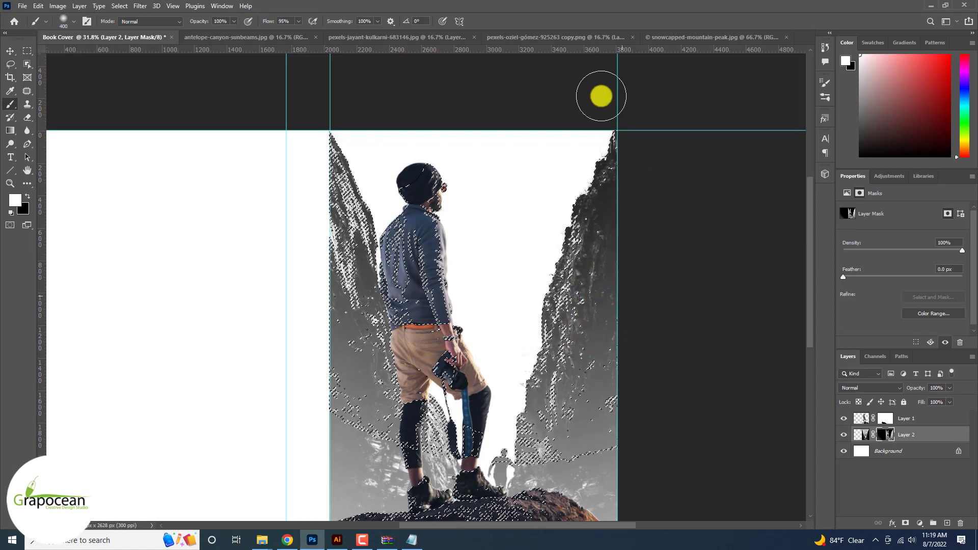
{"action": "key", "text": "bracketright"}
{"action": "key", "text": "bracketright"}
{"action": "key", "text": "bracketright"}
{"action": "key", "text": "bracketright"}
{"action": "key", "text": "bracketright"}
{"action": "key", "text": "bracketright"}
{"action": "key", "text": "bracketright"}
{"action": "key", "text": "bracketright"}
{"action": "key", "text": "bracketright"}
{"action": "key", "text": "bracketright"}
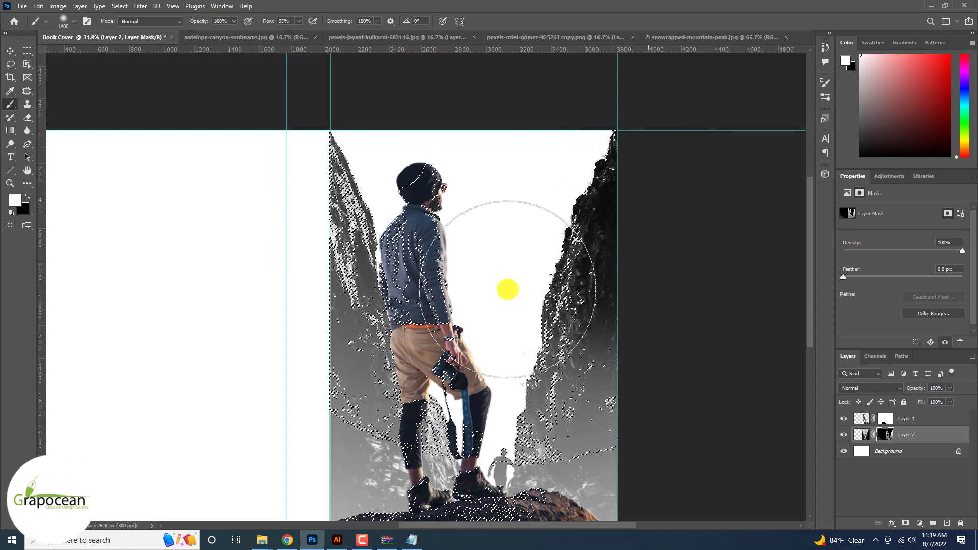
{"action": "mouse_move", "coordinate": [507, 289]}
{"action": "left_mouse_down"}
{"action": "mouse_move", "coordinate": [296, 175]}
{"action": "mouse_move", "coordinate": [290, 345]}
{"action": "mouse_move", "coordinate": [268, 419]}
{"action": "mouse_move", "coordinate": [412, 467]}
{"action": "left_mouse_up"}
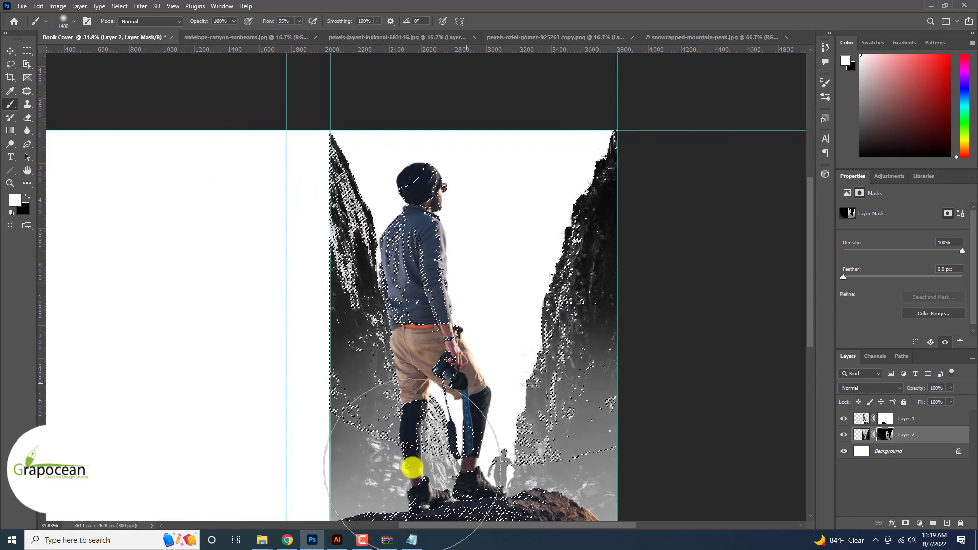
{"action": "scroll", "coordinate": [668, 441], "scroll_direction": "down", "scroll_amount": 3}
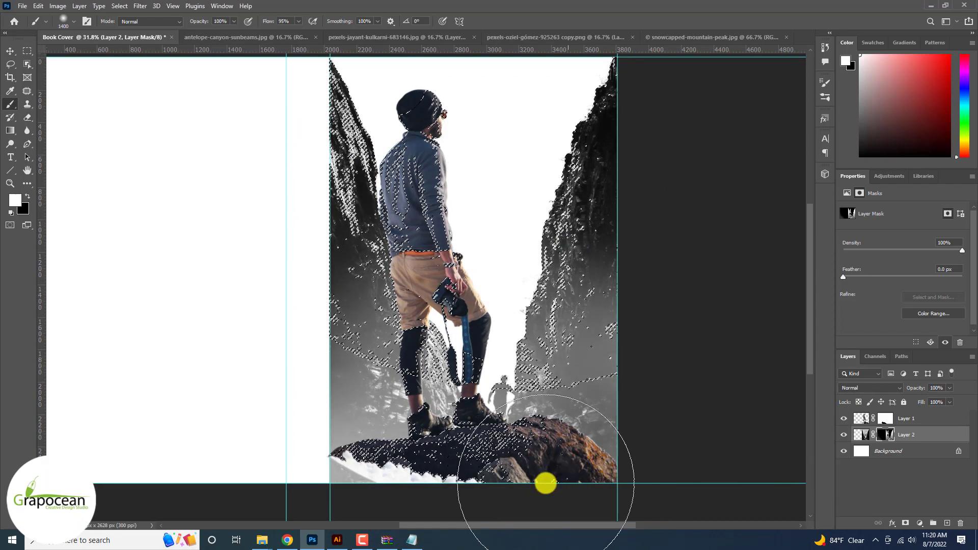
{"action": "scroll", "coordinate": [545, 484], "scroll_direction": "down", "scroll_amount": 1}
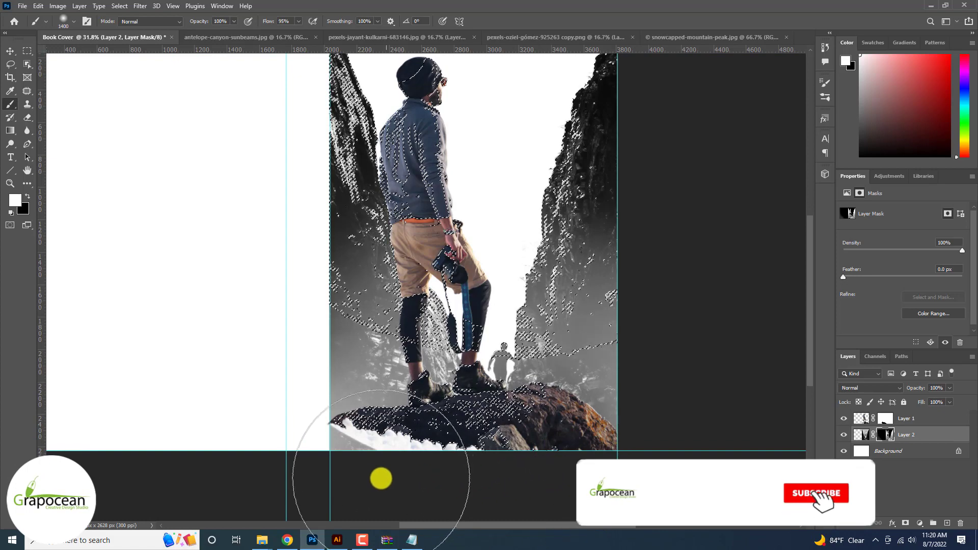
{"action": "key", "text": "m"}
{"action": "key", "text": "ctrl+d"}
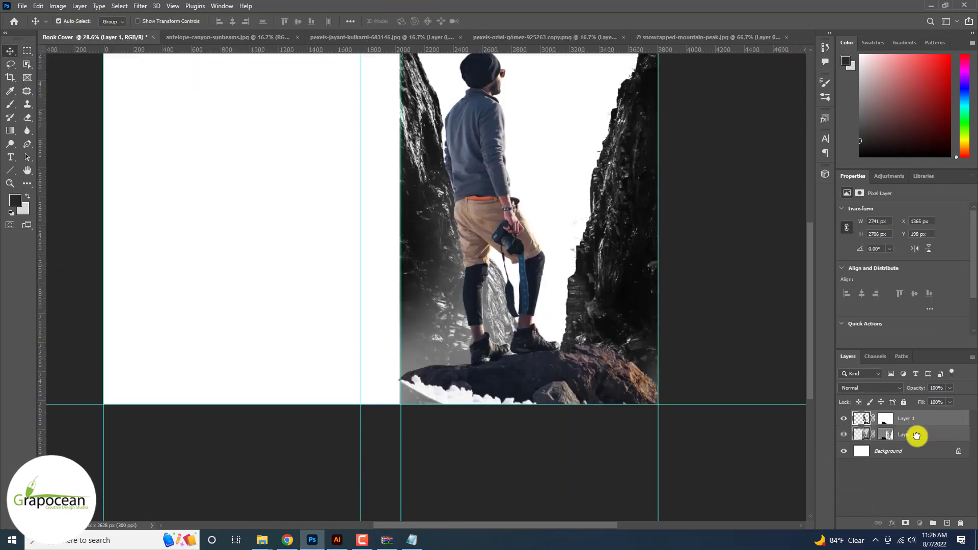
Step: Try the man's layer beneath the gorge layer, and undo the reordering
{"action": "left_click_drag", "start_coordinate": [915, 434], "coordinate": [916, 439]}
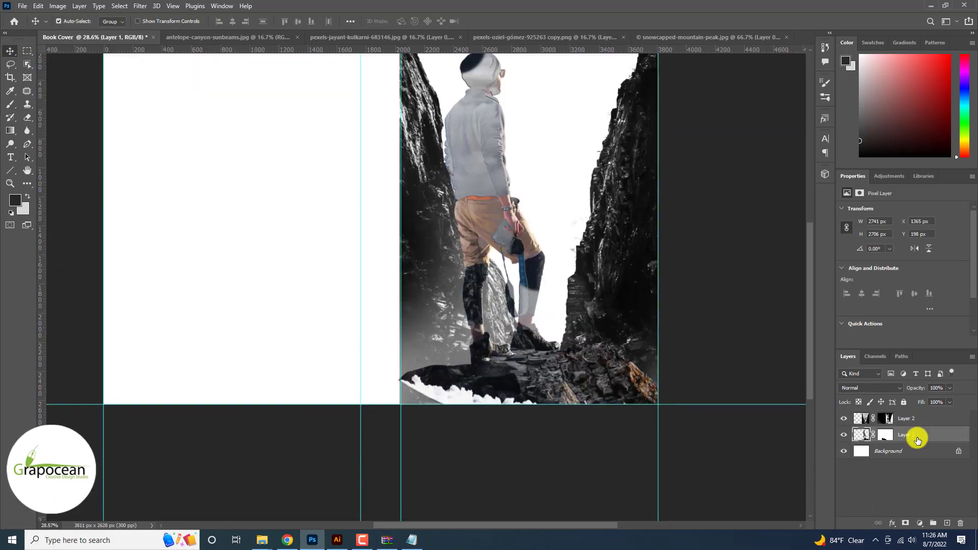
{"action": "key", "text": "ctrl+z"}
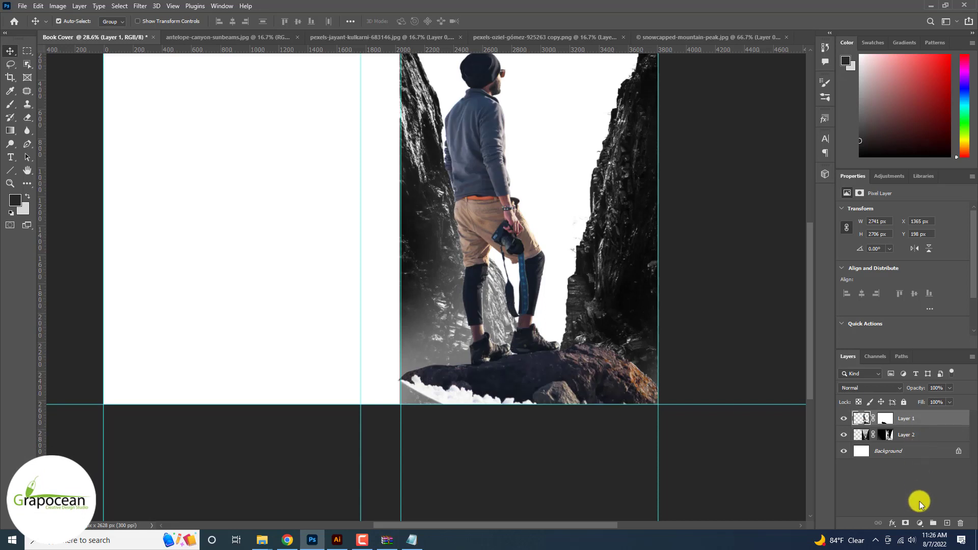
Step: Add a linear color-to-transparent gradient fill layer above the man and set its dark color stop to black (000000)
{"action": "left_click", "coordinate": [919, 522]}
{"action": "left_click", "coordinate": [932, 351]}
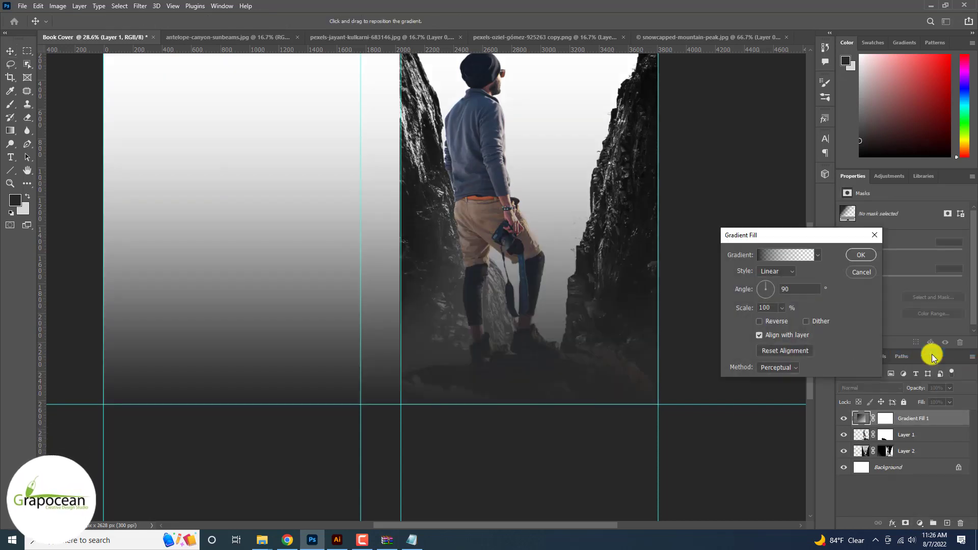
{"action": "left_click", "coordinate": [817, 256]}
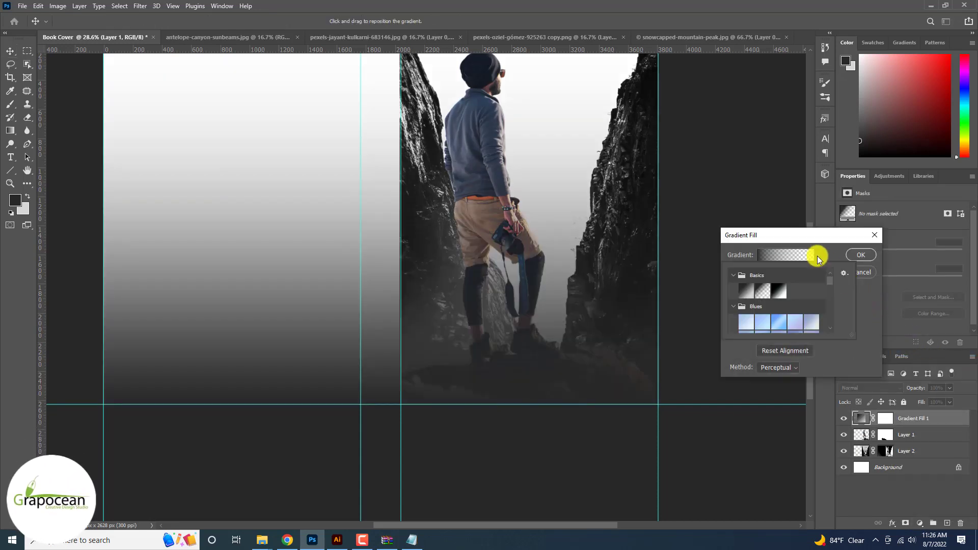
{"action": "left_click", "coordinate": [817, 255]}
{"action": "left_click", "coordinate": [792, 255]}
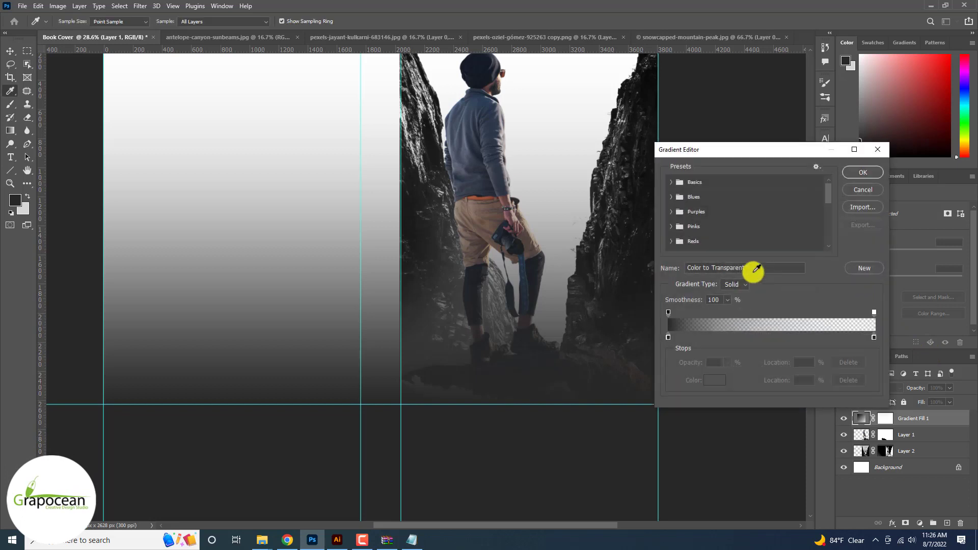
{"action": "double_click", "coordinate": [668, 336]}
{"action": "left_click_drag", "start_coordinate": [848, 334], "coordinate": [853, 369]}
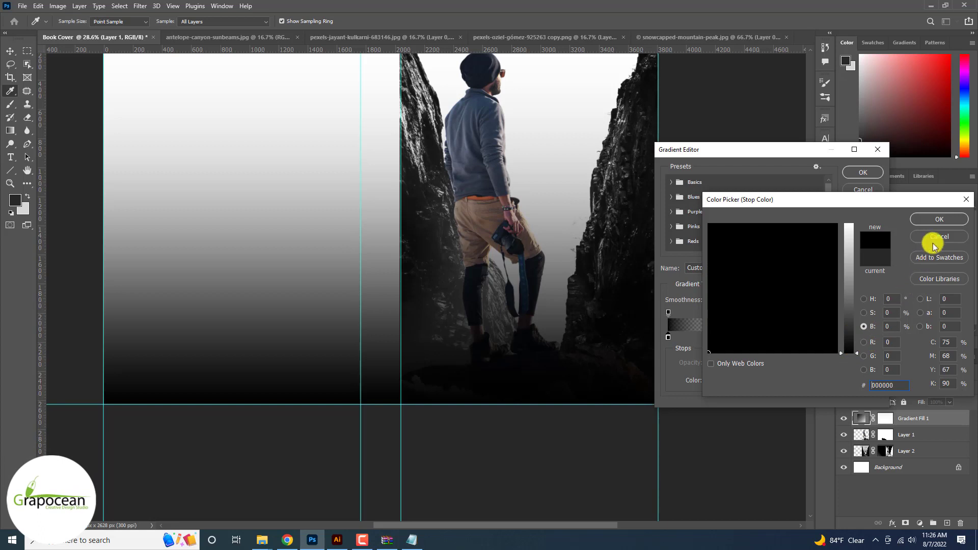
{"action": "left_click", "coordinate": [948, 222]}
Step: Shorten the gradient by placing its second color stop at 29% and its transparent opacity stop at 42%, and apply the fill
{"action": "left_click", "coordinate": [720, 337]}
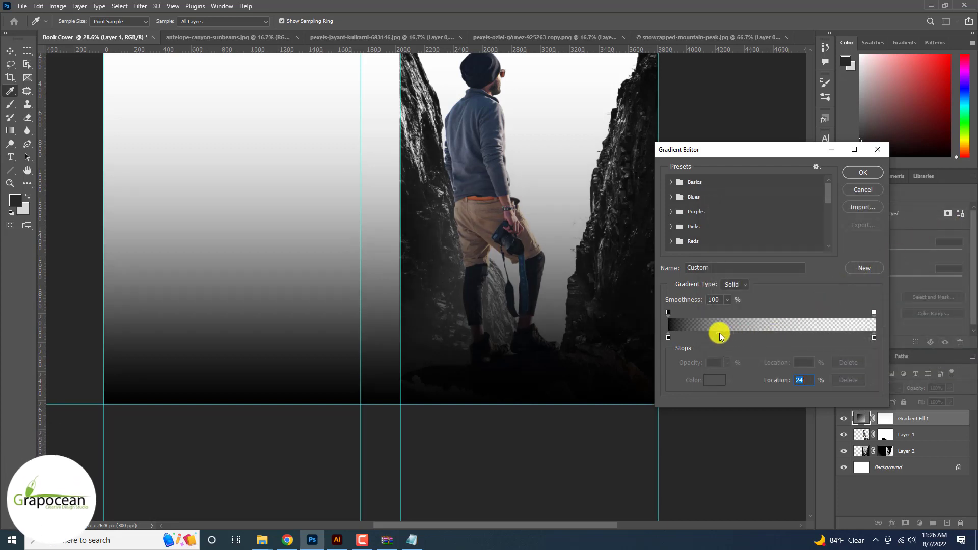
{"action": "left_click_drag", "start_coordinate": [874, 338], "coordinate": [730, 337]}
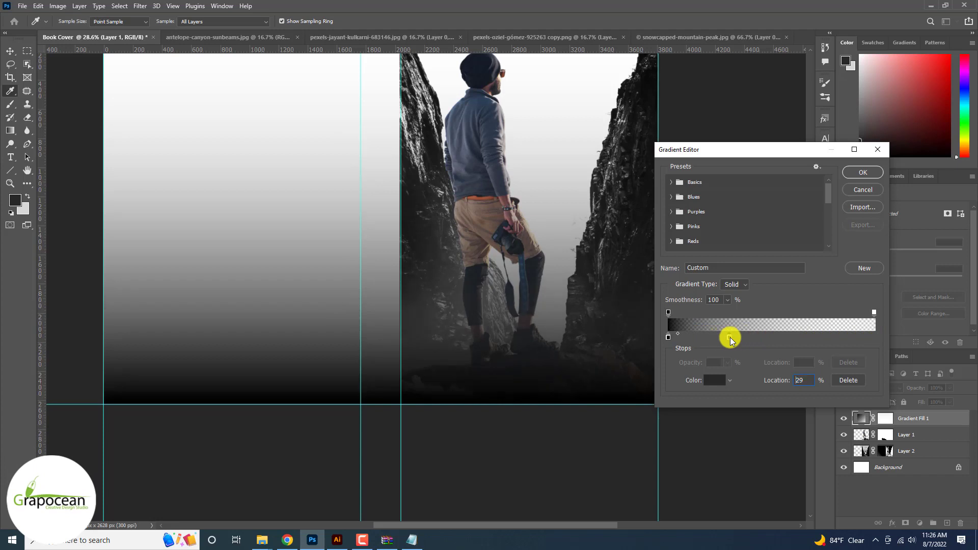
{"action": "left_click_drag", "start_coordinate": [874, 313], "coordinate": [754, 313]}
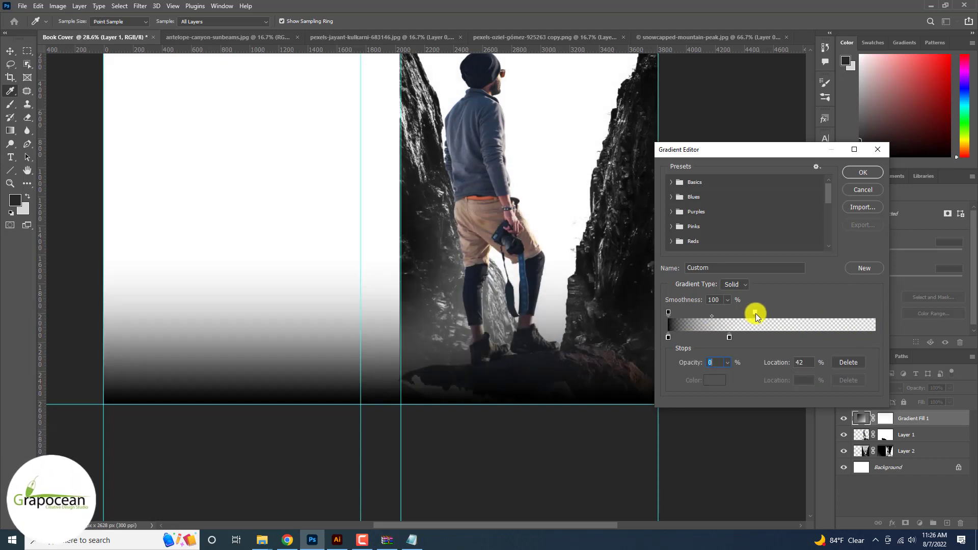
{"action": "left_click", "coordinate": [863, 172]}
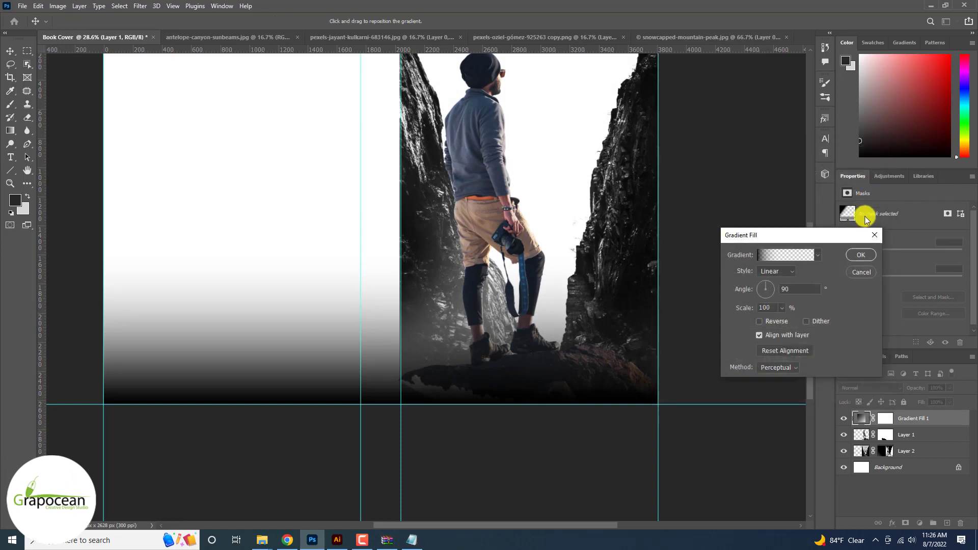
{"action": "left_click", "coordinate": [860, 255]}
{"action": "scroll", "coordinate": [592, 376], "scroll_direction": "down", "scroll_amount": 2}
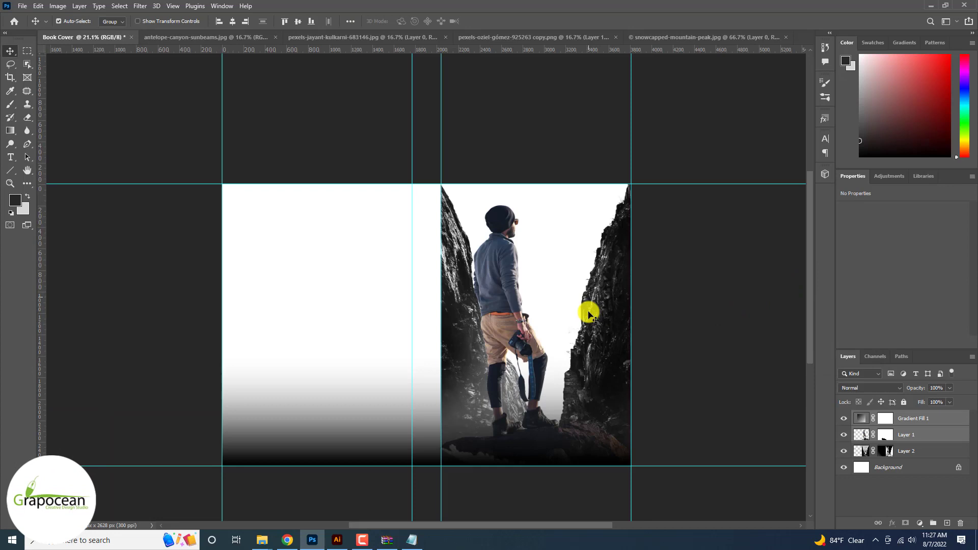
Step: Copy the canyon photo from antelope-canyon-sunbeams.jpg into the Book Cover document as a new layer over the front cover
{"action": "left_click", "coordinate": [322, 38]}
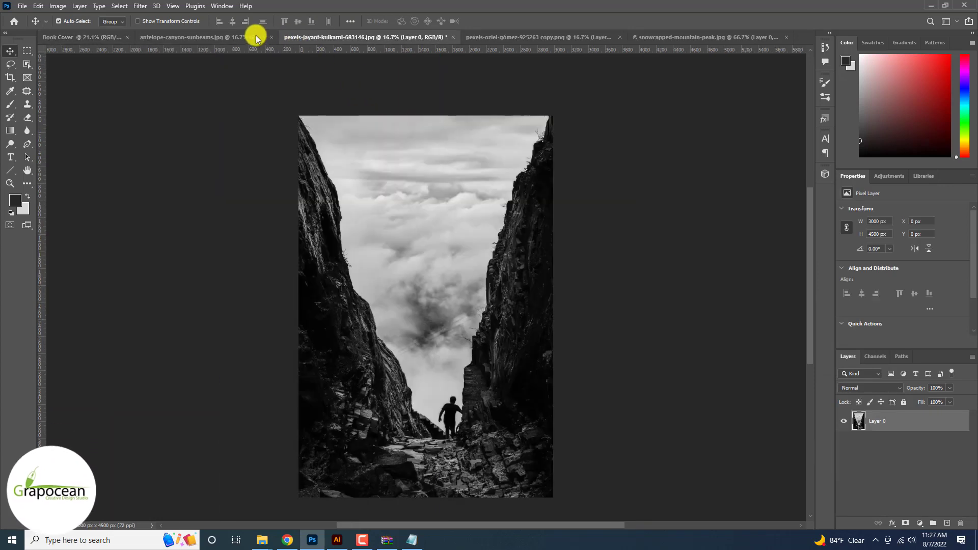
{"action": "left_click", "coordinate": [229, 38]}
{"action": "left_click", "coordinate": [957, 421]}
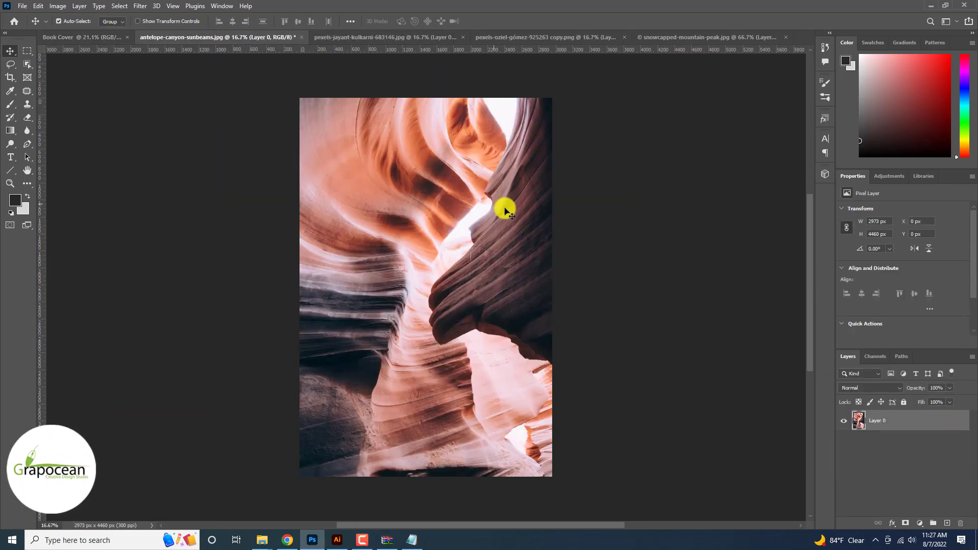
{"action": "left_click_drag", "start_coordinate": [504, 209], "coordinate": [84, 40]}
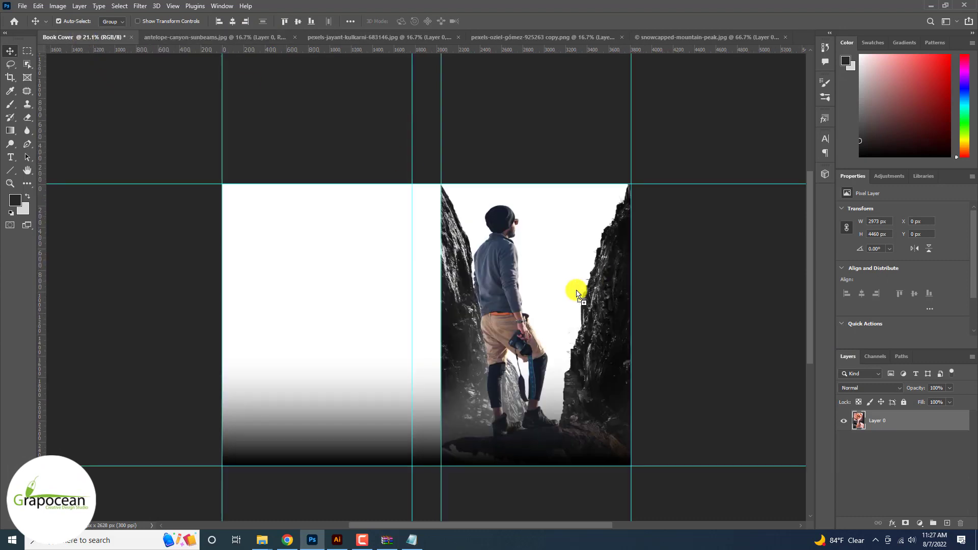
{"action": "left_click_drag", "start_coordinate": [576, 292], "coordinate": [576, 292]}
{"action": "scroll", "coordinate": [576, 292], "scroll_direction": "up", "scroll_amount": 3}
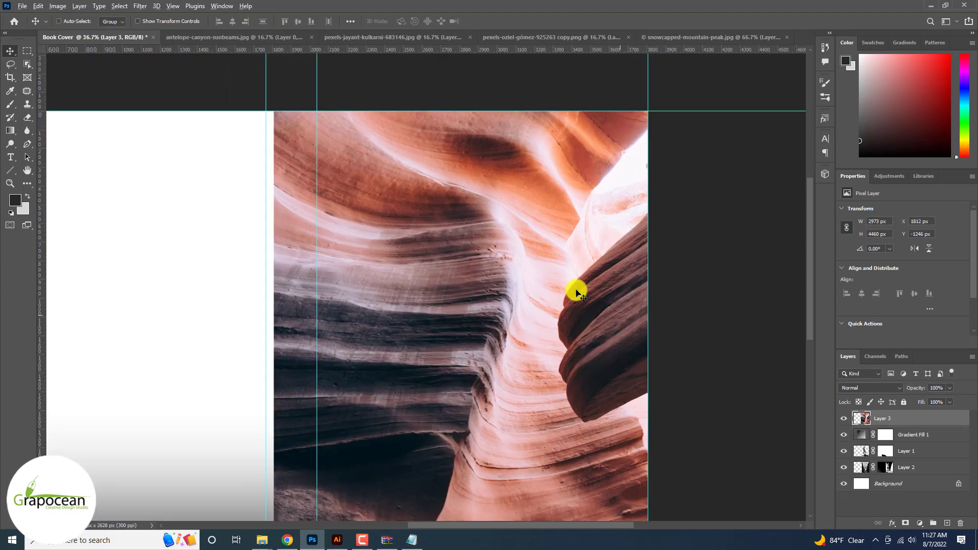
{"action": "scroll", "coordinate": [575, 292], "scroll_direction": "up", "scroll_amount": 1}
{"action": "scroll", "coordinate": [575, 292], "scroll_direction": "down", "scroll_amount": 3}
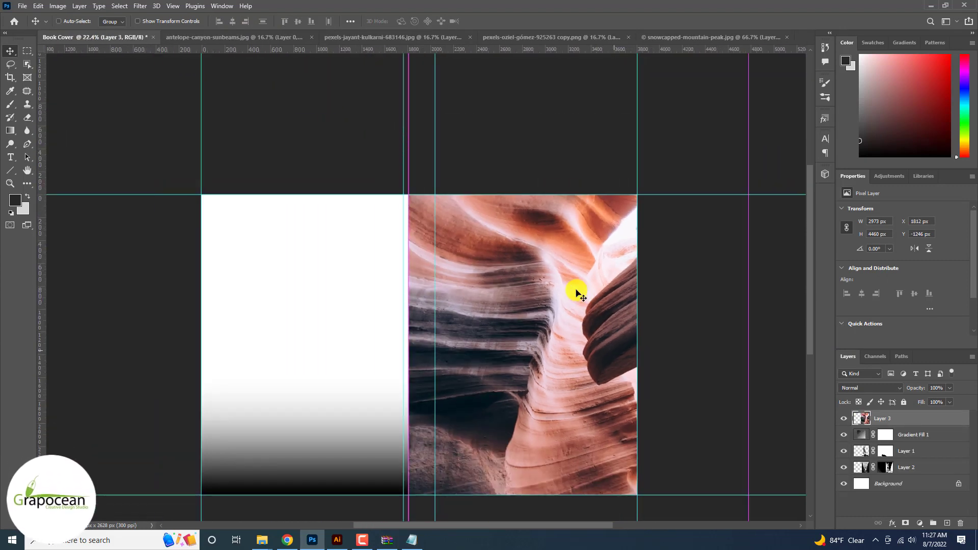
Step: Scale the canyon photo to 62.29%, fit it to the front cover, and place its layer between the man and the gorge
{"action": "key", "text": "ctrl+t"}
{"action": "scroll", "coordinate": [581, 300], "scroll_direction": "down", "scroll_amount": 2}
{"action": "left_click_drag", "start_coordinate": [687, 155], "coordinate": [647, 218]}
{"action": "left_click_drag", "start_coordinate": [601, 315], "coordinate": [579, 343]}
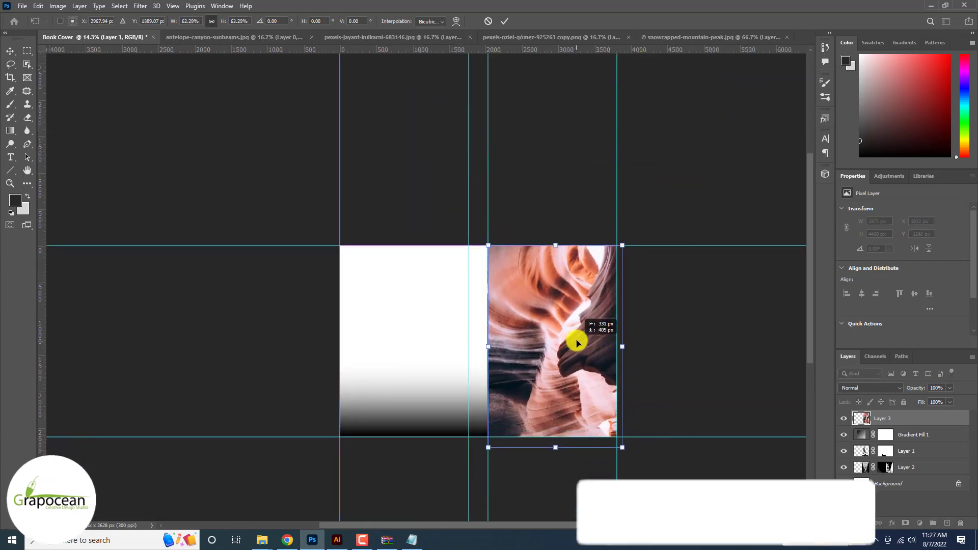
{"action": "scroll", "coordinate": [557, 265], "scroll_direction": "up", "scroll_amount": 2}
{"action": "left_click", "coordinate": [504, 23]}
{"action": "left_click_drag", "start_coordinate": [877, 424], "coordinate": [878, 457]}
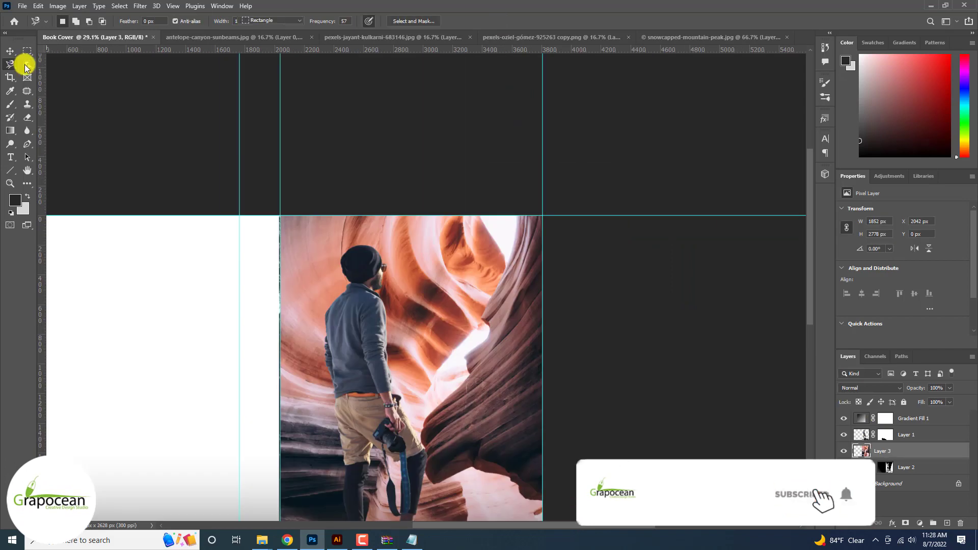
Step: Use Quick Selection on the canyon photo to select the dark rock wall at the right and the bright opening beside its top
{"action": "right_click", "coordinate": [26, 64]}
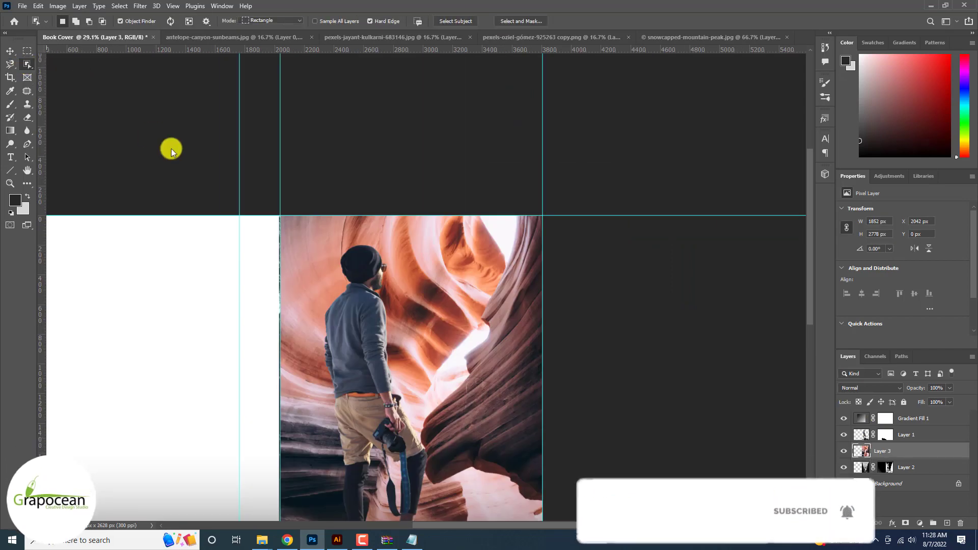
{"action": "left_click_drag", "start_coordinate": [509, 402], "coordinate": [519, 314]}
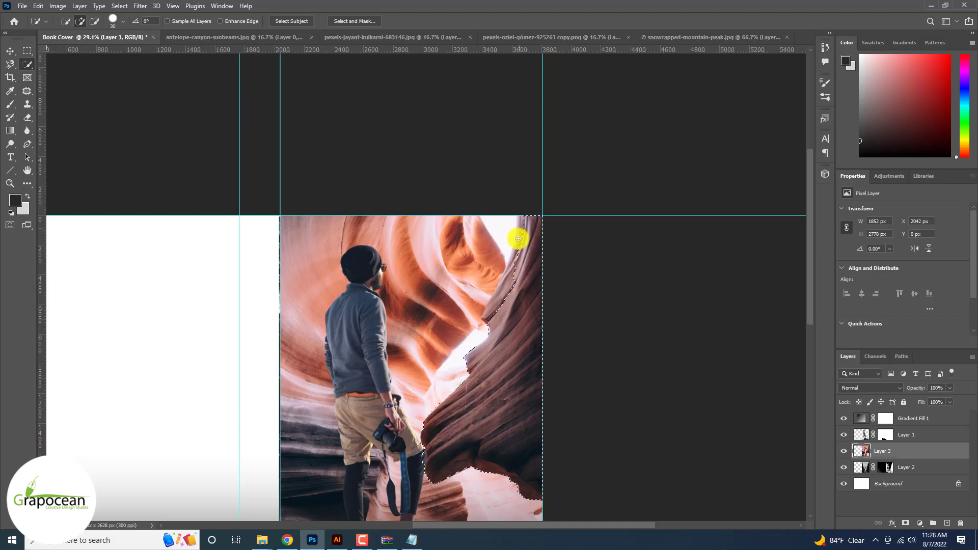
{"action": "left_click_drag", "start_coordinate": [518, 238], "coordinate": [502, 292]}
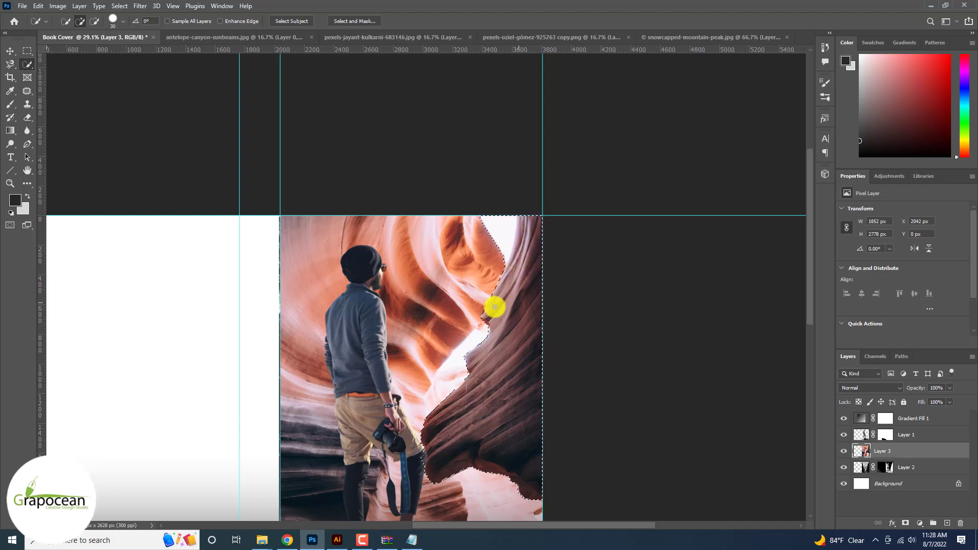
{"action": "scroll", "coordinate": [494, 307], "scroll_direction": "left", "scroll_amount": 2}
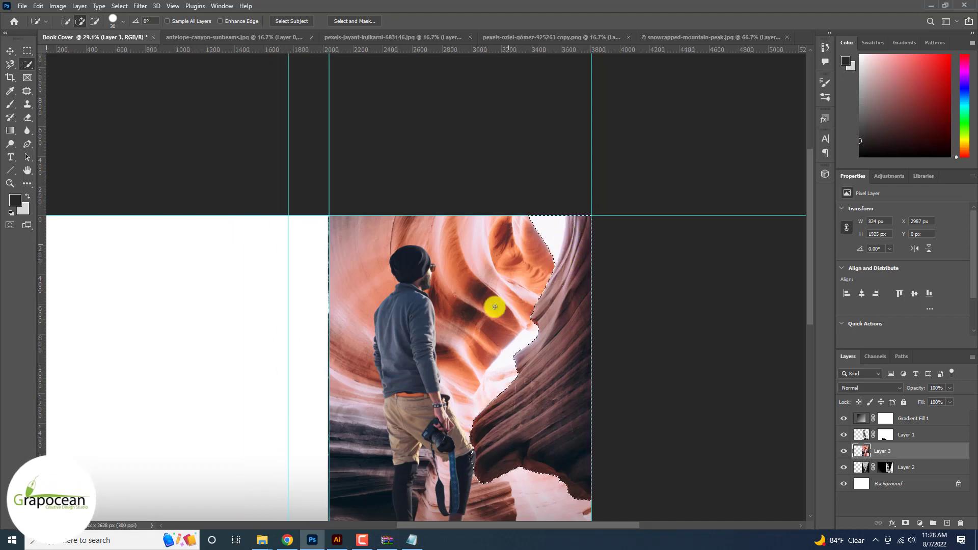
Step: Remove the bright opening from the canyon selection with the Lasso tool, and mask the canyon layer to the dark rock wall
{"action": "scroll", "coordinate": [493, 309], "scroll_direction": "up", "scroll_amount": 5}
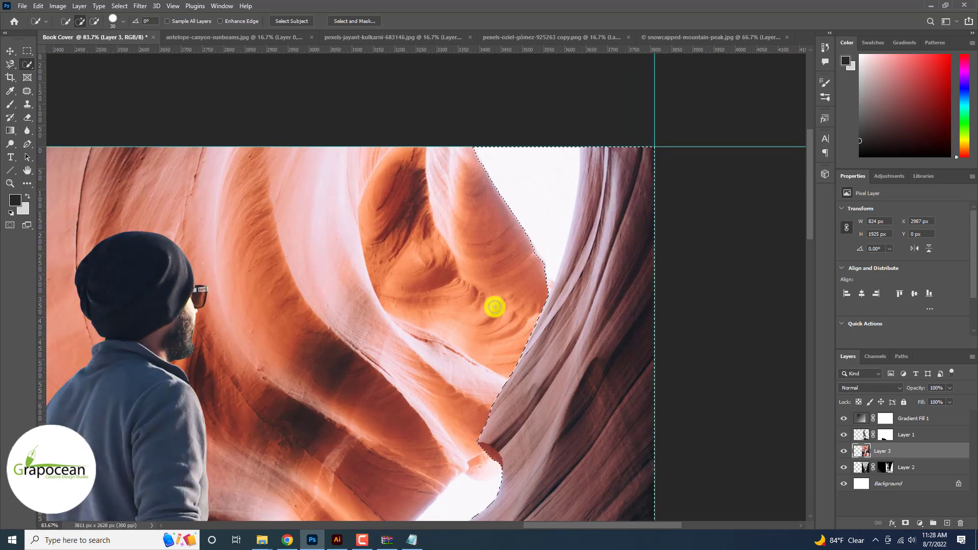
{"action": "right_click", "coordinate": [10, 64]}
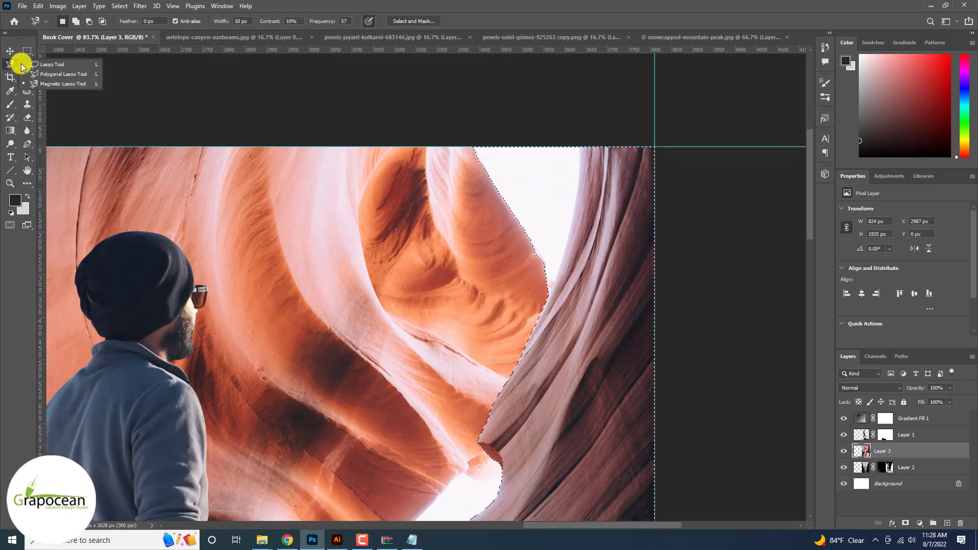
{"action": "left_click", "coordinate": [39, 65]}
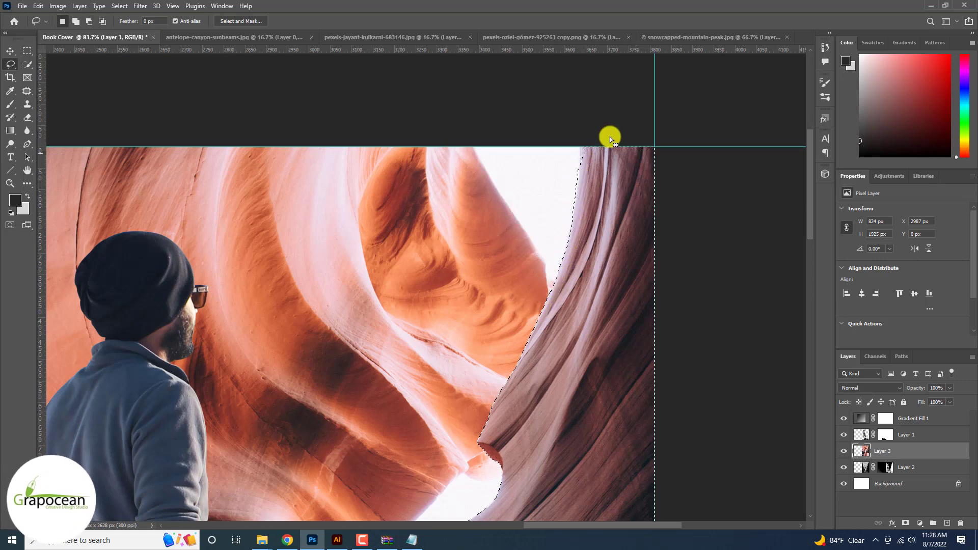
{"action": "scroll", "coordinate": [609, 135], "scroll_direction": "down", "scroll_amount": 5}
{"action": "left_click", "coordinate": [905, 522]}
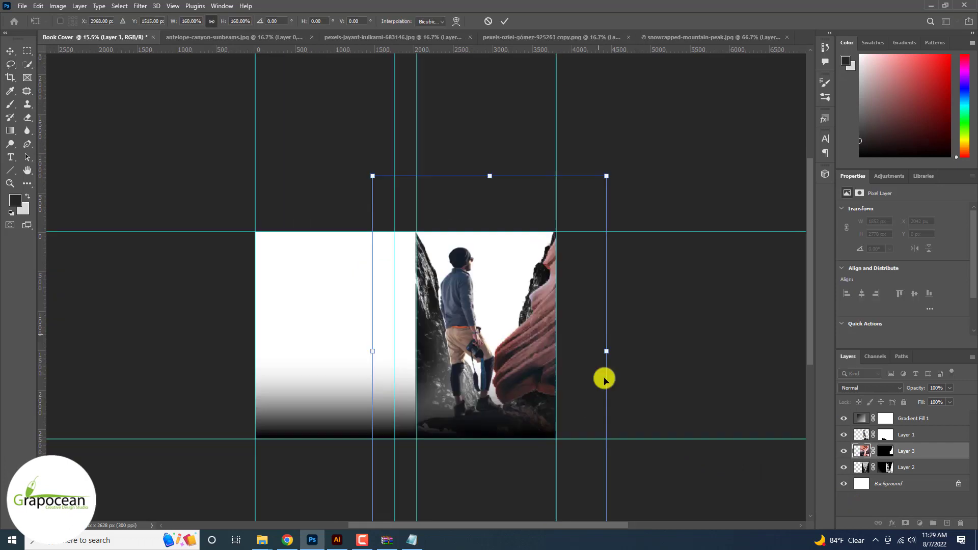
Step: Enlarge the masked canyon rock to 209.41%, rotate it to -21.65°, and place it along the front cover's right edge
{"action": "scroll", "coordinate": [604, 380], "scroll_direction": "down", "scroll_amount": 3}
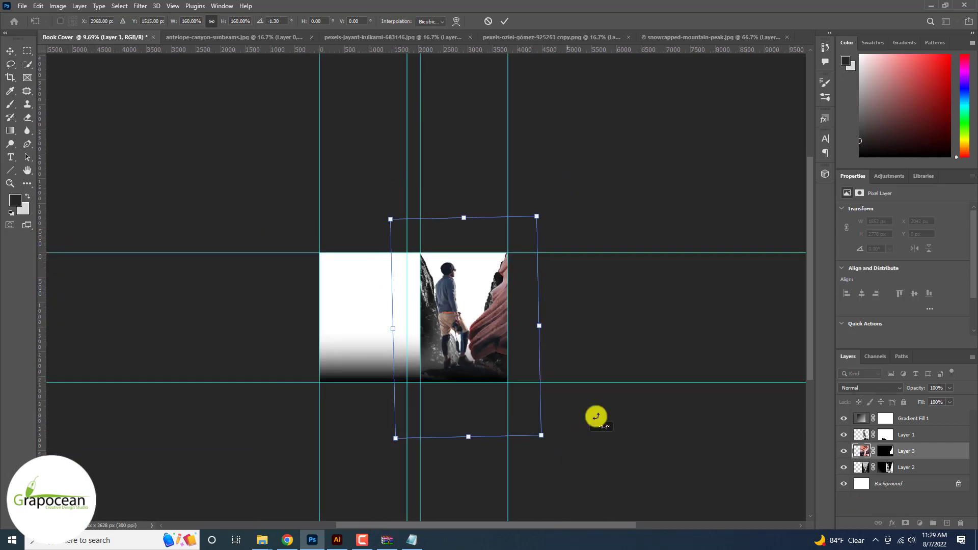
{"action": "left_click_drag", "start_coordinate": [594, 415], "coordinate": [520, 390]}
{"action": "left_click_drag", "start_coordinate": [572, 445], "coordinate": [605, 468]}
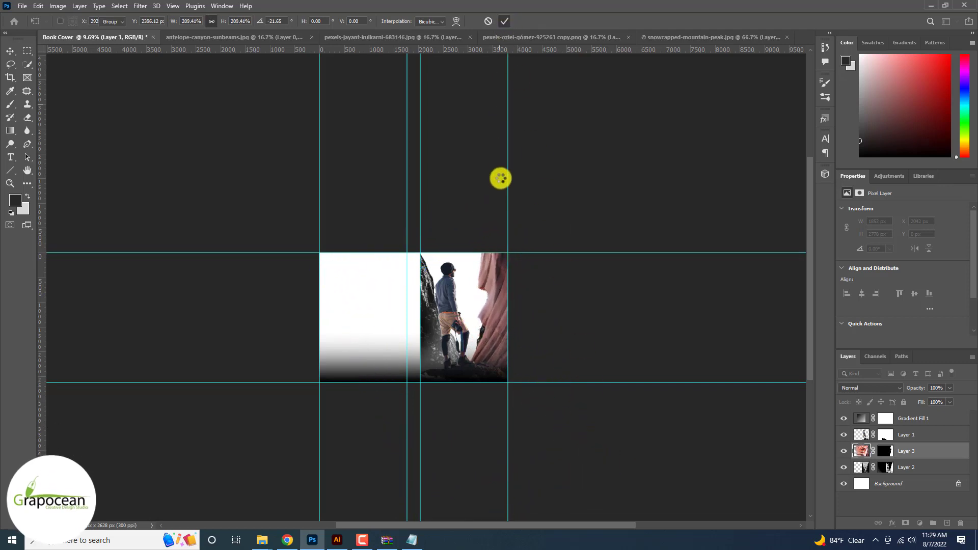
{"action": "key", "text": "Return"}
Step: Add a Brightness/Contrast adjustment layer above the canyon rock with brightness -150 and contrast 48
{"action": "scroll", "coordinate": [495, 338], "scroll_direction": "up", "scroll_amount": 5}
{"action": "left_click", "coordinate": [919, 523]}
{"action": "left_click", "coordinate": [935, 390]}
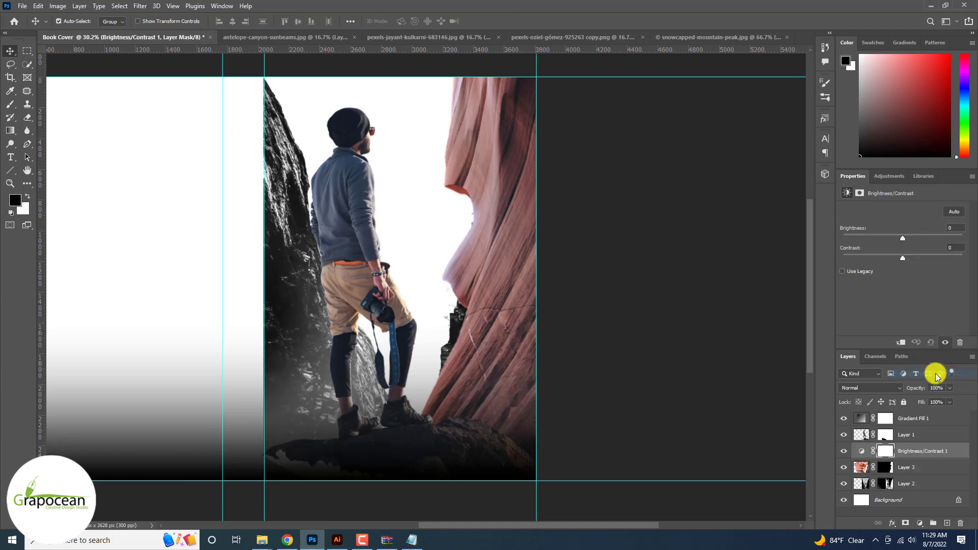
{"action": "left_click_drag", "start_coordinate": [902, 238], "coordinate": [936, 259]}
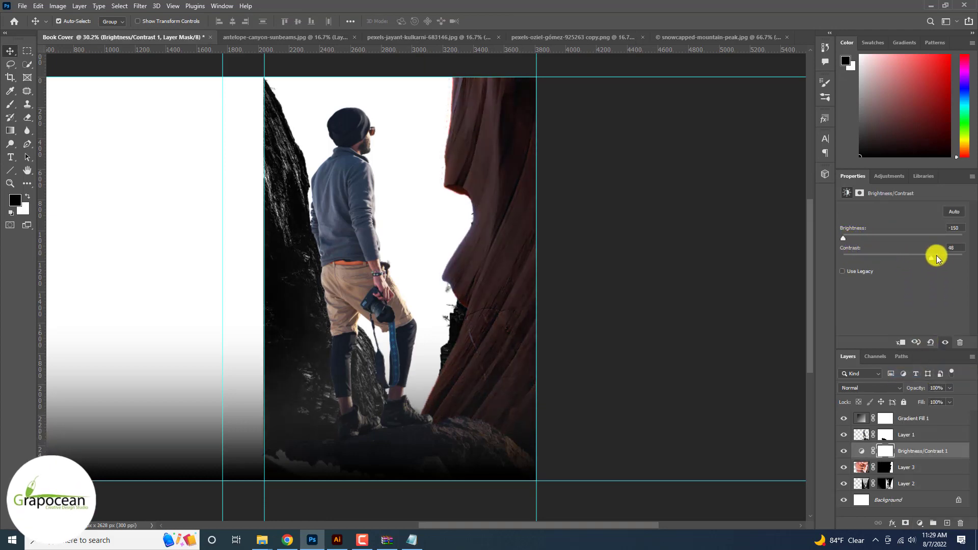
Step: Paint the adjustment's mask black along the rock's inner edge with a soft 49% opacity brush enlarged to 600, and duplicate the adjustment layer
{"action": "left_click", "coordinate": [885, 452]}
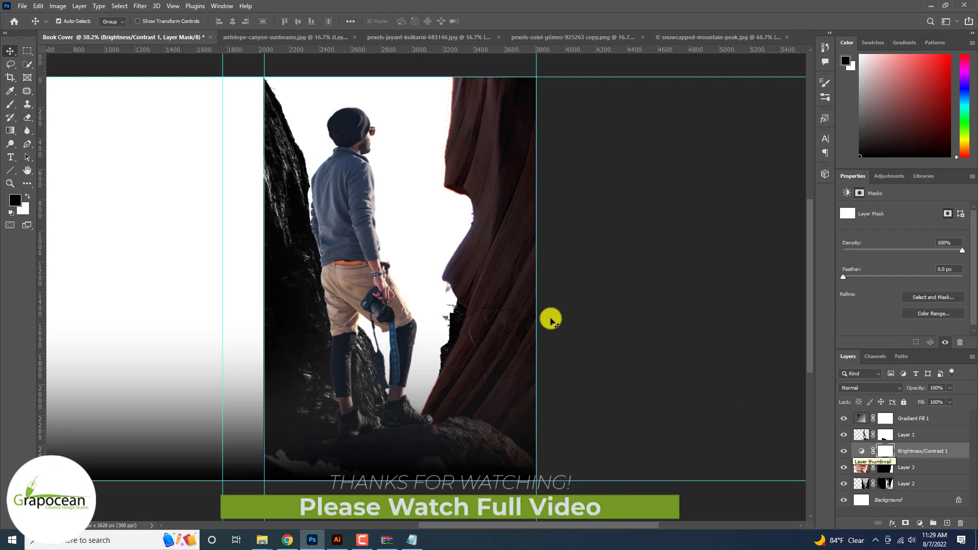
{"action": "left_click", "coordinate": [9, 102]}
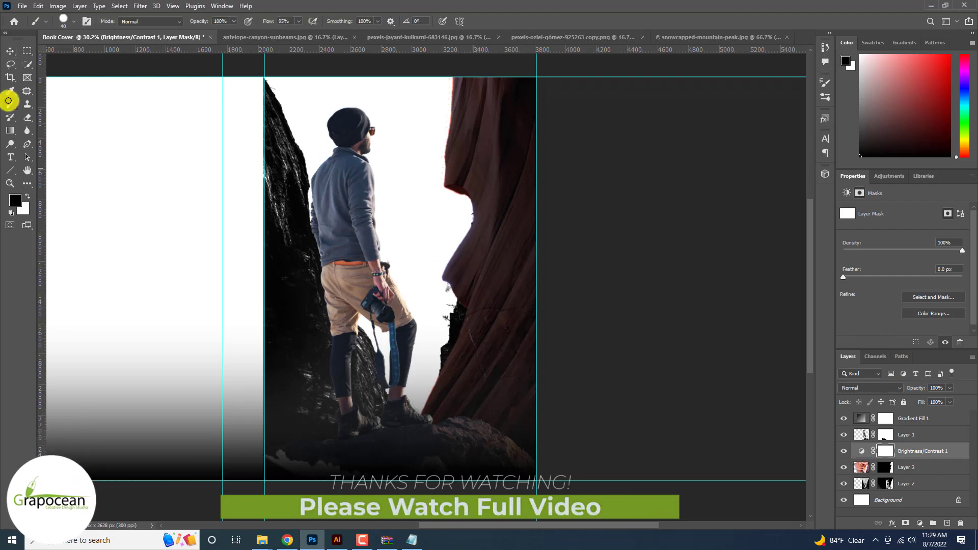
{"action": "key", "text": "bracketright"}
{"action": "key", "text": "bracketright"}
{"action": "key", "text": "bracketright"}
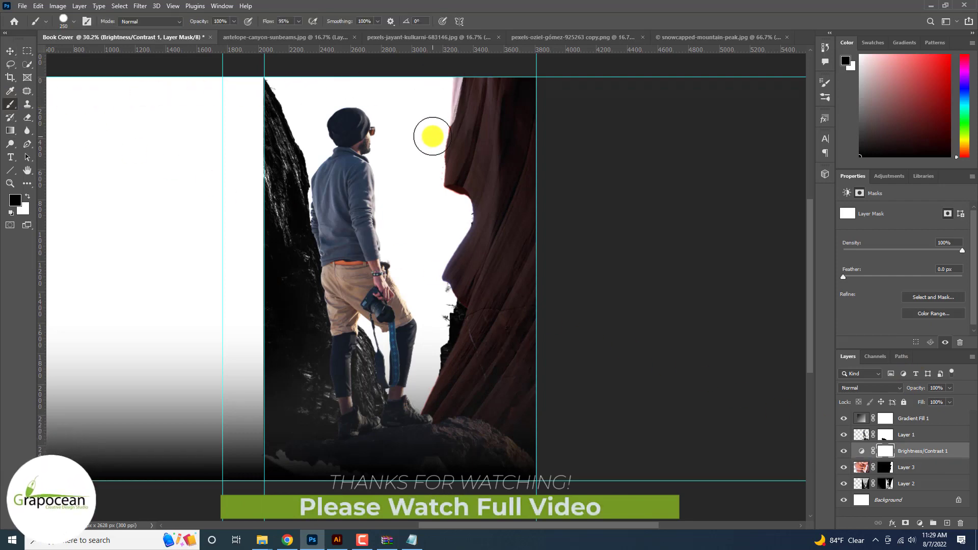
{"action": "key", "text": "ctrl+z"}
{"action": "left_click_drag", "start_coordinate": [454, 129], "coordinate": [448, 53]}
{"action": "left_click_drag", "start_coordinate": [458, 157], "coordinate": [451, 44]}
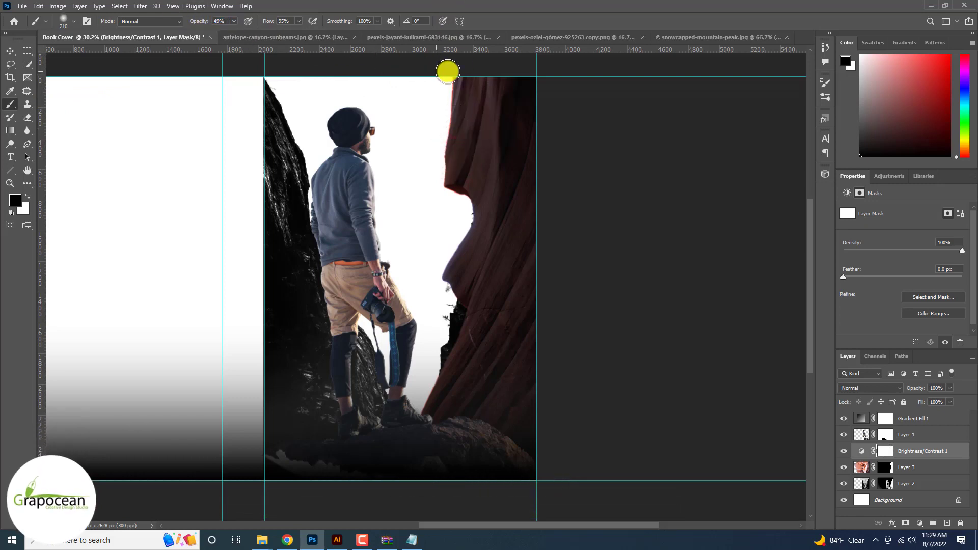
{"action": "key", "text": "bracketright"}
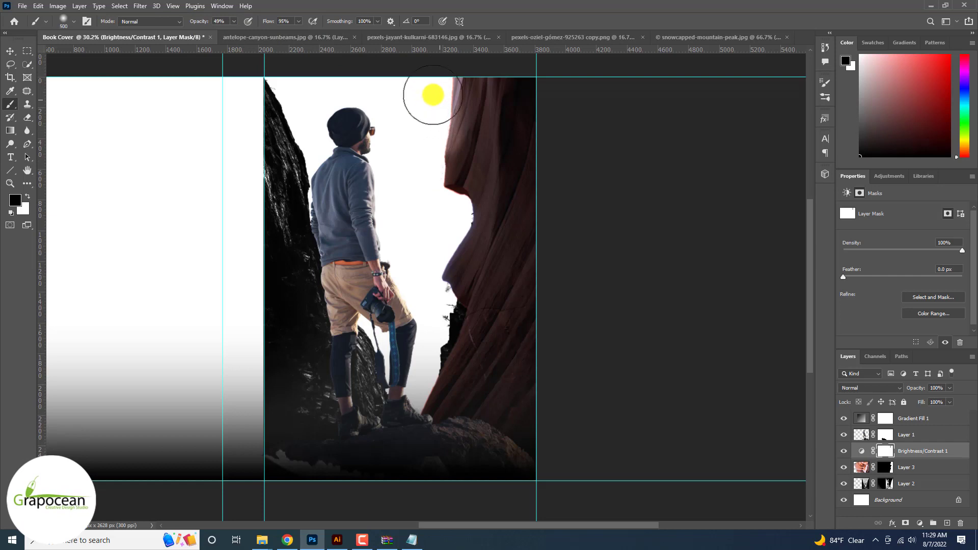
{"action": "key", "text": "bracketright"}
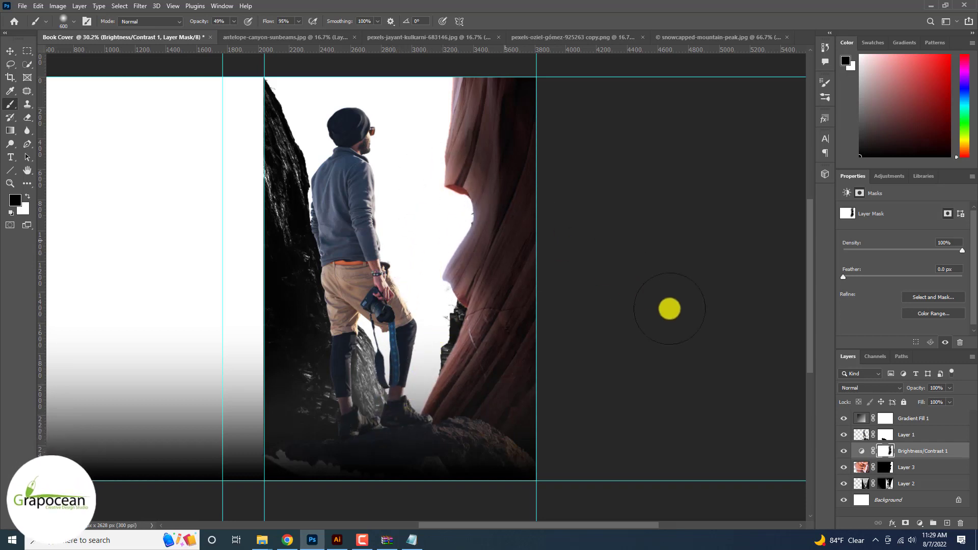
{"action": "key", "text": "ctrl+j"}
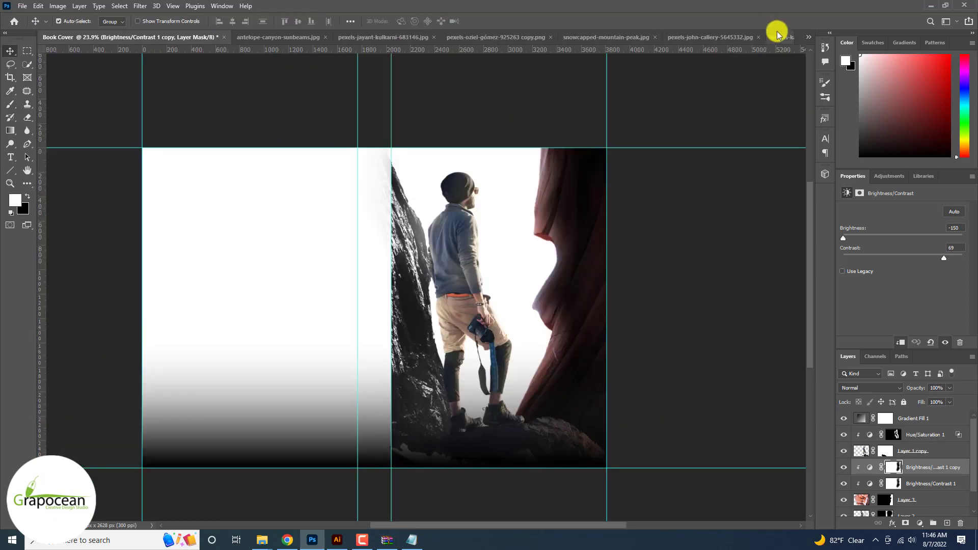
Step: Copy the blue sky photo from pexels-tessa-k-896673.jpg into the Book Cover document and place its layer directly above the Background
{"action": "left_click", "coordinate": [756, 36]}
{"action": "left_click", "coordinate": [565, 37]}
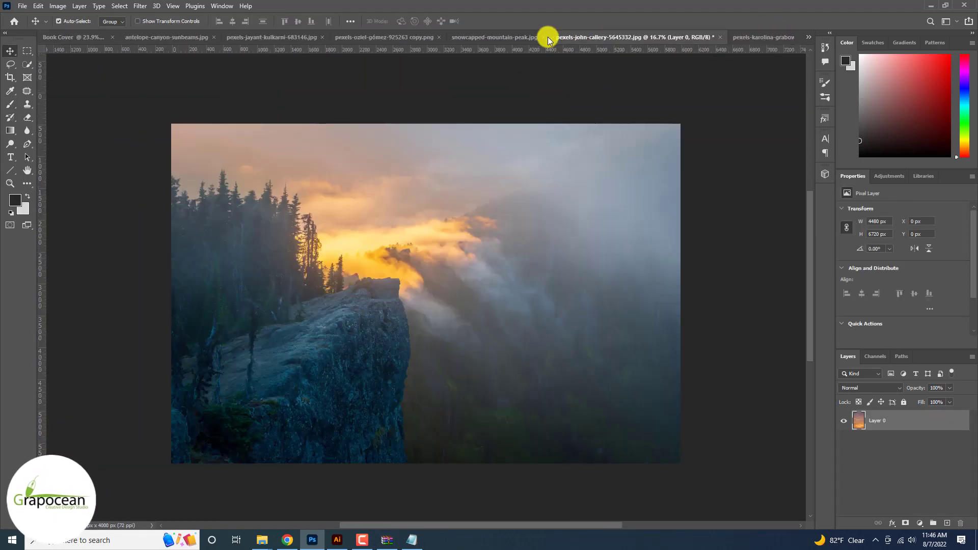
{"action": "left_click", "coordinate": [808, 37]}
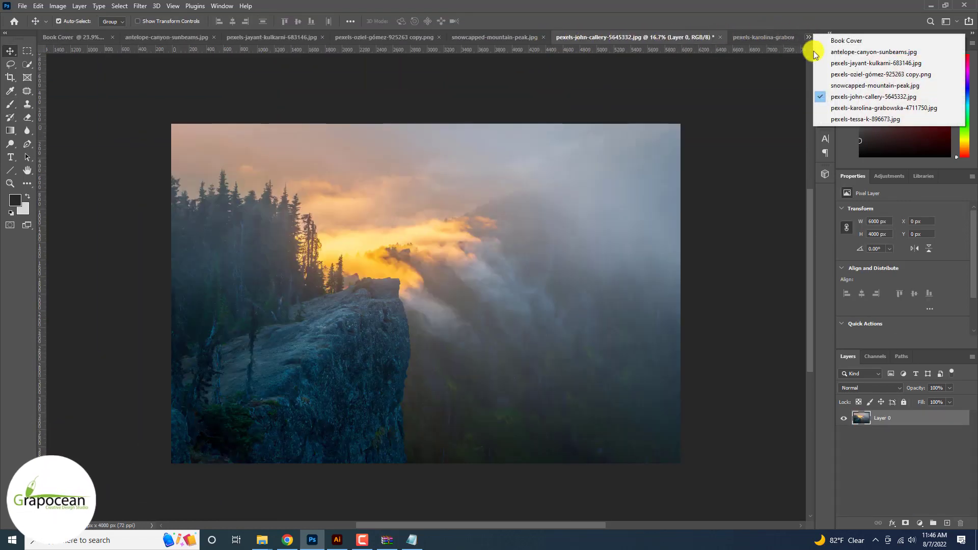
{"action": "left_click", "coordinate": [844, 119]}
{"action": "left_click", "coordinate": [808, 36]}
{"action": "left_click", "coordinate": [845, 38]}
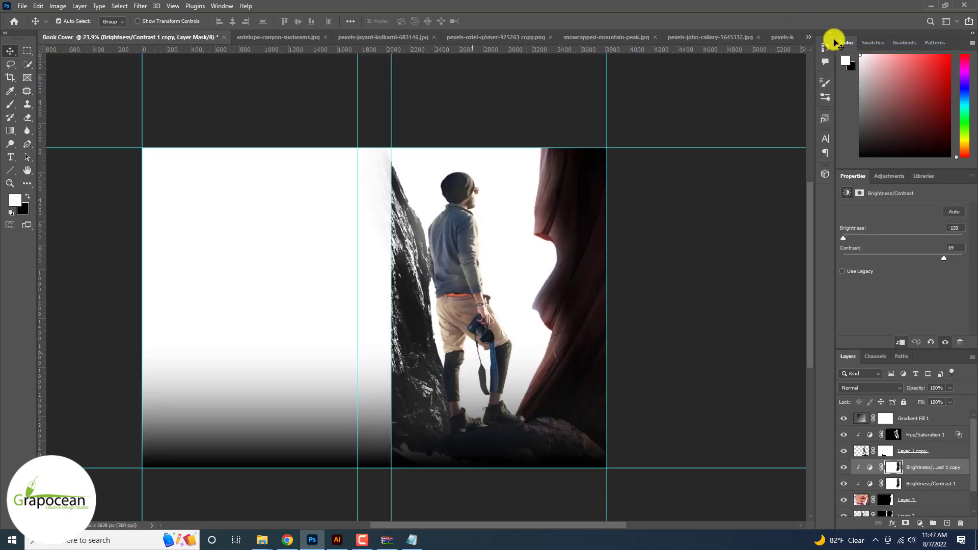
{"action": "key", "text": "ctrl+v"}
{"action": "left_click_drag", "start_coordinate": [919, 468], "coordinate": [896, 498]}
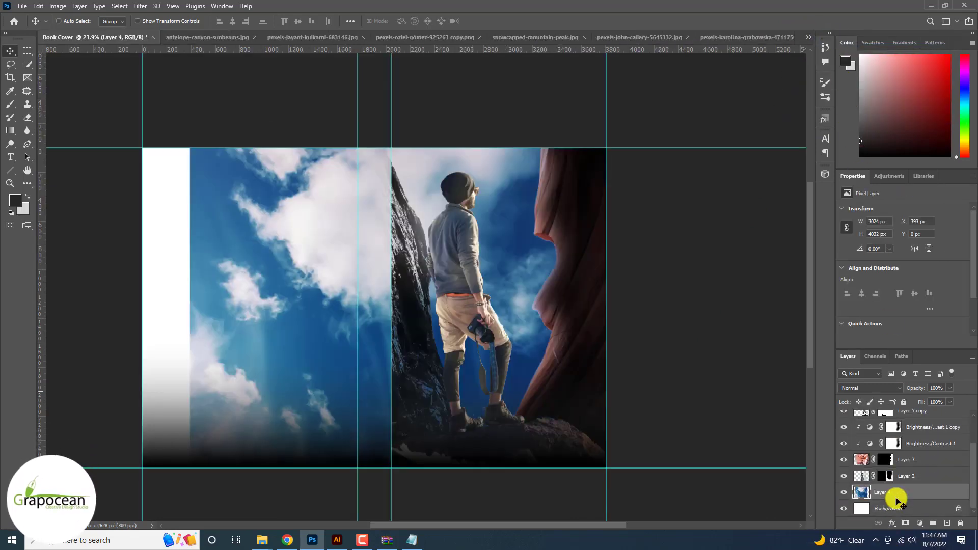
Step: Reposition the sky photo behind the man at 100% scale, centred at about X 2735.5 px and Y 788.64 px, and apply the transform
{"action": "key", "text": "ctrl+t"}
{"action": "scroll", "coordinate": [551, 408], "scroll_direction": "down", "scroll_amount": 3}
{"action": "left_click_drag", "start_coordinate": [458, 415], "coordinate": [504, 336]}
{"action": "scroll", "coordinate": [505, 335], "scroll_direction": "up", "scroll_amount": 2}
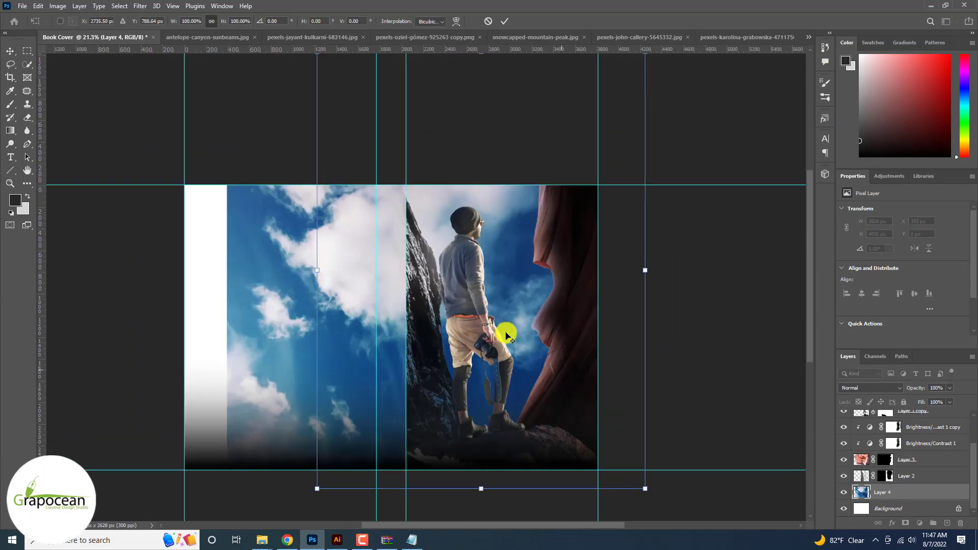
{"action": "scroll", "coordinate": [506, 334], "scroll_direction": "up", "scroll_amount": 4}
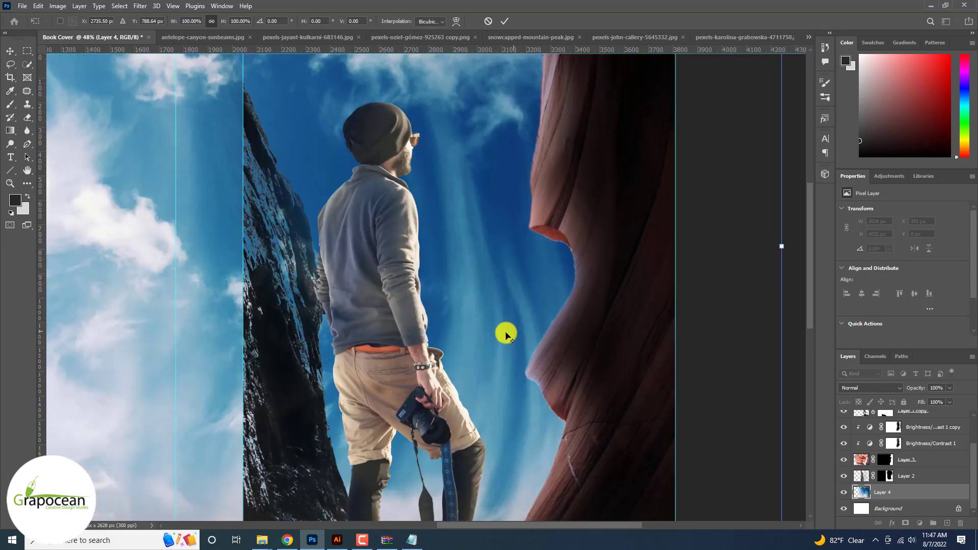
{"action": "scroll", "coordinate": [505, 334], "scroll_direction": "down", "scroll_amount": 3}
{"action": "left_click", "coordinate": [505, 21]}
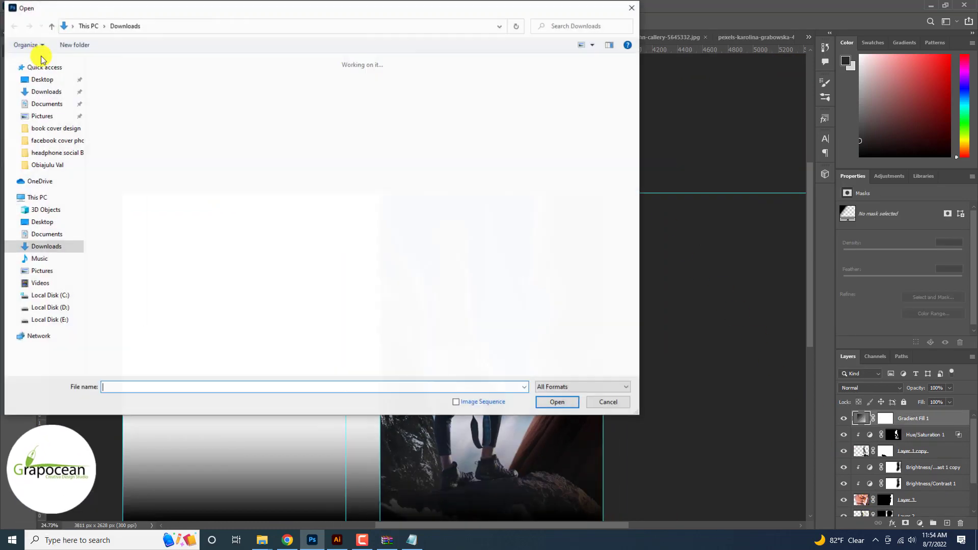
Step: Open pexels-quang-nguyen-vinh-2161903 from Downloads and remove the woman on the ridge by lassoing her and filling the area to match its surroundings
{"action": "left_click", "coordinate": [119, 102]}
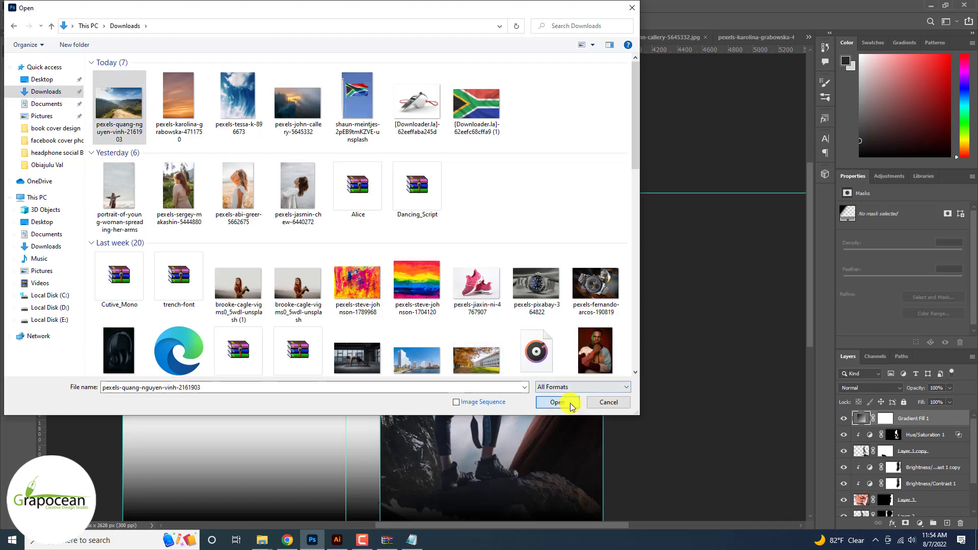
{"action": "left_click", "coordinate": [570, 404]}
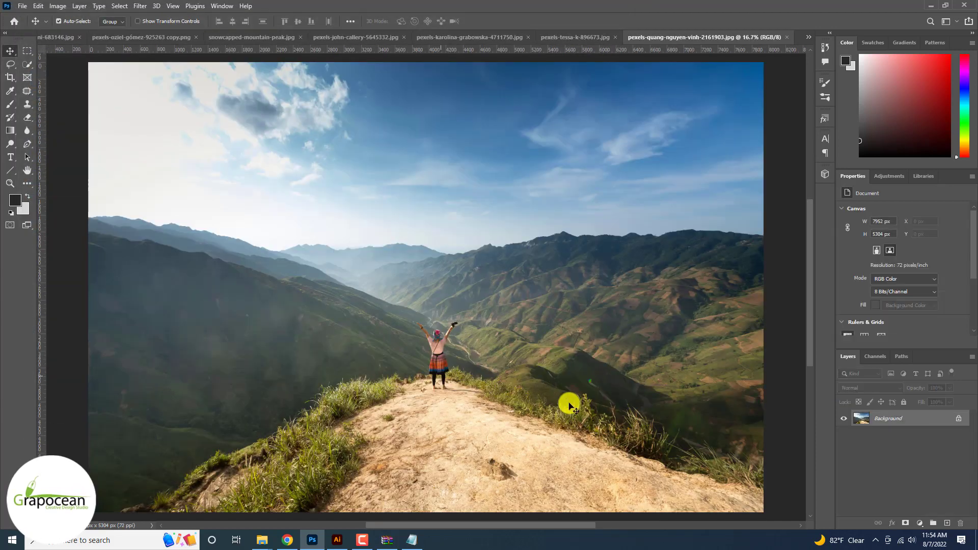
{"action": "scroll", "coordinate": [569, 403], "scroll_direction": "up", "scroll_amount": 4}
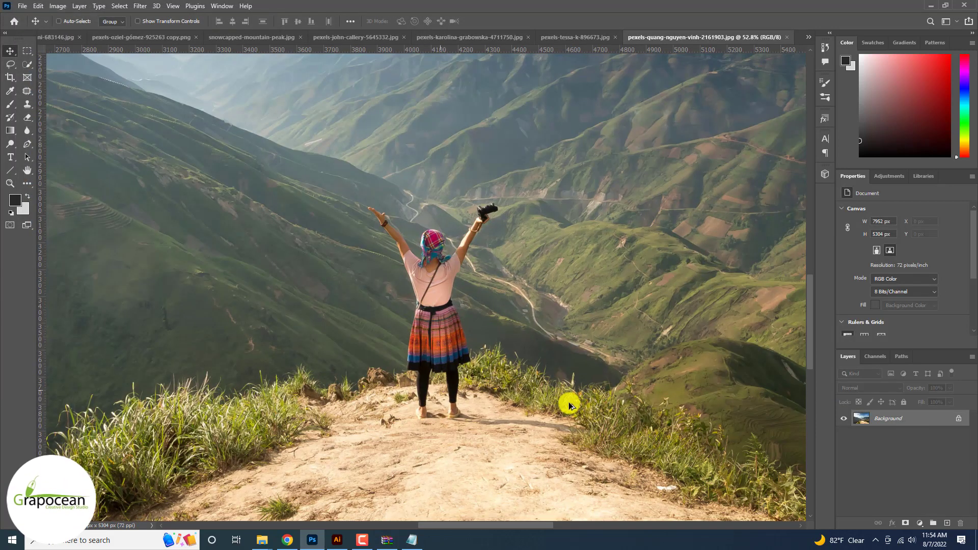
{"action": "scroll", "coordinate": [568, 402], "scroll_direction": "up", "scroll_amount": 2}
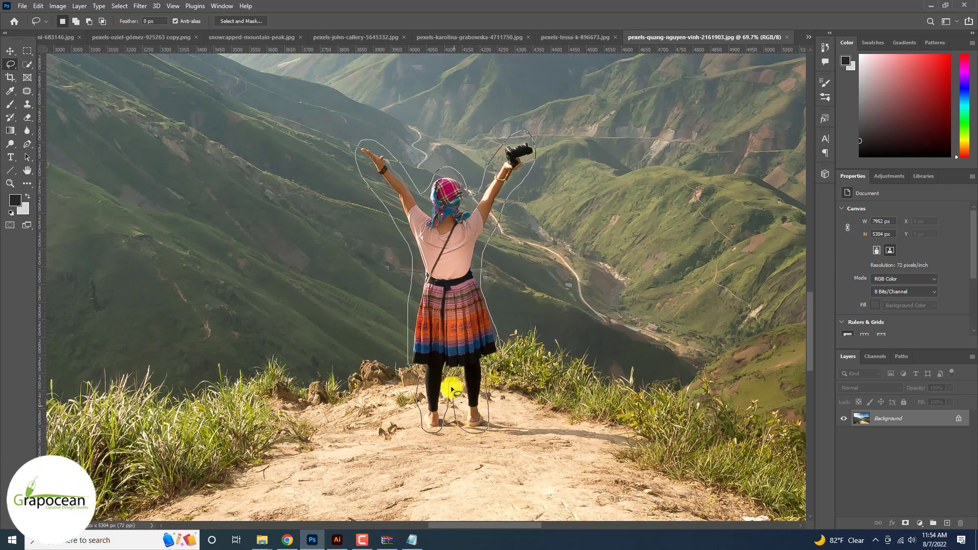
{"action": "key", "text": "shift+F5"}
{"action": "key", "text": "Return"}
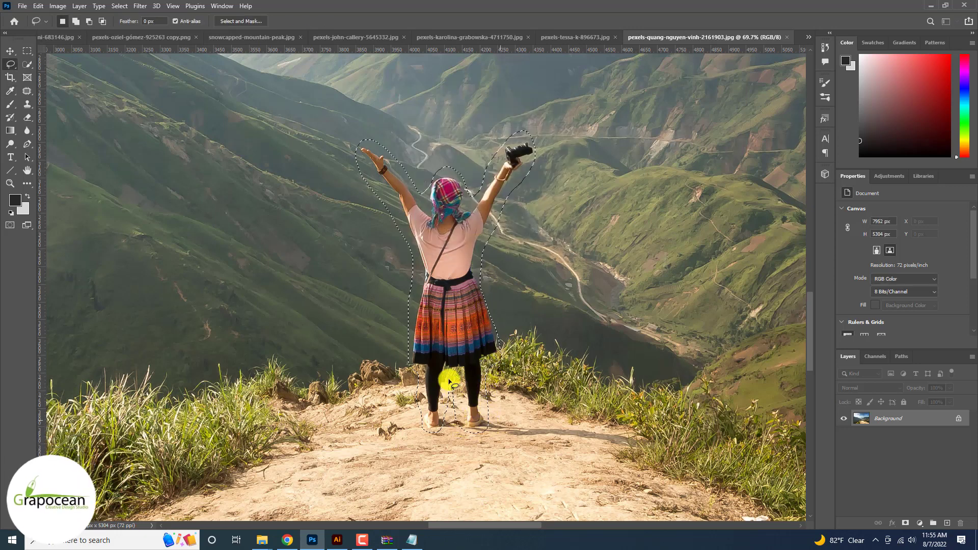
{"action": "left_click", "coordinate": [28, 50]}
{"action": "key", "text": "ctrl+d"}
{"action": "scroll", "coordinate": [192, 199], "scroll_direction": "down", "scroll_amount": 6}
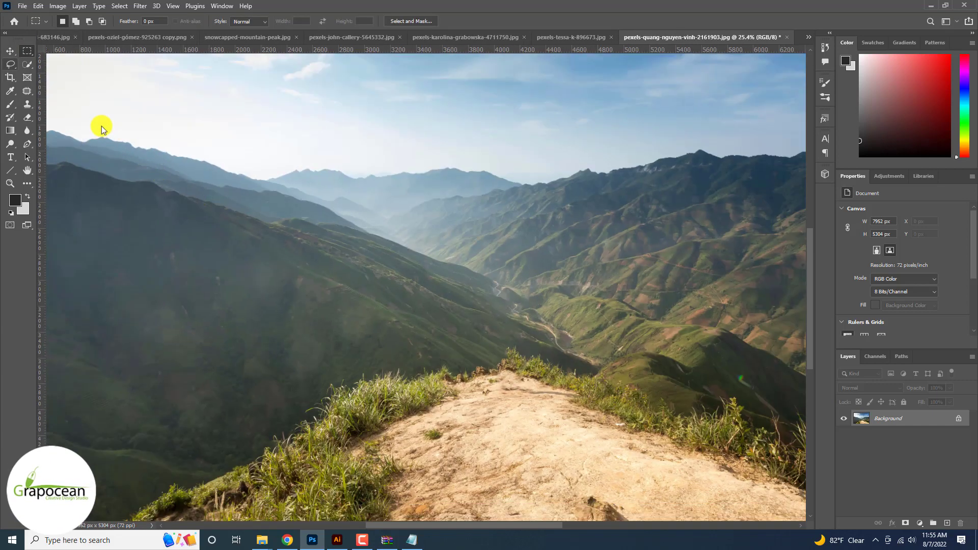
Step: Convert the valley photo's locked Background into a regular layer, keeping the photo aligned with its canvas
{"action": "left_click", "coordinate": [10, 51]}
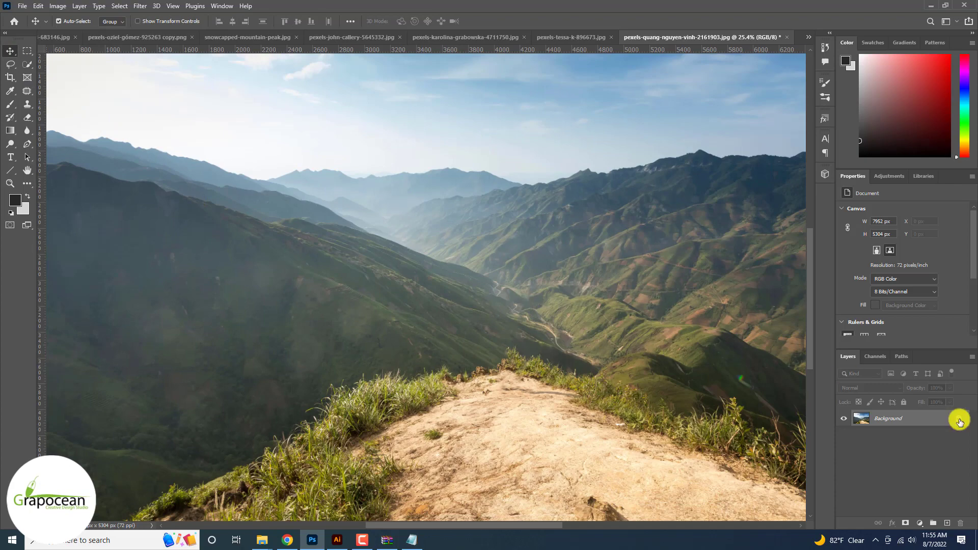
{"action": "left_click", "coordinate": [959, 422]}
{"action": "key", "text": "ctrl+0"}
{"action": "left_click", "coordinate": [566, 190]}
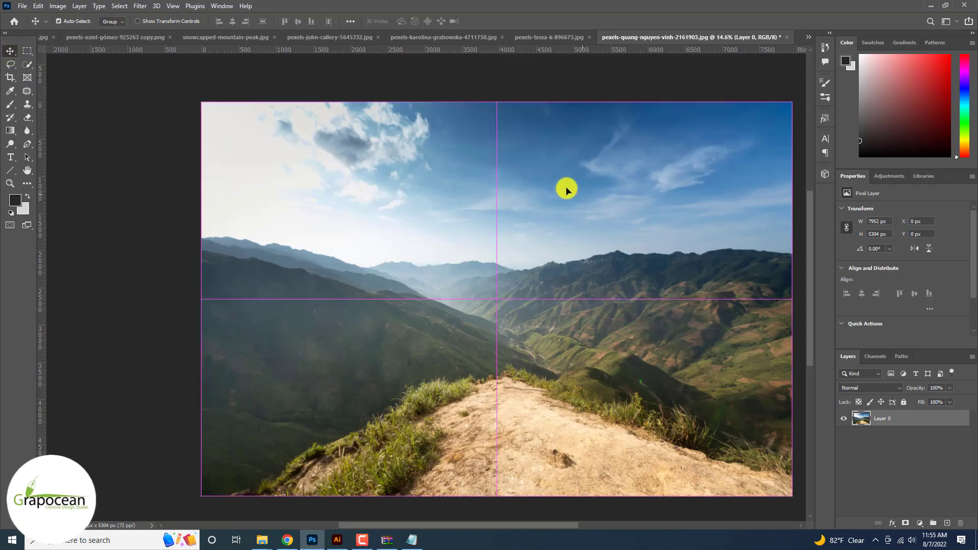
{"action": "left_click_drag", "start_coordinate": [567, 190], "coordinate": [564, 220]}
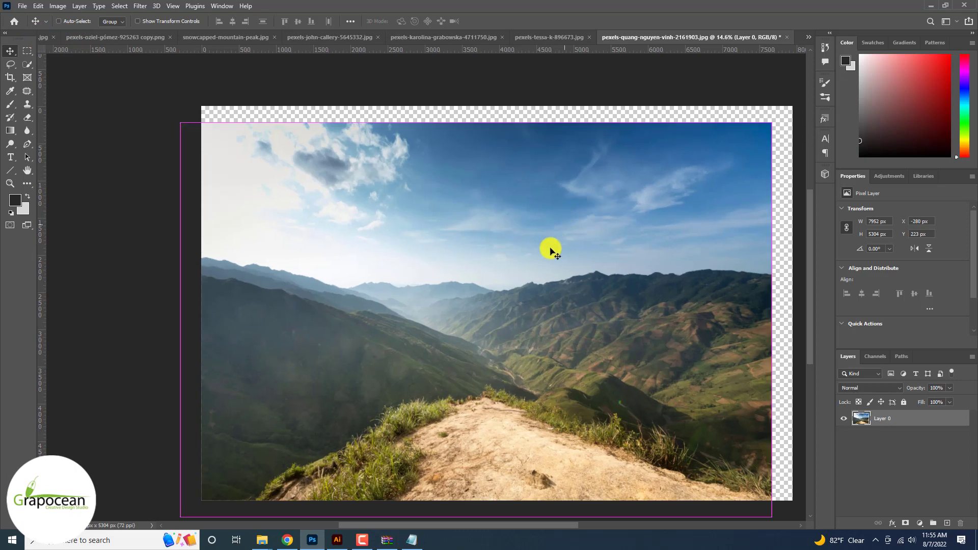
{"action": "left_click_drag", "start_coordinate": [530, 290], "coordinate": [553, 278]}
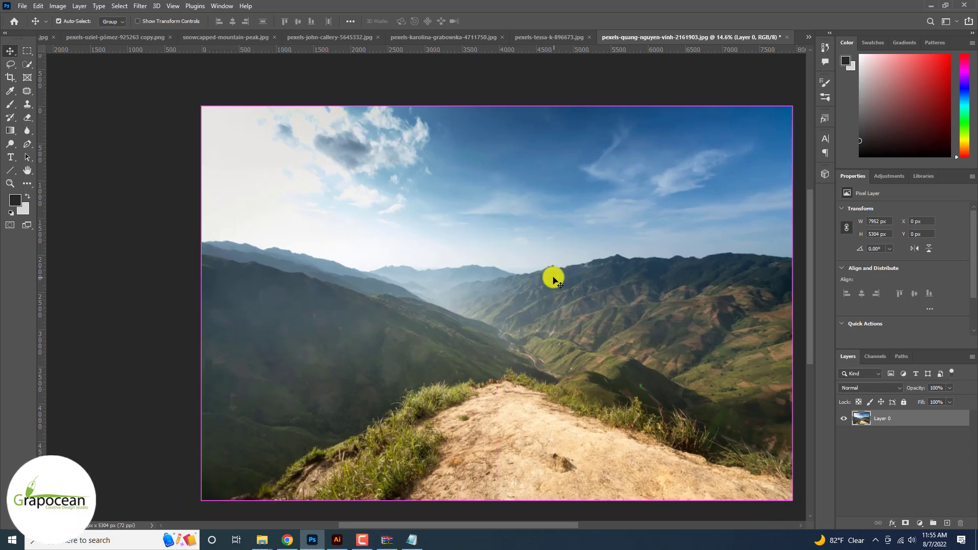
Step: Paste the valley photo into the Book Cover document and place its layer directly below Layer 1 copy, behind the man
{"action": "left_click", "coordinate": [810, 36]}
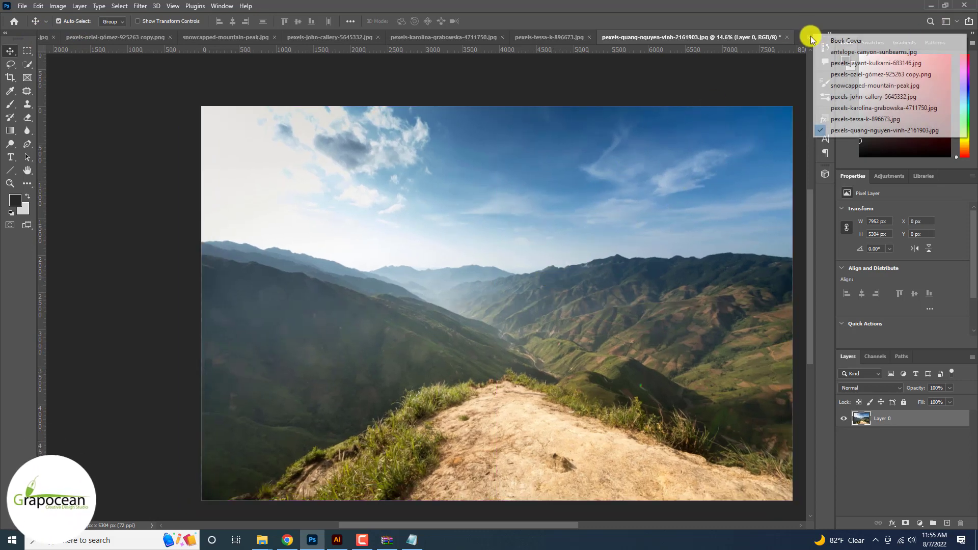
{"action": "left_click", "coordinate": [837, 41]}
{"action": "key", "text": "ctrl+v"}
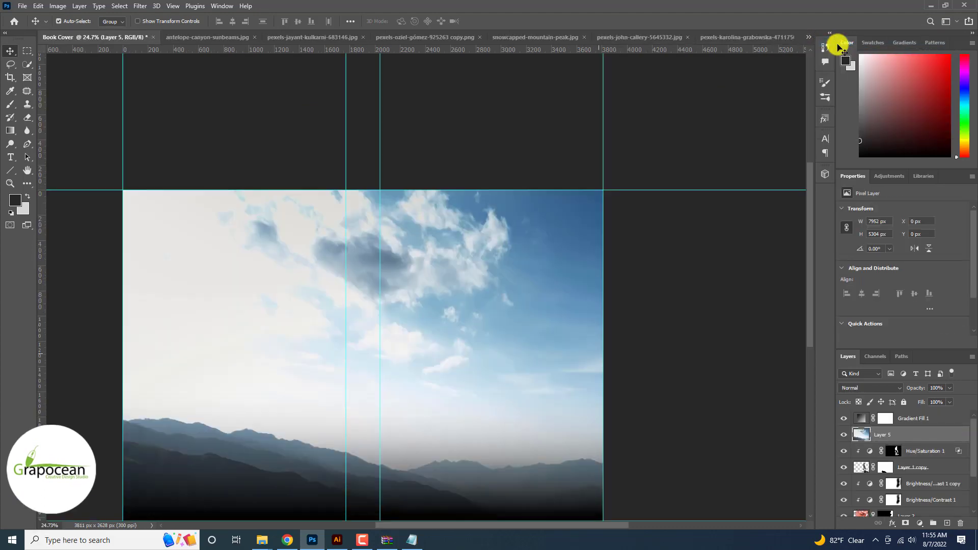
{"action": "scroll", "coordinate": [926, 431], "scroll_direction": "down", "scroll_amount": 1}
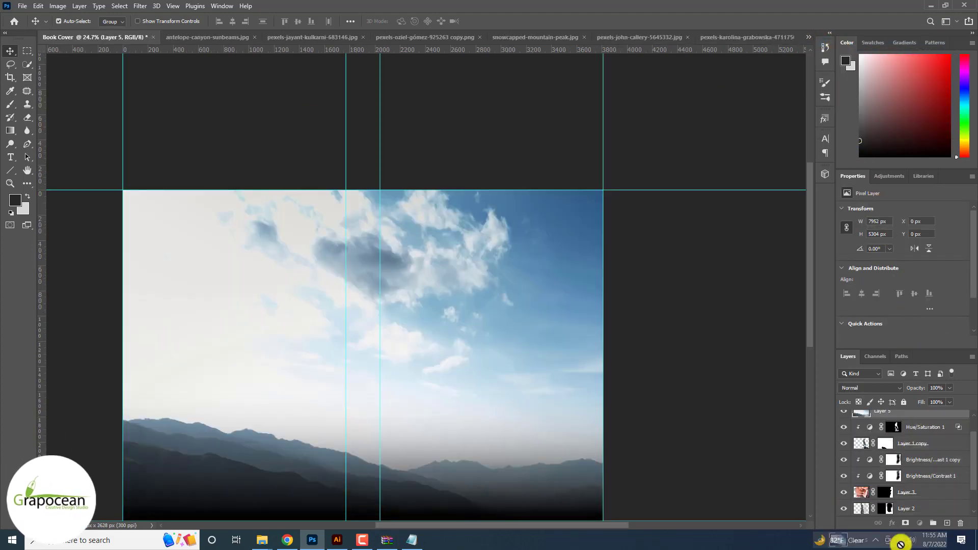
{"action": "left_click_drag", "start_coordinate": [900, 412], "coordinate": [901, 461]}
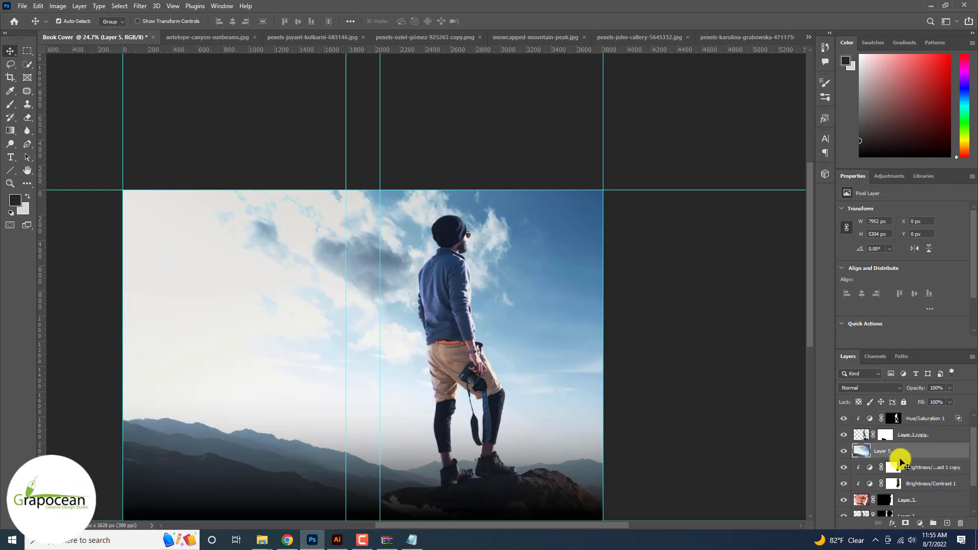
Step: Scale the valley photo to 76.79%, align it behind the front cover, and place its layer directly above the Background
{"action": "key", "text": "ctrl+t"}
{"action": "key", "text": "ctrl+minus"}
{"action": "key", "text": "ctrl+minus"}
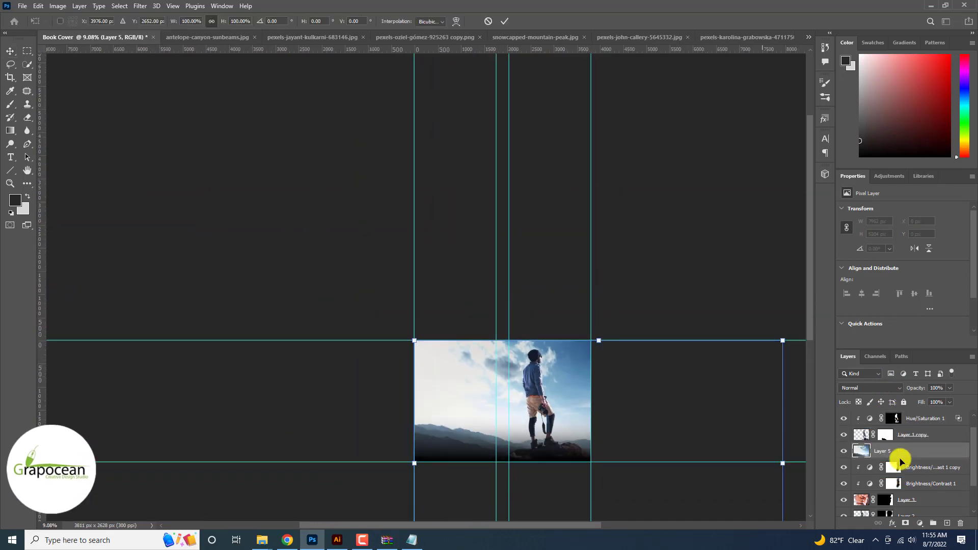
{"action": "left_click_drag", "start_coordinate": [784, 344], "coordinate": [735, 384]}
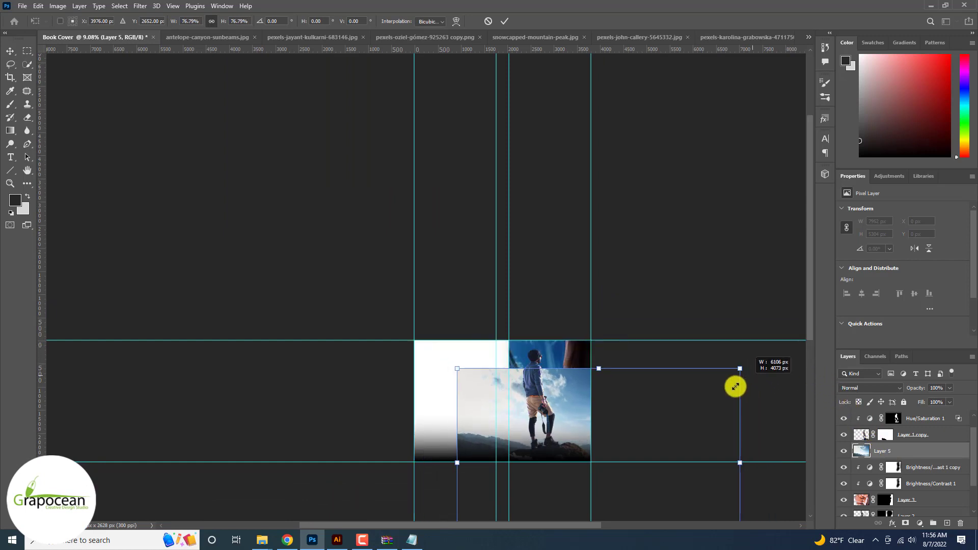
{"action": "left_click_drag", "start_coordinate": [639, 431], "coordinate": [617, 403]}
{"action": "left_click", "coordinate": [504, 21]}
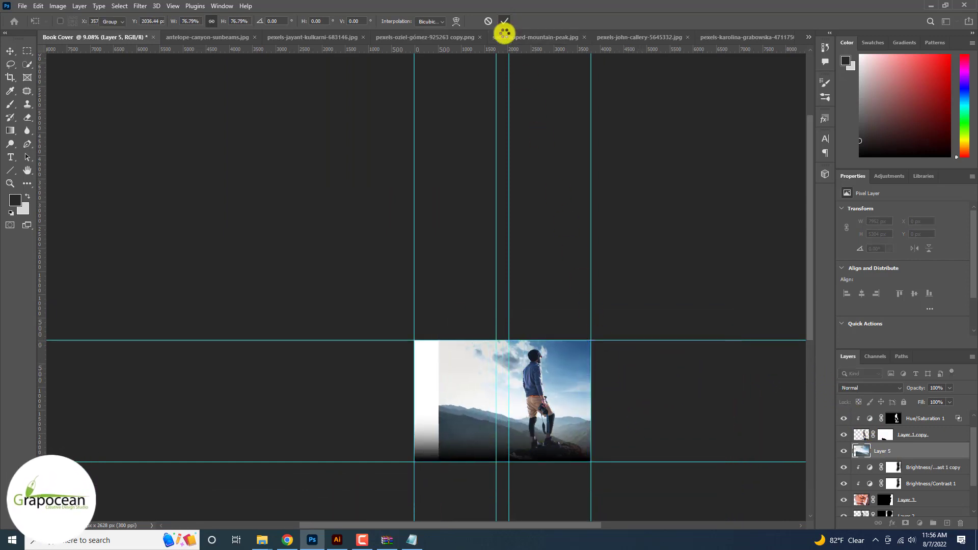
{"action": "left_click_drag", "start_coordinate": [904, 451], "coordinate": [911, 491]}
{"action": "key", "text": "ctrl+0"}
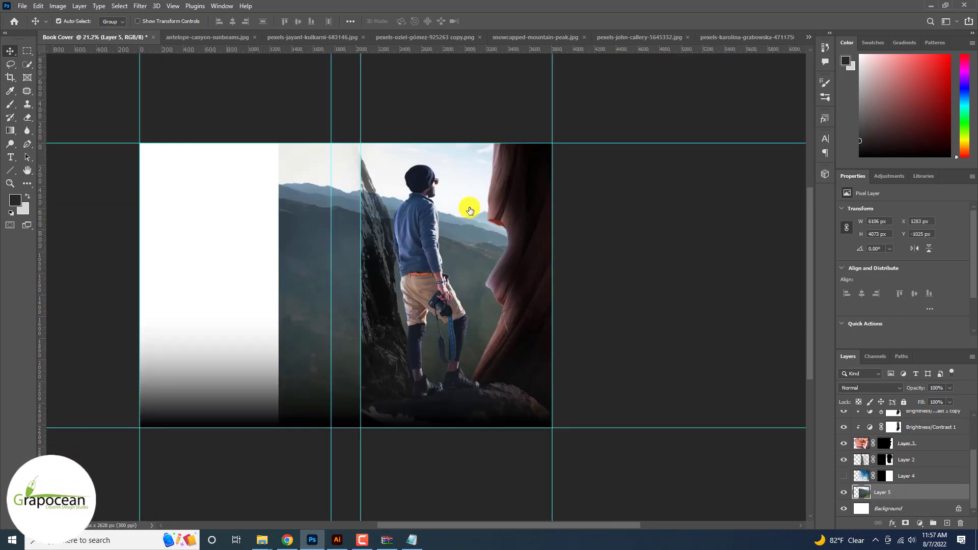
Step: Mask the valley photo to the front cover area using a rectangular selection that starts at the spine's inner guide
{"action": "left_click", "coordinate": [26, 50]}
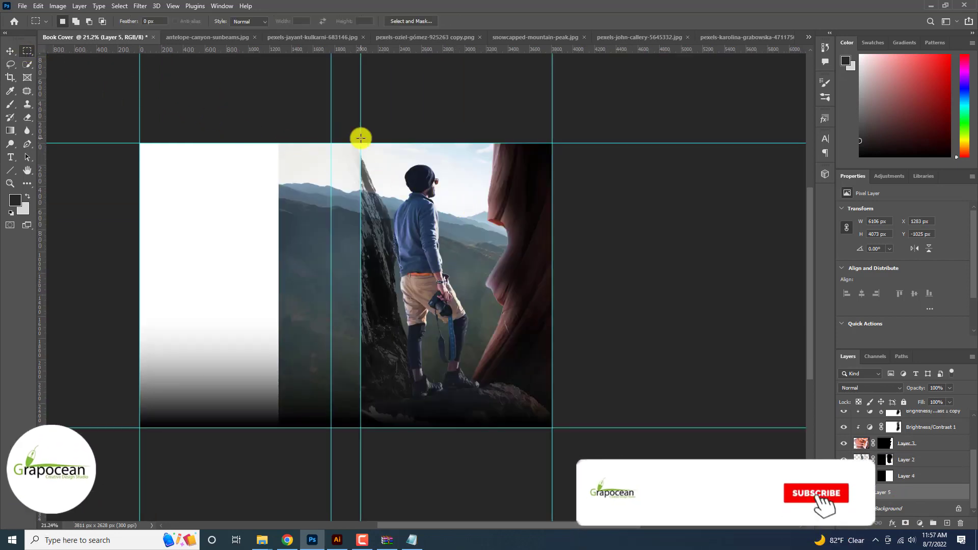
{"action": "left_click_drag", "start_coordinate": [361, 138], "coordinate": [661, 535]}
{"action": "left_click", "coordinate": [906, 522]}
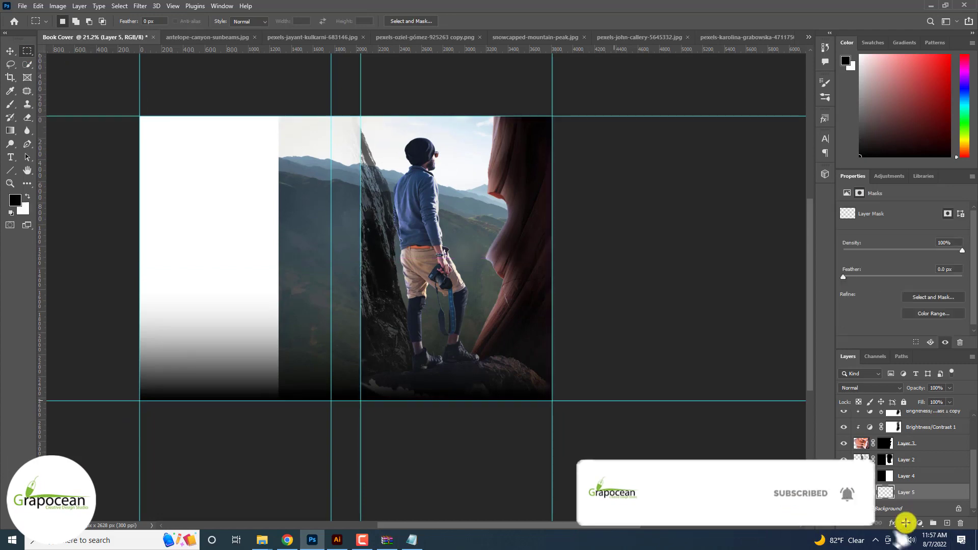
{"action": "scroll", "coordinate": [455, 271], "scroll_direction": "up", "scroll_amount": 5}
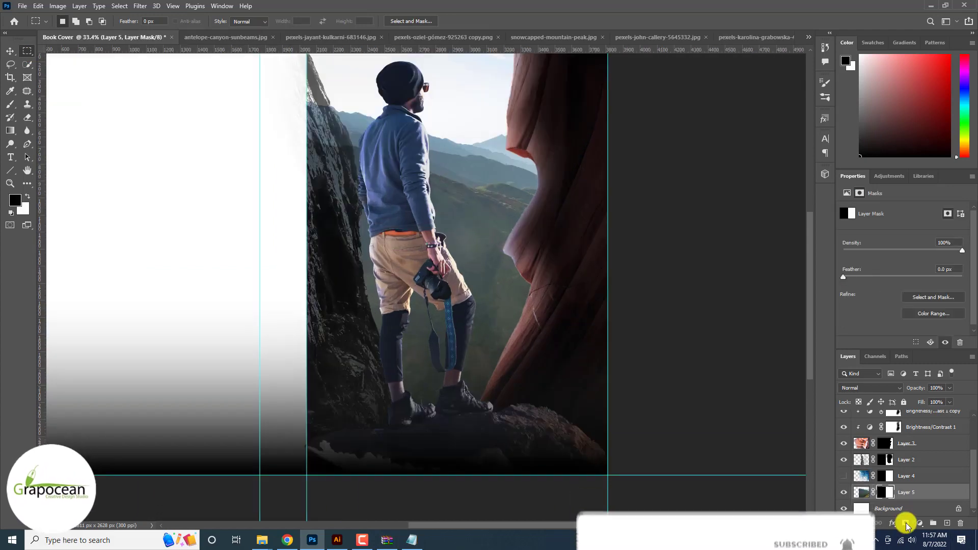
Step: Load the man layer's outline as a selection, apply Layer 5's existing mask, and add a new mask from the selection
{"action": "left_click", "coordinate": [9, 52]}
{"action": "left_click", "coordinate": [438, 162]}
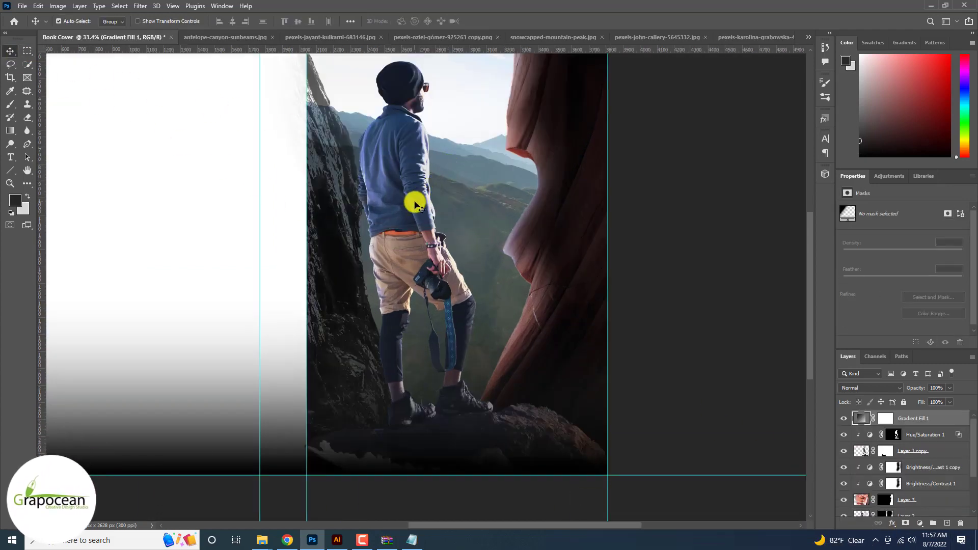
{"action": "left_click", "coordinate": [862, 451], "text": "ctrl"}
{"action": "scroll", "coordinate": [861, 451], "scroll_direction": "down", "scroll_amount": 3}
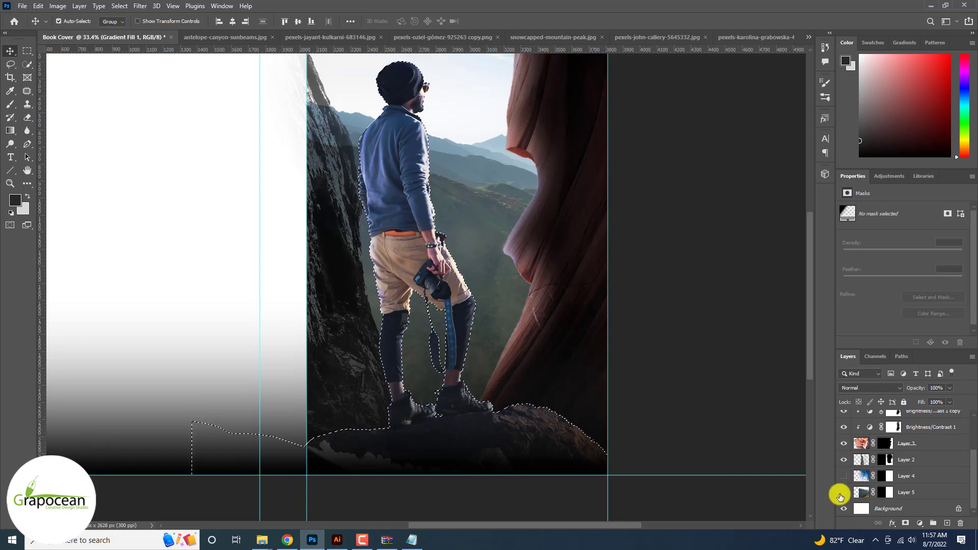
{"action": "left_click", "coordinate": [841, 494]}
{"action": "left_click", "coordinate": [842, 495]}
{"action": "right_click", "coordinate": [877, 490]}
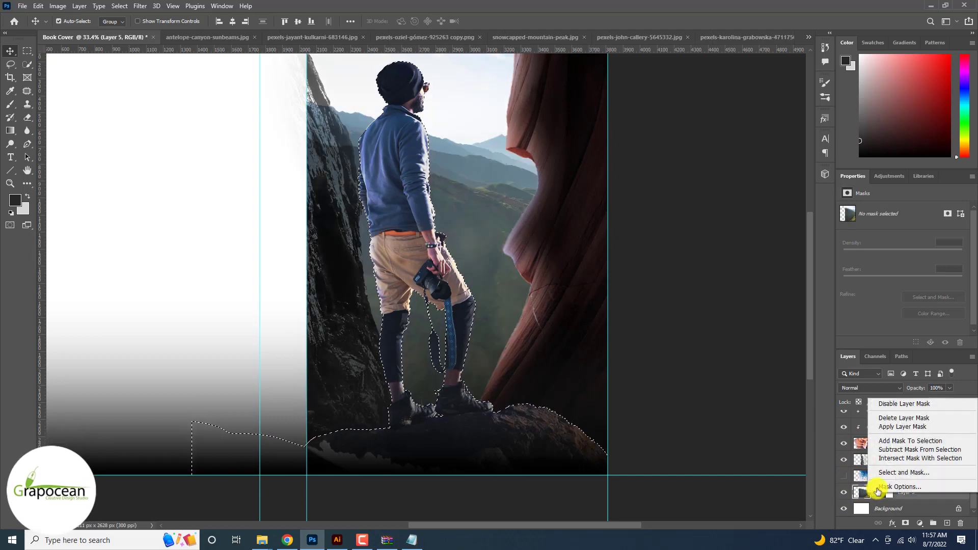
{"action": "left_click", "coordinate": [902, 427]}
{"action": "left_click", "coordinate": [905, 525]}
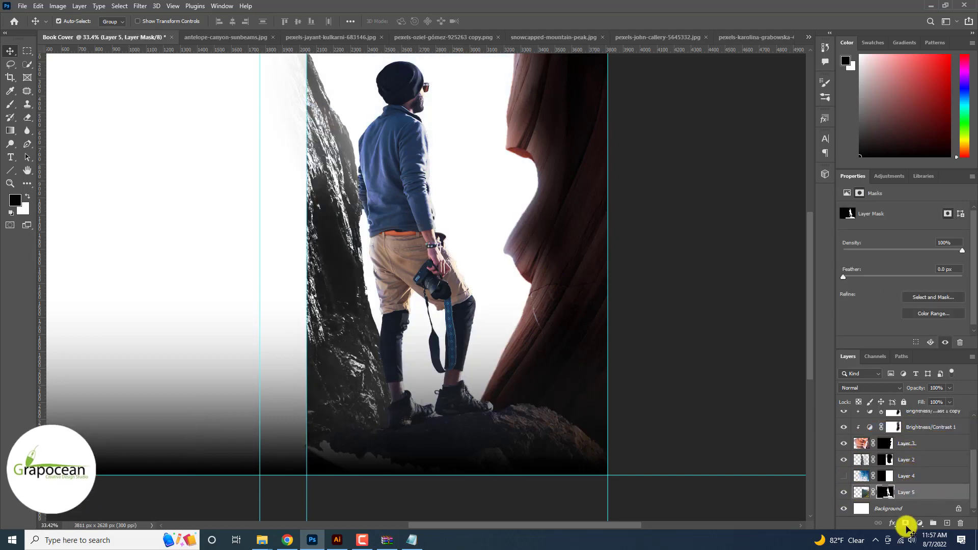
Step: Paint white on Layer 5's mask with a 600 px soft brush to reveal the valley between the man and the canyon rock
{"action": "key", "text": "b"}
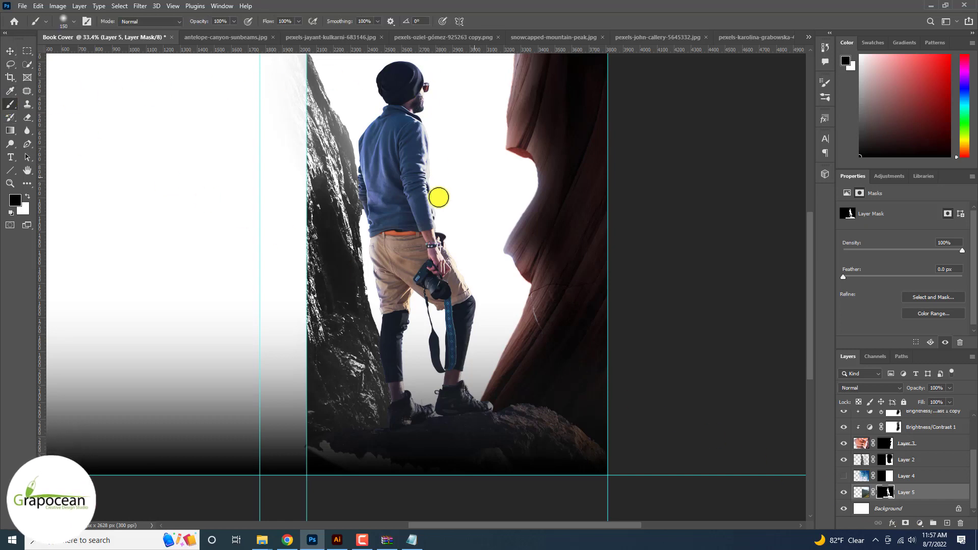
{"action": "key", "text": "x"}
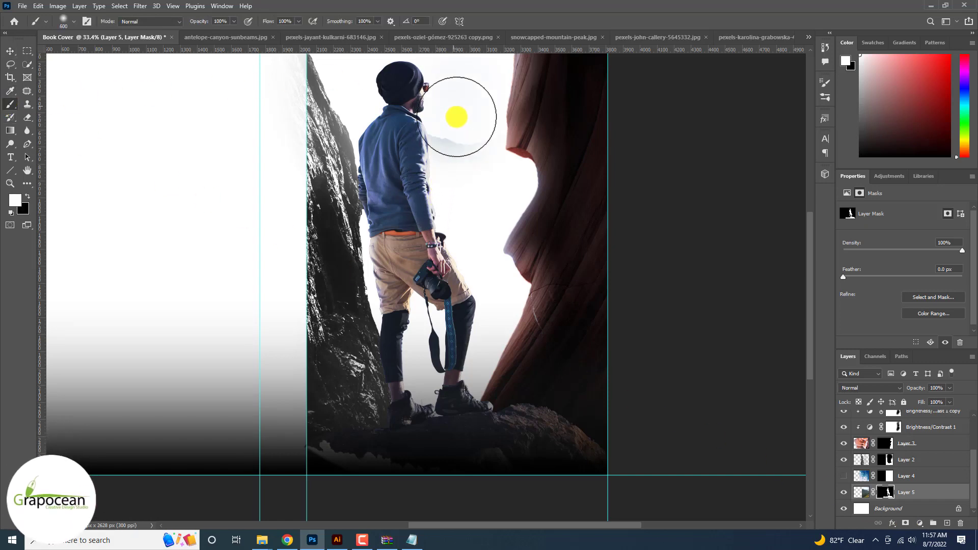
{"action": "mouse_move", "coordinate": [457, 109]}
{"action": "left_mouse_down"}
{"action": "mouse_move", "coordinate": [479, 167]}
{"action": "mouse_move", "coordinate": [450, 149]}
{"action": "mouse_move", "coordinate": [446, 189]}
{"action": "mouse_move", "coordinate": [493, 260]}
{"action": "mouse_move", "coordinate": [514, 174]}
{"action": "mouse_move", "coordinate": [493, 324]}
{"action": "mouse_move", "coordinate": [500, 318]}
{"action": "mouse_move", "coordinate": [500, 381]}
{"action": "mouse_move", "coordinate": [487, 399]}
{"action": "mouse_move", "coordinate": [446, 343]}
{"action": "mouse_move", "coordinate": [466, 135]}
{"action": "left_mouse_up"}
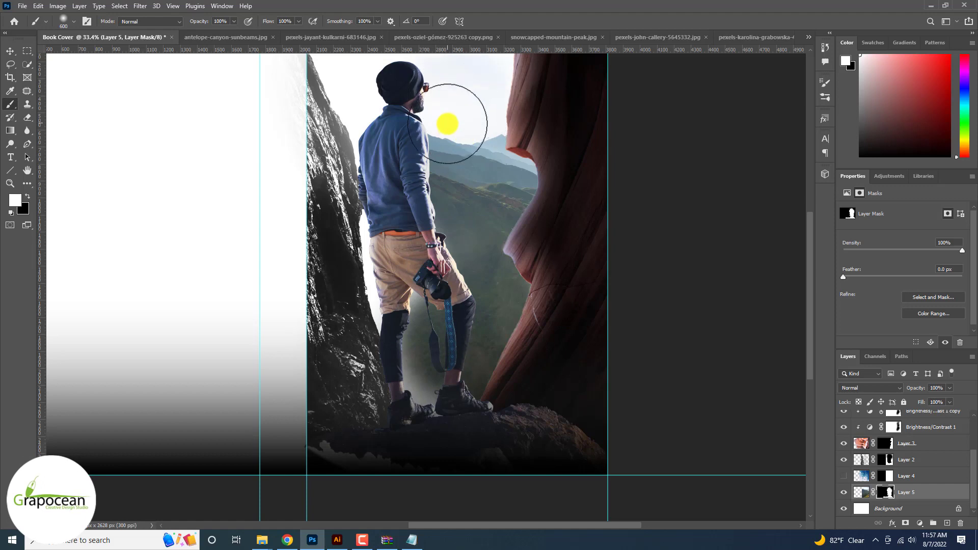
{"action": "mouse_move", "coordinate": [431, 267]}
{"action": "left_mouse_down"}
{"action": "mouse_move", "coordinate": [443, 423]}
{"action": "mouse_move", "coordinate": [412, 285]}
{"action": "mouse_move", "coordinate": [388, 252]}
{"action": "left_mouse_up"}
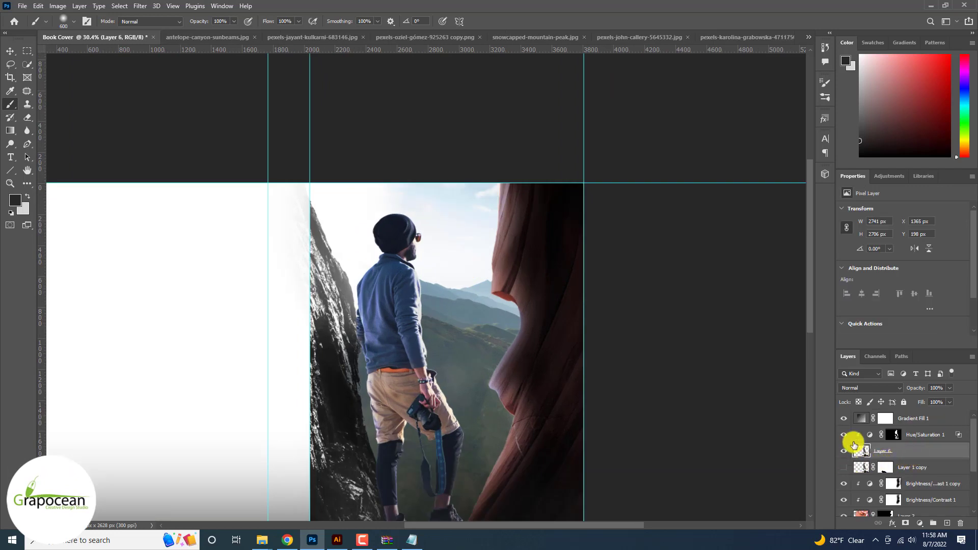
Step: Compare blending modes for Layer 6, the duplicate of the man, and set it to Soft Light
{"action": "left_click", "coordinate": [867, 388]}
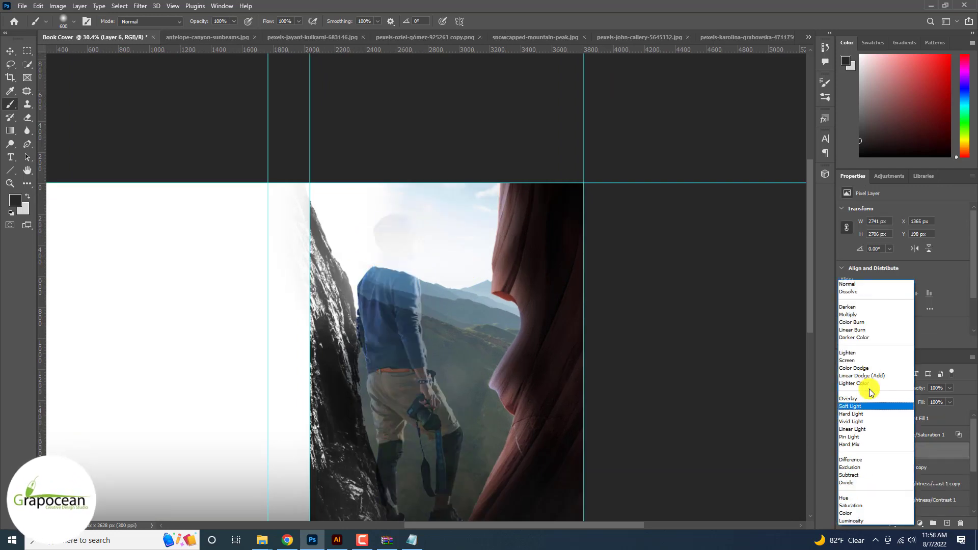
{"action": "key", "text": "Down"}
{"action": "key", "text": "Up"}
{"action": "key", "text": "Up"}
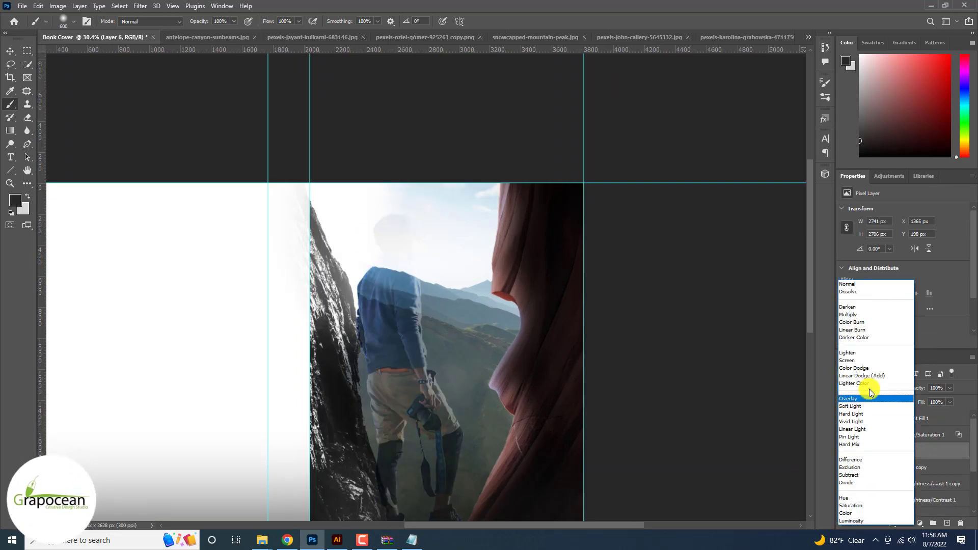
{"action": "key", "text": "Down"}
{"action": "key", "text": "Down"}
{"action": "key", "text": "Down"}
{"action": "key", "text": "Down"}
{"action": "key", "text": "Down"}
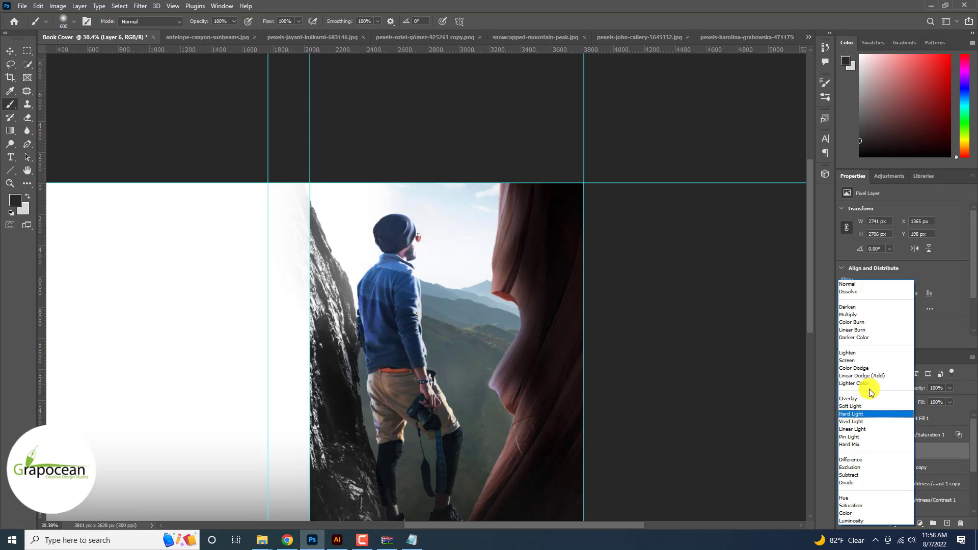
{"action": "key", "text": "Up"}
{"action": "key", "text": "Up"}
{"action": "key", "text": "Up"}
{"action": "key", "text": "Up"}
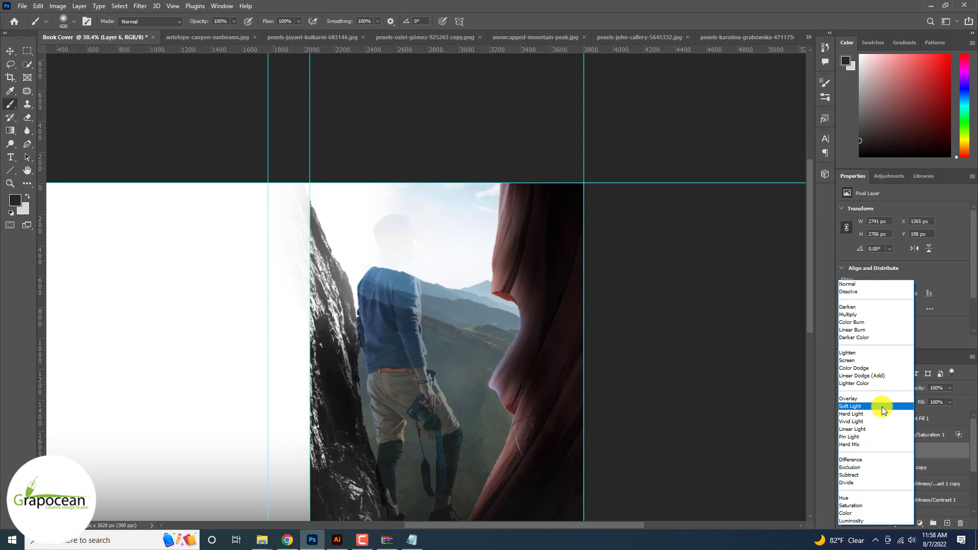
{"action": "left_click", "coordinate": [881, 407]}
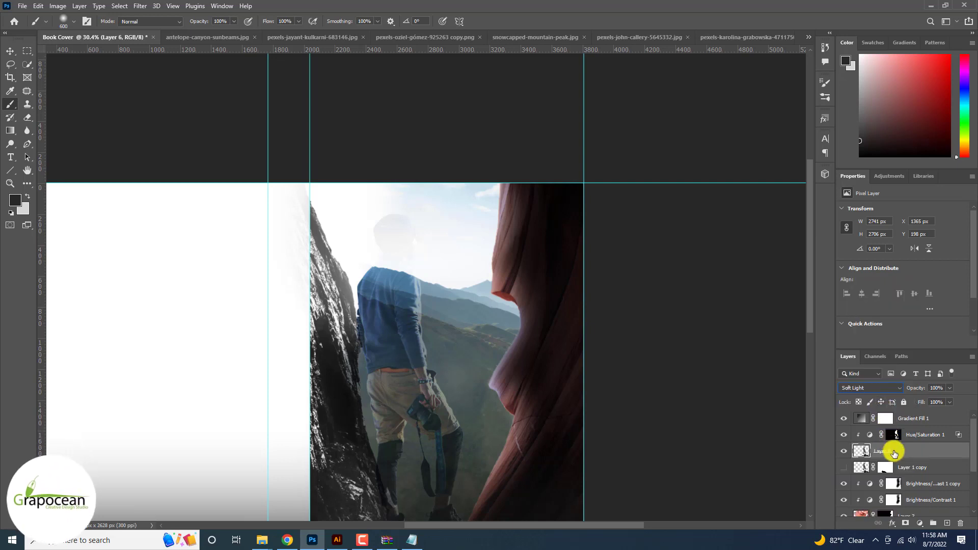
Step: Add a layer mask to Layer 6 and reduce the brush size to 300 px
{"action": "left_click", "coordinate": [907, 523]}
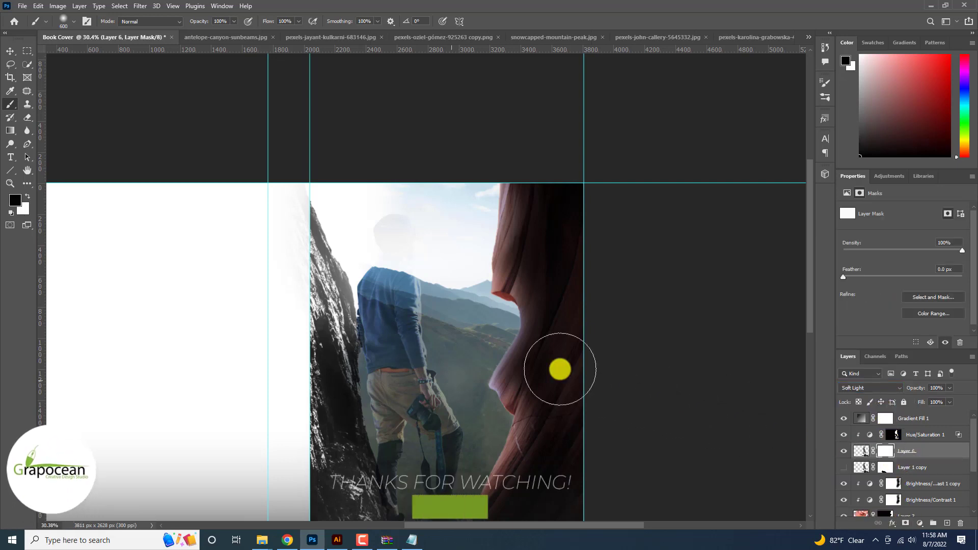
{"action": "scroll", "coordinate": [397, 236], "scroll_direction": "up", "scroll_amount": 3}
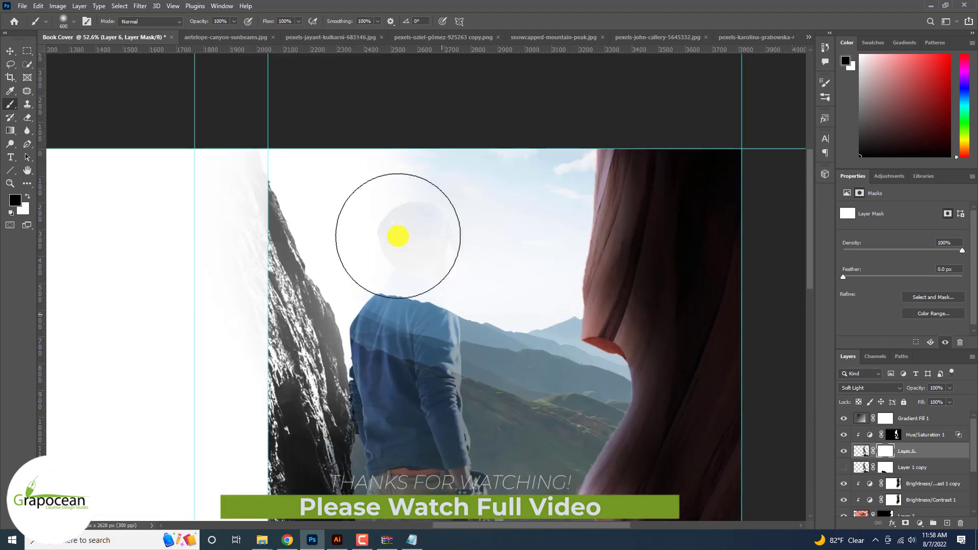
{"action": "key", "text": "bracketleft"}
{"action": "key", "text": "bracketleft"}
{"action": "key", "text": "bracketleft"}
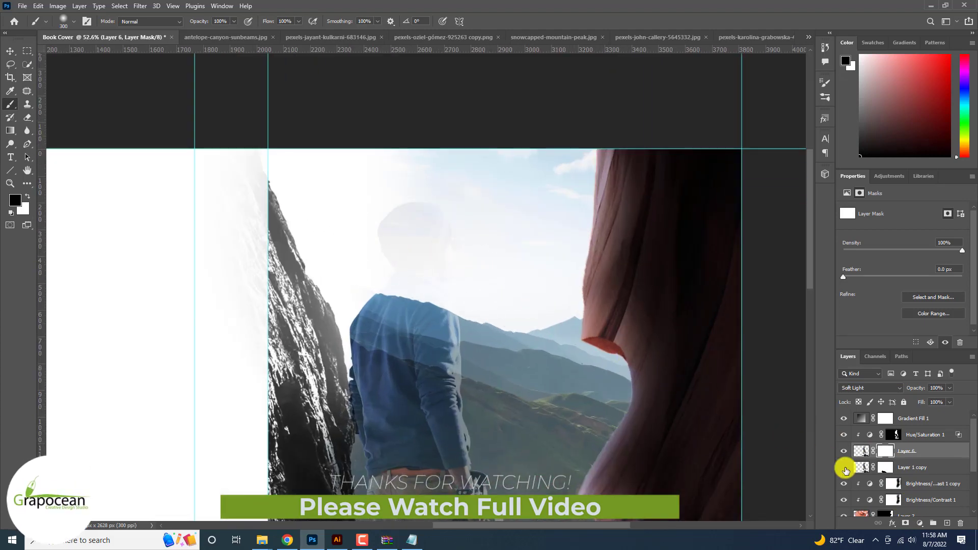
Step: Show Layer 1 copy, apply its existing mask, and give it a new all-black mask with white as the painting colour
{"action": "left_click", "coordinate": [843, 468]}
{"action": "left_click", "coordinate": [860, 467]}
{"action": "right_click", "coordinate": [884, 467]}
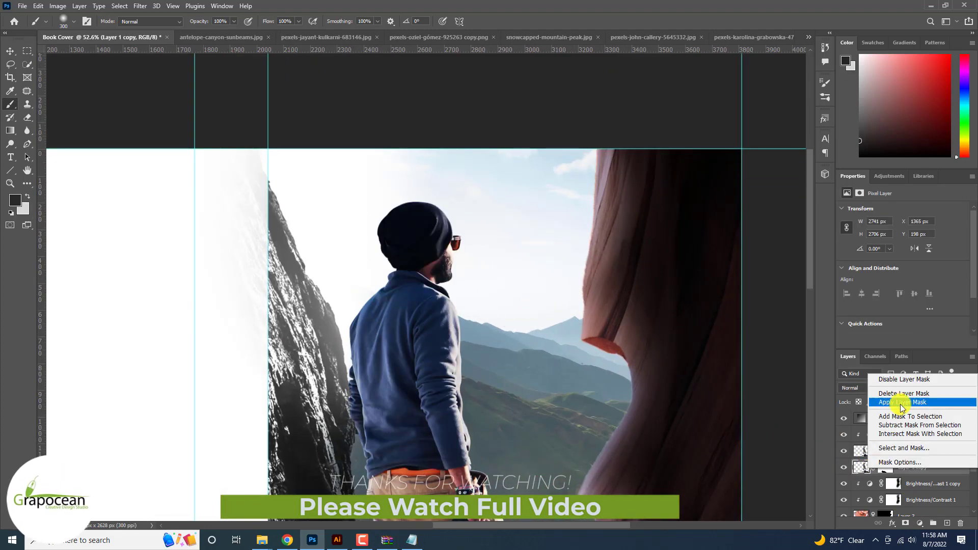
{"action": "left_click", "coordinate": [901, 403]}
{"action": "left_click", "coordinate": [905, 522]}
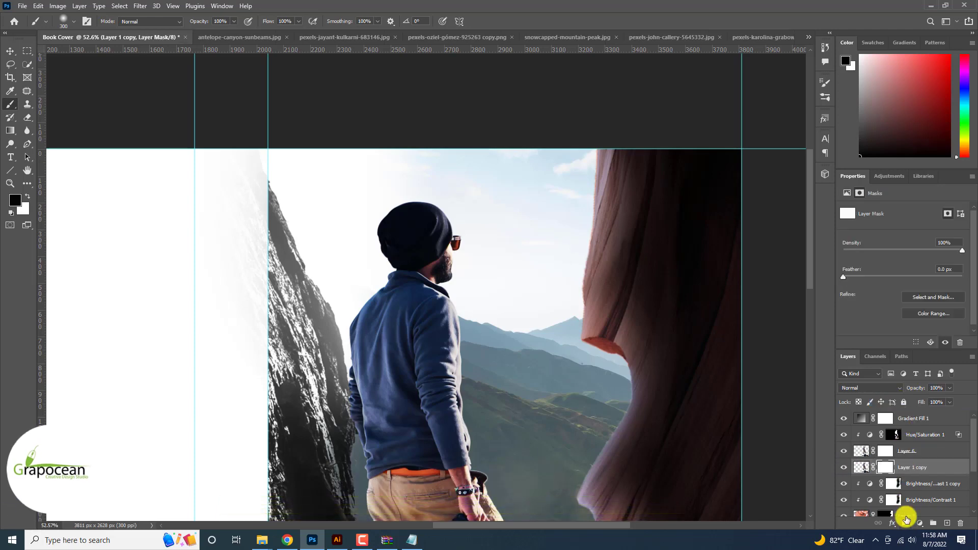
{"action": "key", "text": "ctrl+i"}
{"action": "key", "text": "x"}
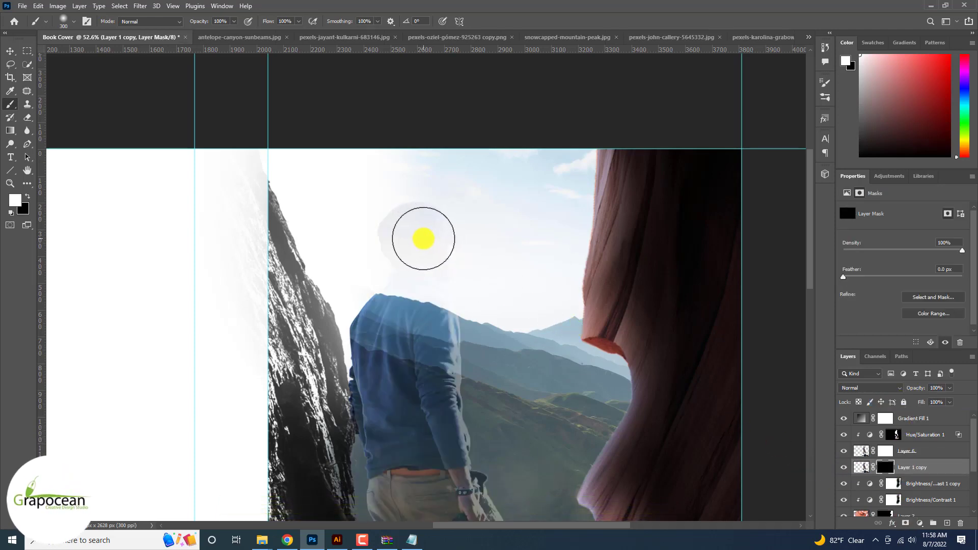
Step: Paint white on Layer 1 copy's mask with a 700 px soft brush to reveal the man's head, torso and camera
{"action": "left_click", "coordinate": [423, 238]}
{"action": "key", "text": "ctrl+z"}
{"action": "key", "text": "bracketright"}
{"action": "key", "text": "bracketright"}
{"action": "key", "text": "bracketright"}
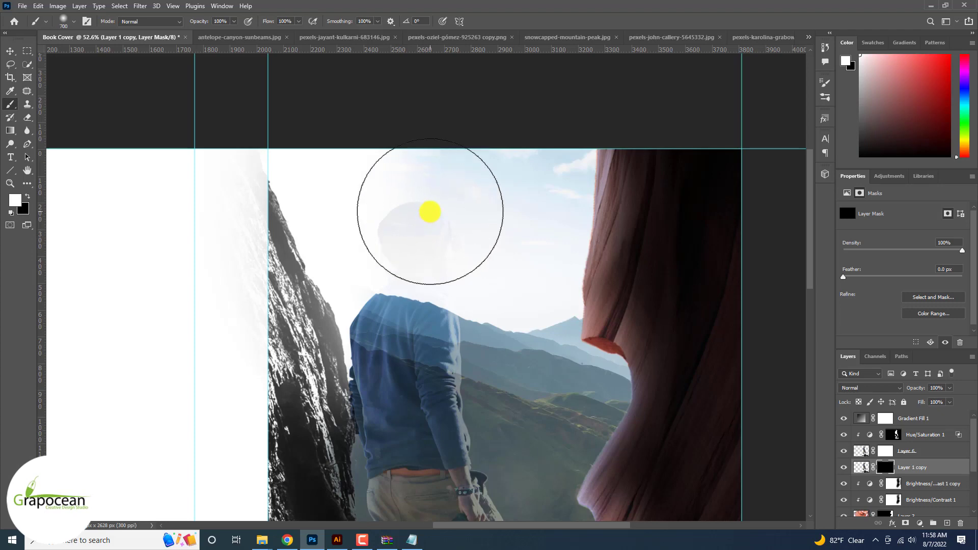
{"action": "left_click", "coordinate": [430, 212]}
{"action": "scroll", "coordinate": [440, 346], "scroll_direction": "down", "scroll_amount": 5}
{"action": "left_click", "coordinate": [449, 458]}
{"action": "scroll", "coordinate": [448, 458], "scroll_direction": "down", "scroll_amount": 2}
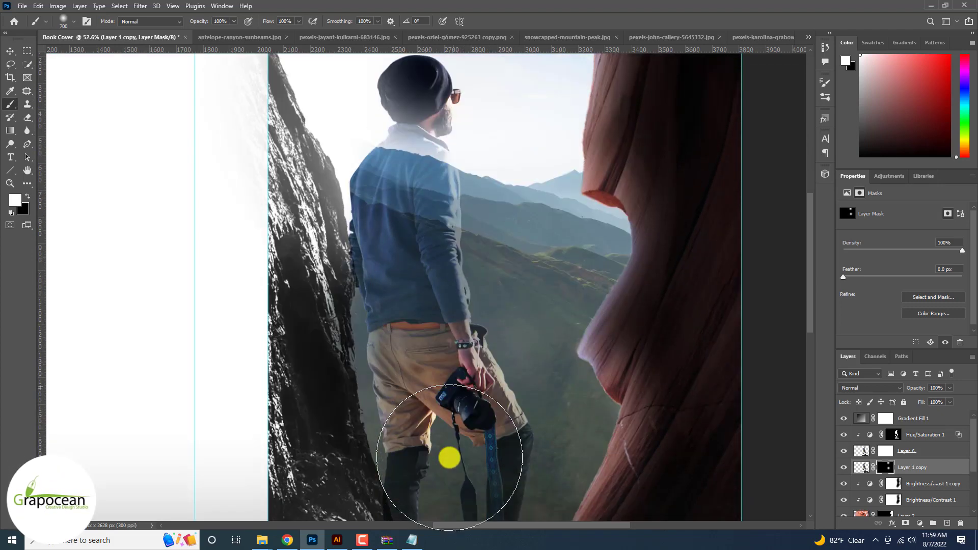
{"action": "scroll", "coordinate": [447, 458], "scroll_direction": "down", "scroll_amount": 3}
{"action": "scroll", "coordinate": [437, 396], "scroll_direction": "down", "scroll_amount": 2}
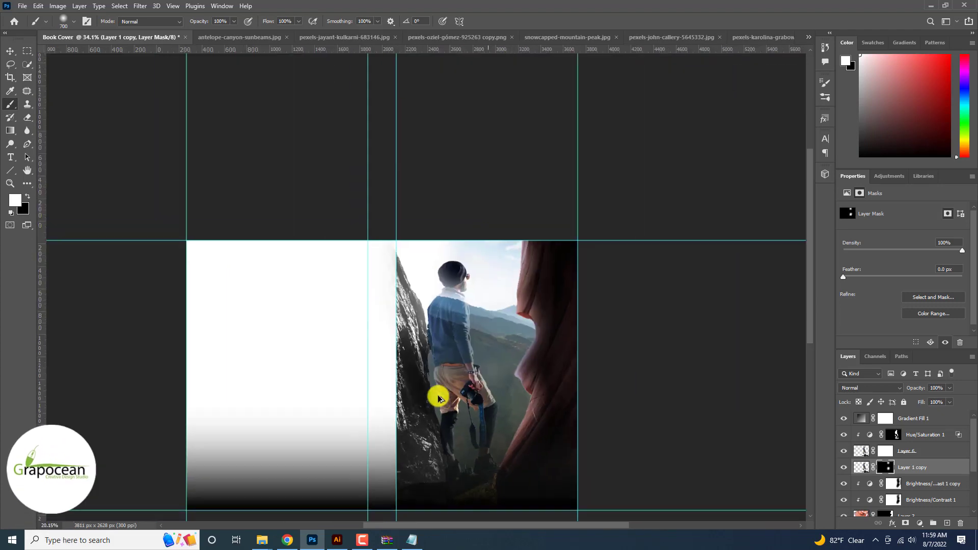
Step: Paint the mask white around the man's lower legs and boots to reveal them and the rocky ground beneath
{"action": "scroll", "coordinate": [474, 394], "scroll_direction": "up", "scroll_amount": 4}
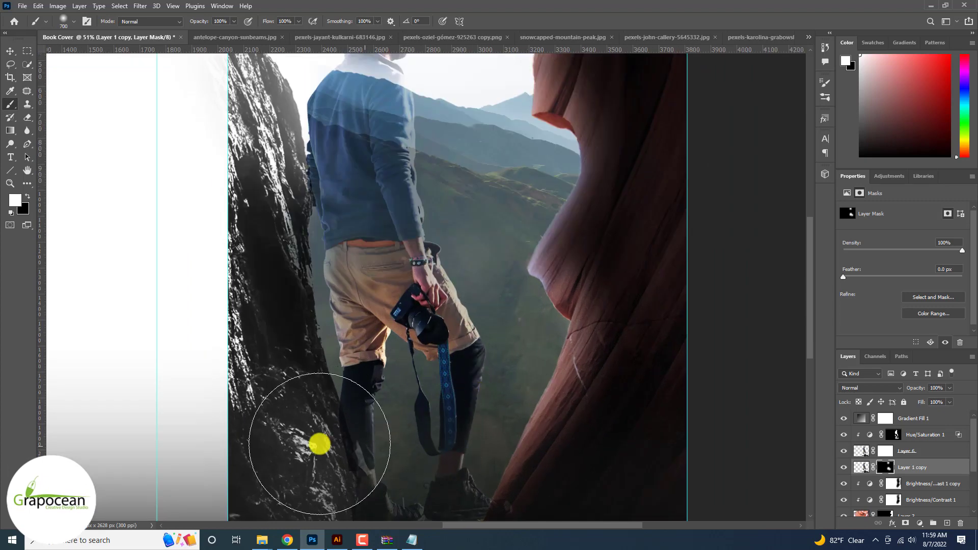
{"action": "scroll", "coordinate": [336, 433], "scroll_direction": "down", "scroll_amount": 4}
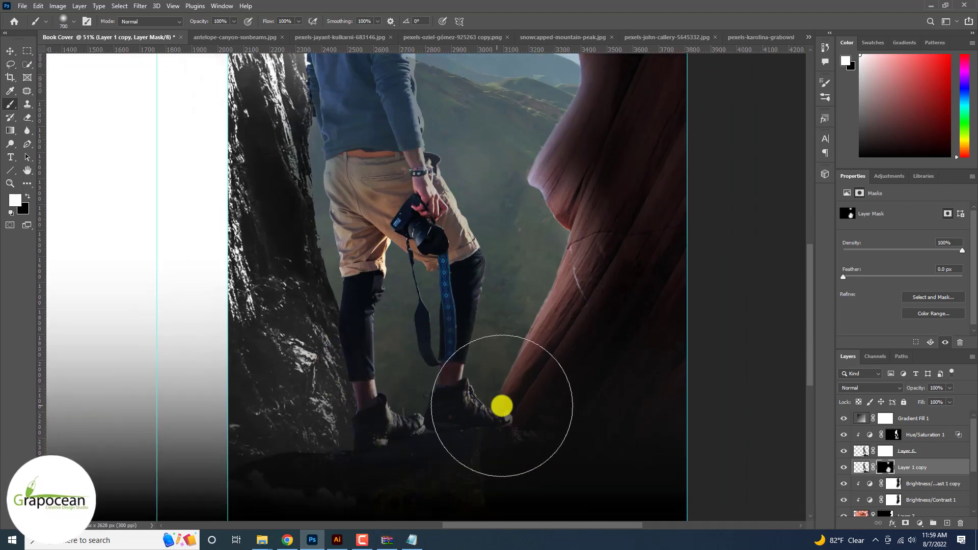
{"action": "scroll", "coordinate": [562, 412], "scroll_direction": "down", "scroll_amount": 2}
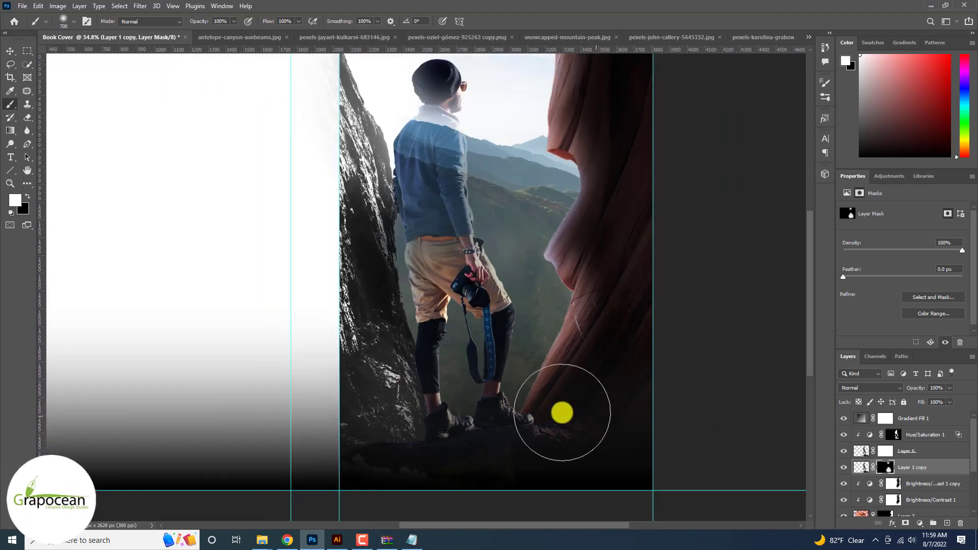
{"action": "scroll", "coordinate": [562, 413], "scroll_direction": "down", "scroll_amount": 2}
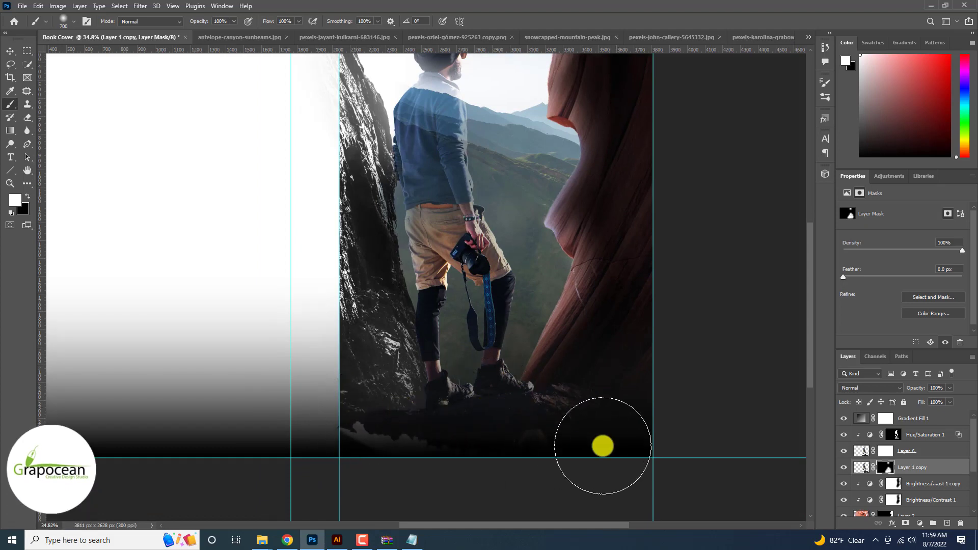
{"action": "scroll", "coordinate": [602, 446], "scroll_direction": "down", "scroll_amount": 1}
{"action": "scroll", "coordinate": [515, 308], "scroll_direction": "up", "scroll_amount": 1}
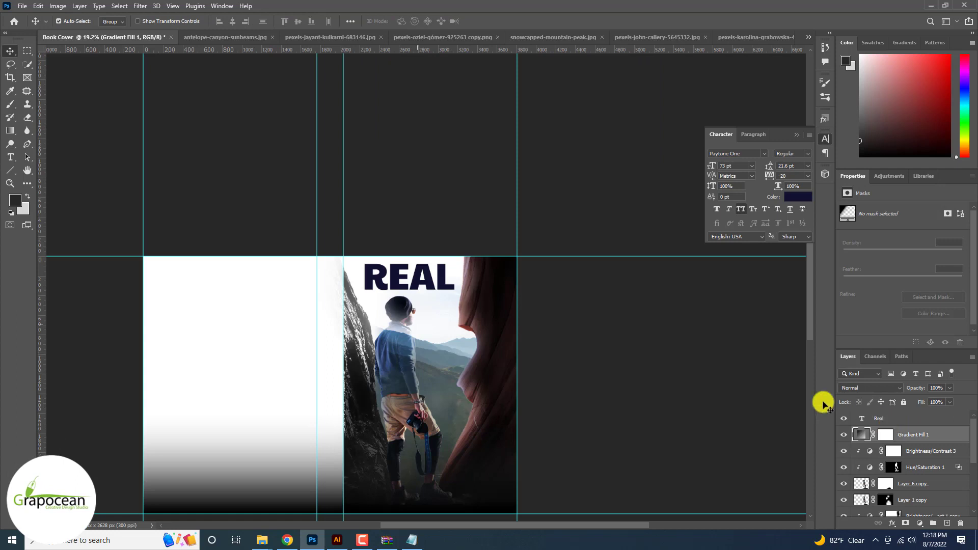
Step: Enlarge the REAL title to 92.01 pt and move it down over the man's legs on the front cover
{"action": "scroll", "coordinate": [538, 310], "scroll_direction": "up", "scroll_amount": 2}
{"action": "left_click_drag", "start_coordinate": [453, 278], "coordinate": [515, 468]}
{"action": "scroll", "coordinate": [492, 426], "scroll_direction": "down", "scroll_amount": 3}
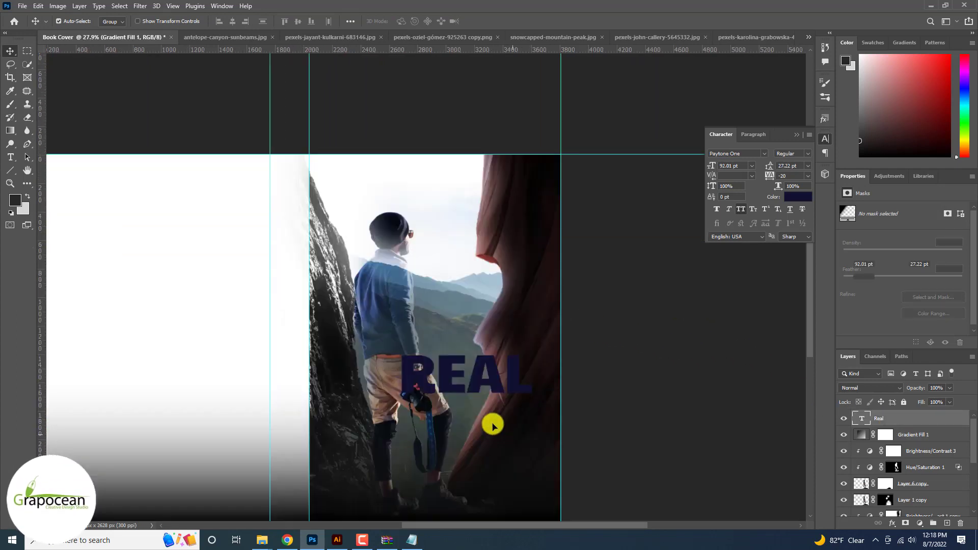
{"action": "scroll", "coordinate": [492, 424], "scroll_direction": "down", "scroll_amount": 1}
{"action": "mouse_move", "coordinate": [461, 360]}
{"action": "left_mouse_down"}
{"action": "mouse_move", "coordinate": [461, 384]}
{"action": "mouse_move", "coordinate": [464, 372]}
{"action": "left_mouse_up"}
{"action": "left_click", "coordinate": [857, 388]}
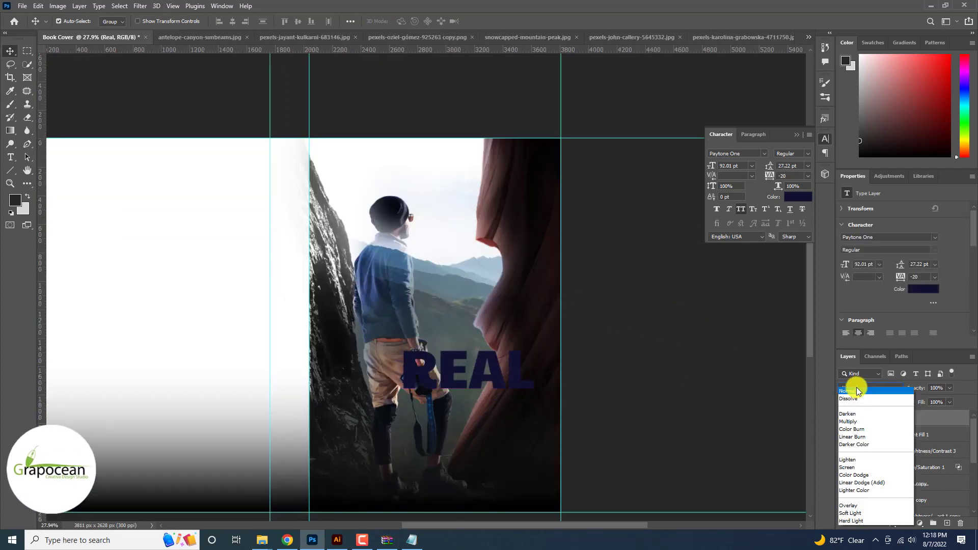
{"action": "left_click", "coordinate": [728, 445]}
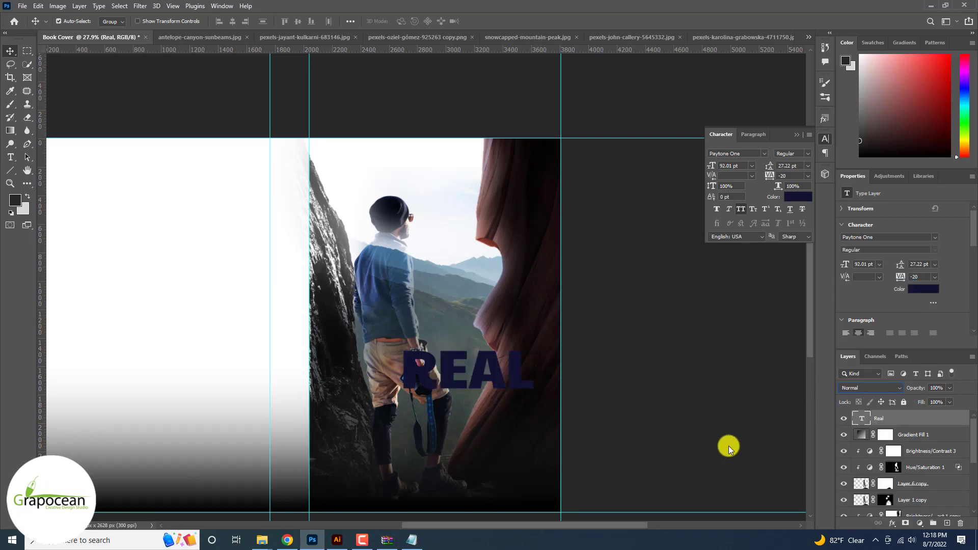
Step: Recolour the REAL title to brown 775445 sampled from the canyon rock
{"action": "left_click", "coordinate": [11, 157]}
{"action": "double_click", "coordinate": [409, 365]}
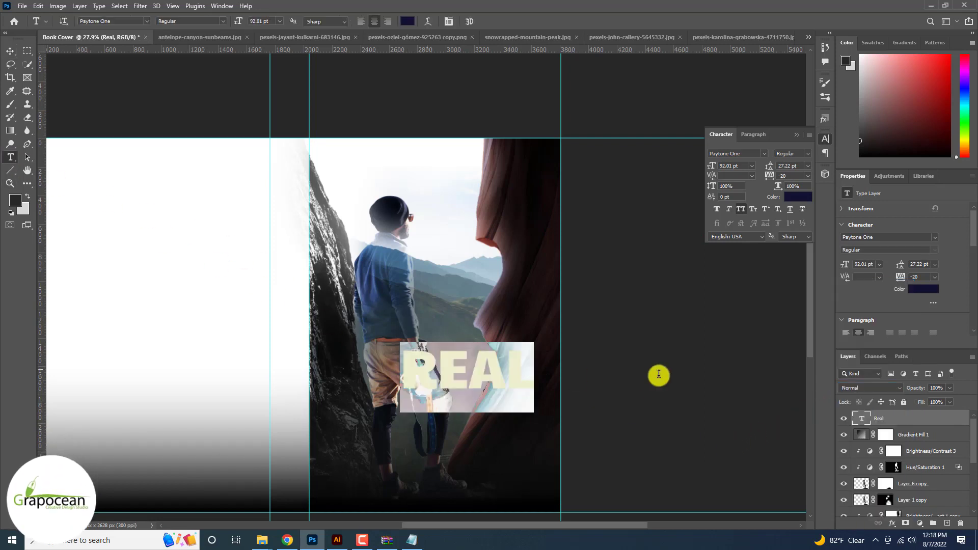
{"action": "left_click", "coordinate": [406, 22]}
{"action": "left_click", "coordinate": [540, 332]}
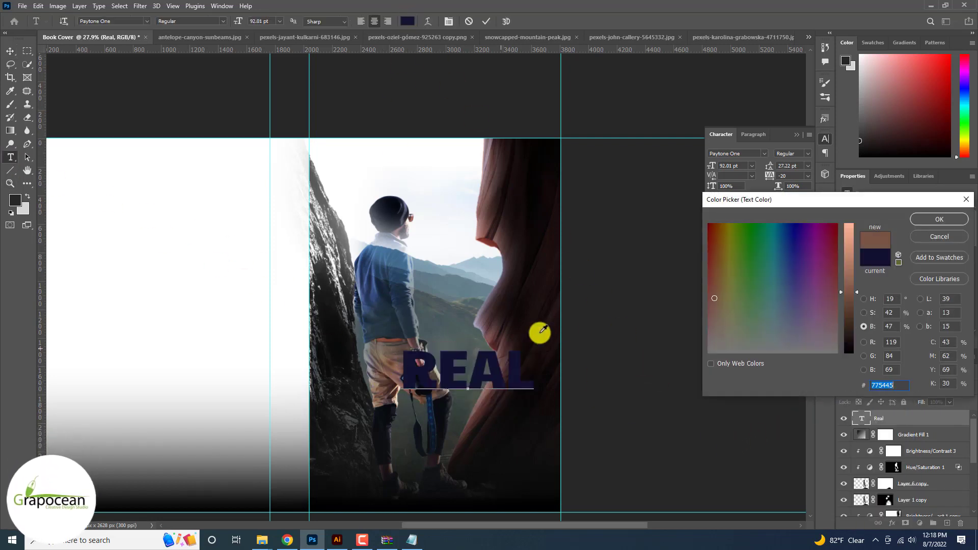
{"action": "left_click", "coordinate": [939, 219]}
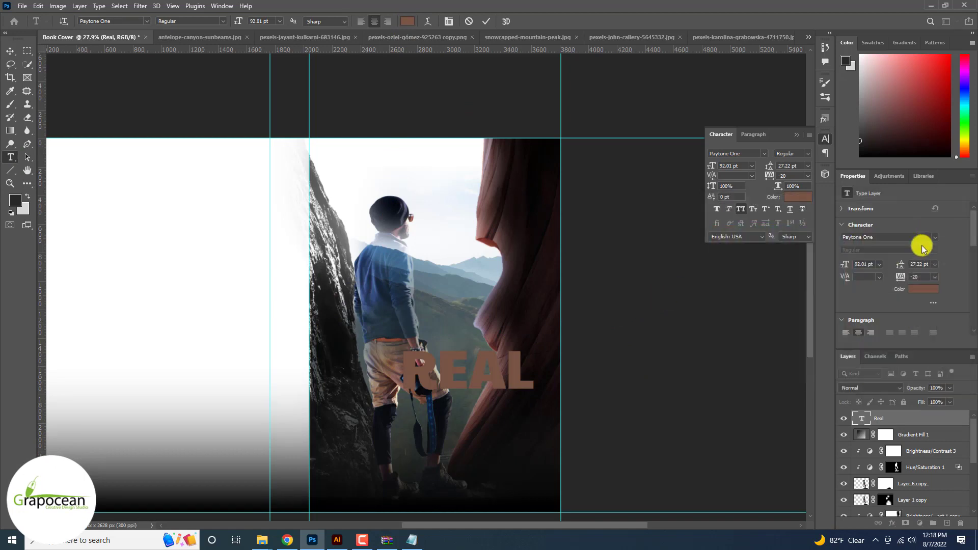
Step: Compare blending modes for the Real text layer and set it to Linear Dodge (Add)
{"action": "left_click", "coordinate": [859, 388]}
{"action": "key", "text": "Down"}
{"action": "key", "text": "Down"}
{"action": "key", "text": "Down"}
{"action": "key", "text": "Down"}
{"action": "key", "text": "Down"}
{"action": "key", "text": "Down"}
{"action": "key", "text": "Down"}
{"action": "key", "text": "Down"}
{"action": "key", "text": "Down"}
{"action": "key", "text": "Down"}
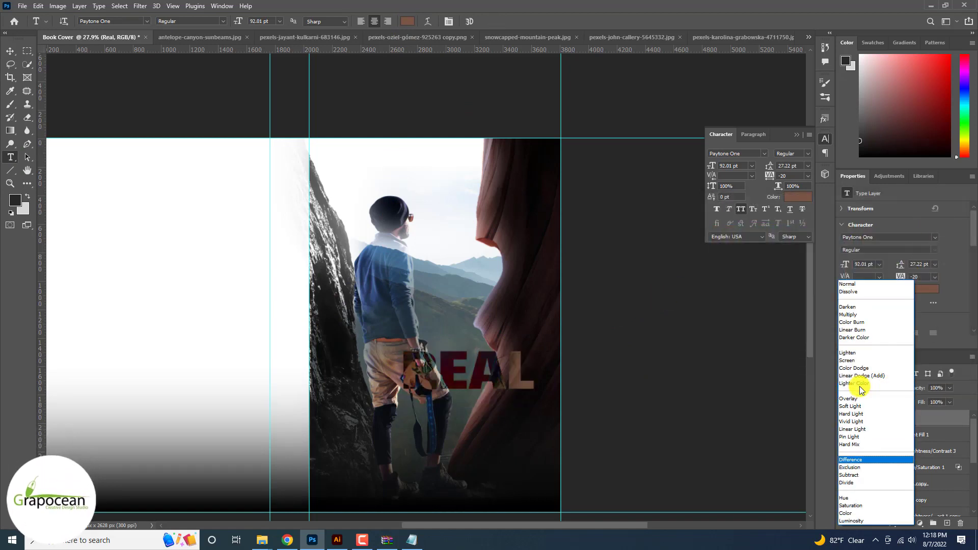
{"action": "key", "text": "Down"}
{"action": "key", "text": "Down"}
{"action": "key", "text": "Down"}
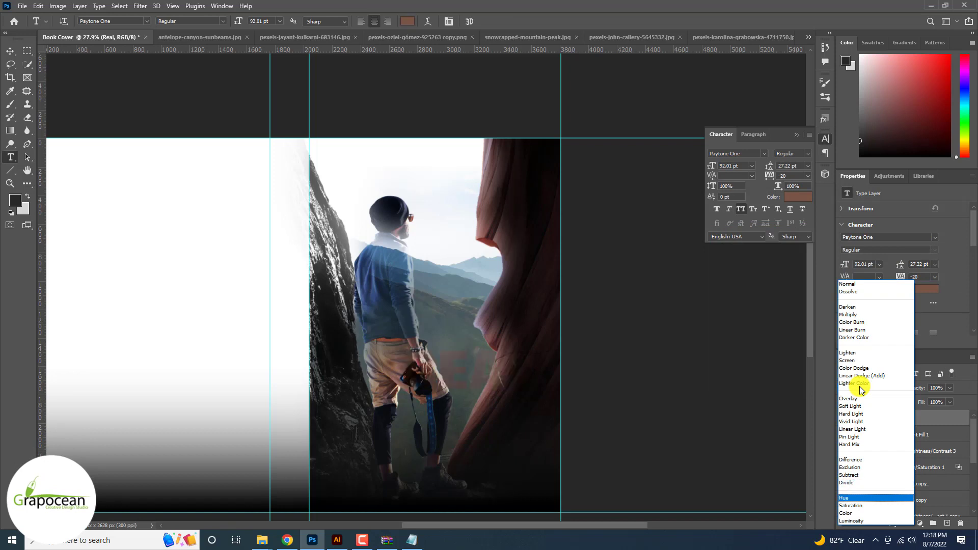
{"action": "key", "text": "Up"}
{"action": "key", "text": "Up"}
{"action": "key", "text": "Up"}
{"action": "key", "text": "Up"}
{"action": "key", "text": "Up"}
{"action": "key", "text": "Up"}
{"action": "key", "text": "Up"}
{"action": "key", "text": "Up"}
{"action": "key", "text": "Up"}
{"action": "key", "text": "Up"}
{"action": "key", "text": "Up"}
{"action": "key", "text": "Up"}
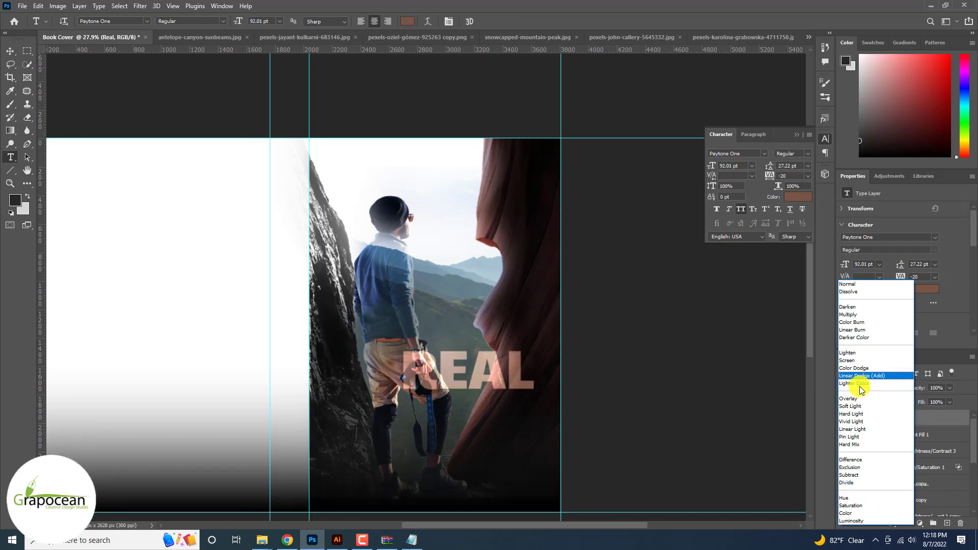
{"action": "left_click", "coordinate": [877, 376]}
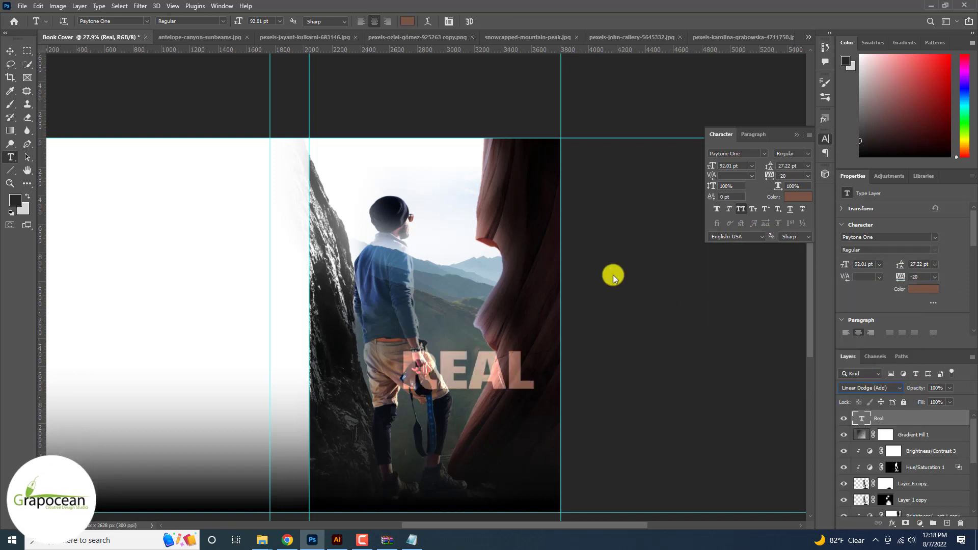
Step: Move the REAL title lower and scale it to 167.37% so it spans the bottom of the front cover
{"action": "left_click", "coordinate": [10, 51]}
{"action": "left_click_drag", "start_coordinate": [491, 412], "coordinate": [491, 430]}
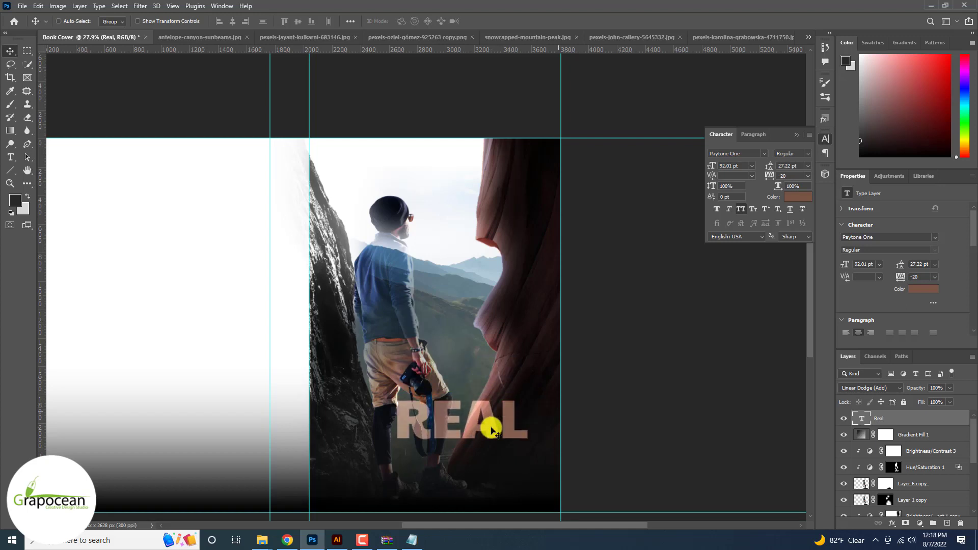
{"action": "key", "text": "ctrl+t"}
{"action": "scroll", "coordinate": [491, 429], "scroll_direction": "down", "scroll_amount": 2}
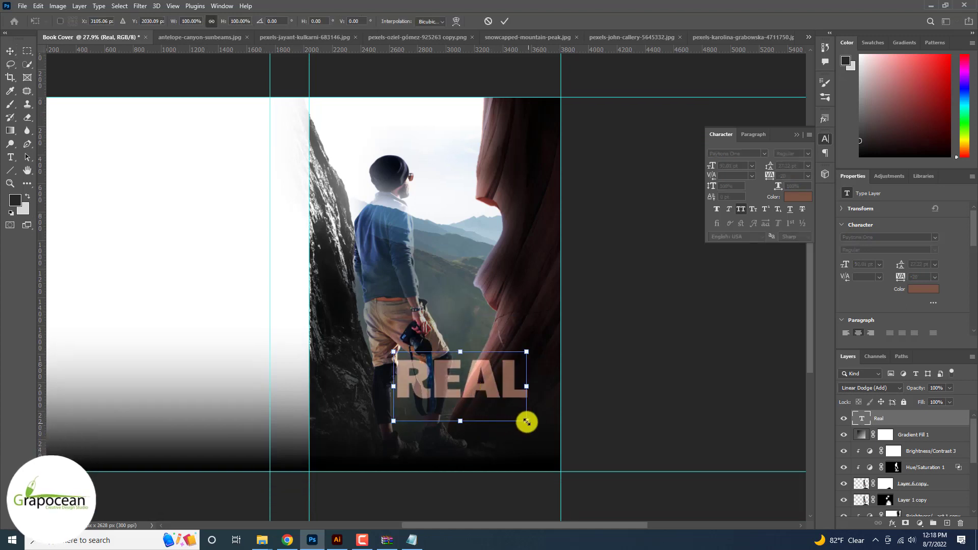
{"action": "left_click_drag", "start_coordinate": [527, 422], "coordinate": [558, 471]}
{"action": "left_click_drag", "start_coordinate": [514, 395], "coordinate": [481, 442]}
{"action": "left_click", "coordinate": [504, 21]}
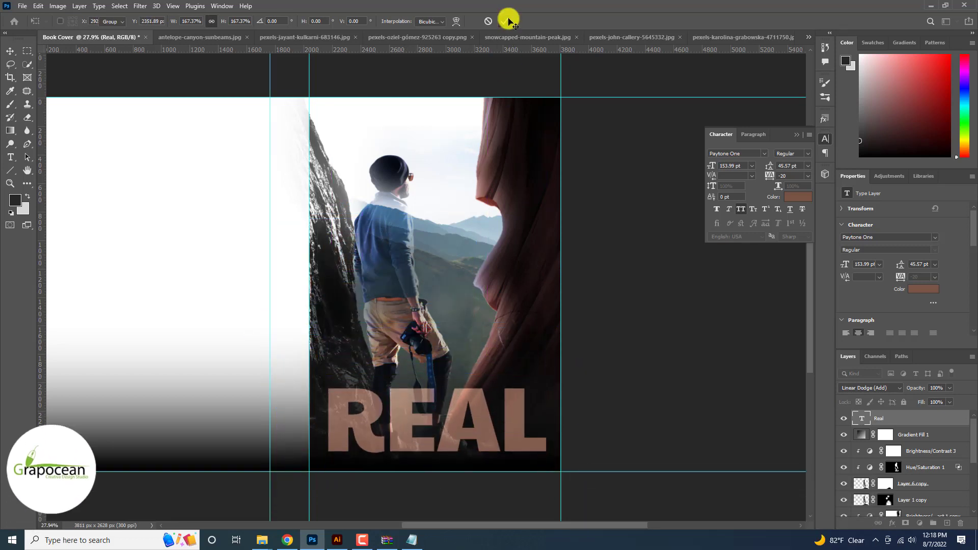
Step: Add the text FACE INTO FRAME on a new layer above the Real text layer
{"action": "key", "text": "ctrl+minus"}
{"action": "key", "text": "ctrl+0"}
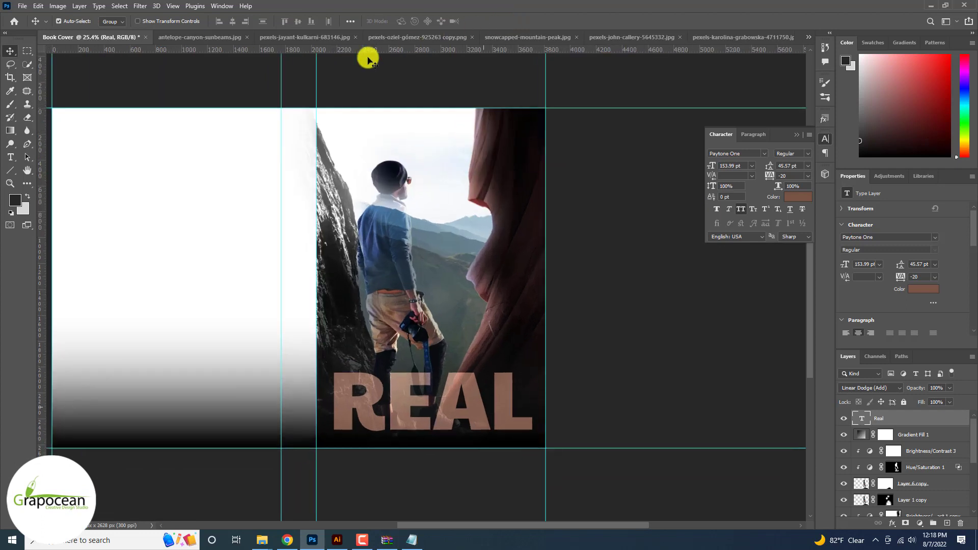
{"action": "left_click", "coordinate": [24, 164]}
{"action": "left_click", "coordinate": [946, 523]}
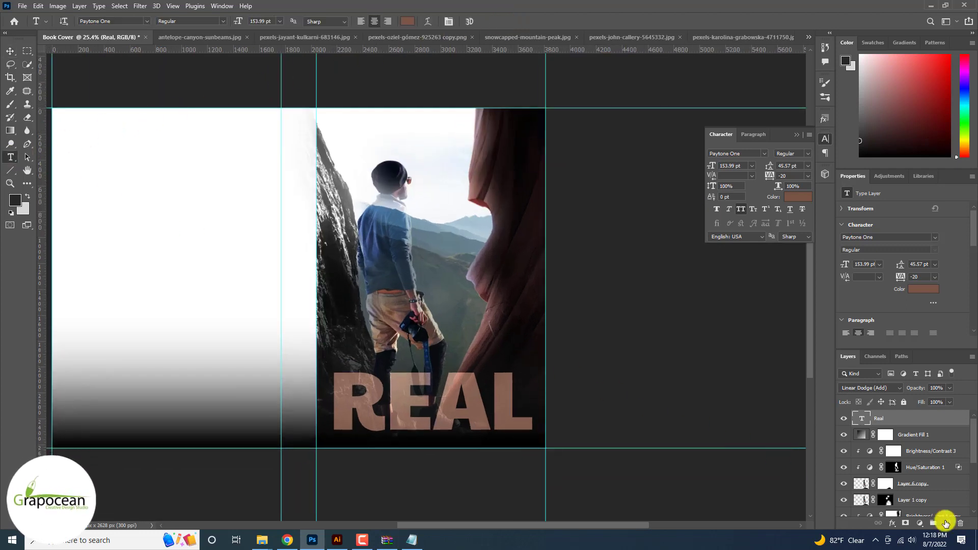
{"action": "left_click", "coordinate": [434, 355]}
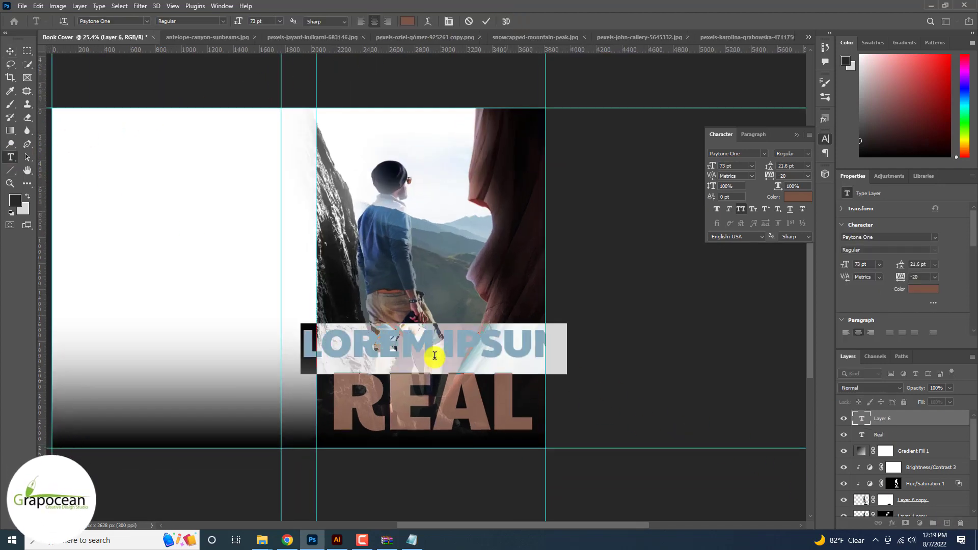
{"action": "key", "text": "BackSpace"}
{"action": "type", "text": "FAC"}
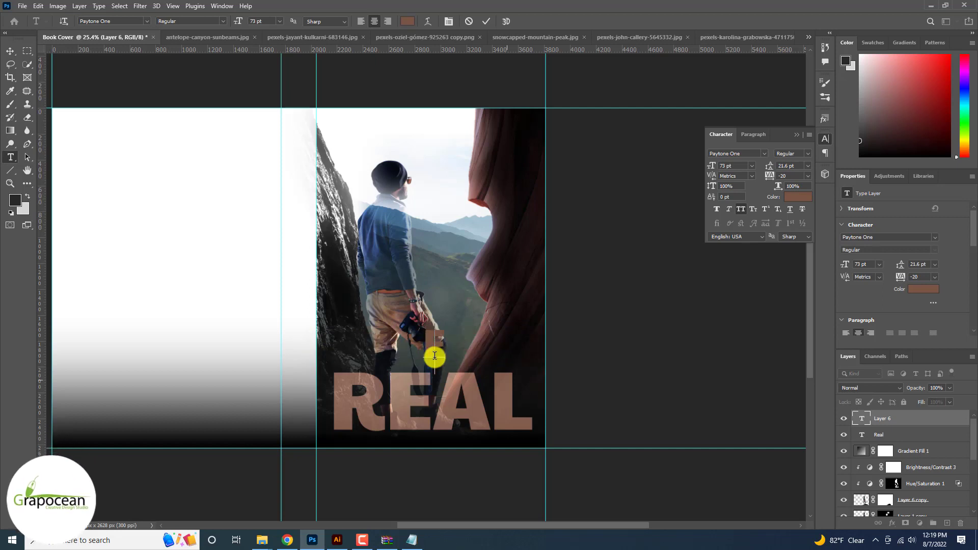
{"action": "type", "text": "ACE INTO FRAME"}
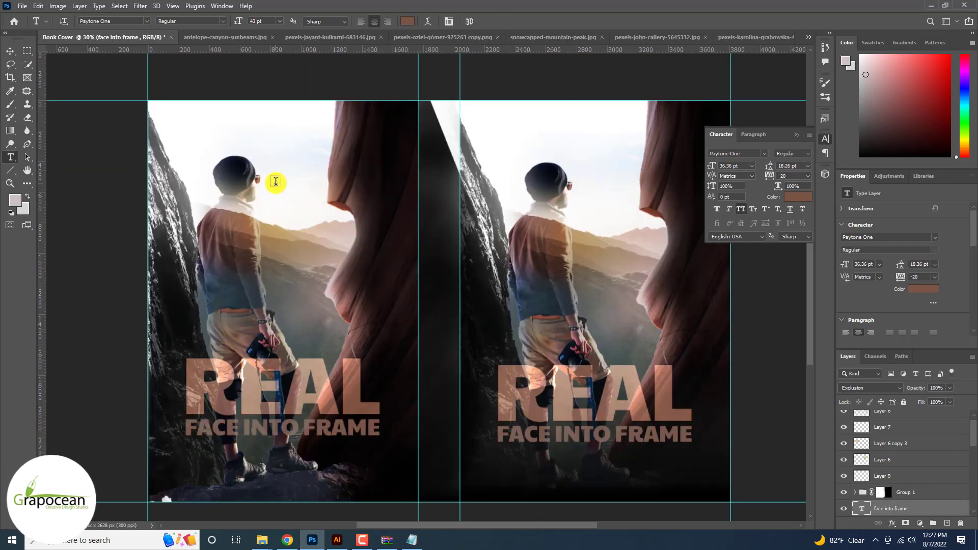
Step: Add the word WILD beside the man's head on the back cover and set its size to 103 pt
{"action": "left_click", "coordinate": [276, 181]}
{"action": "key", "text": "BackSpace"}
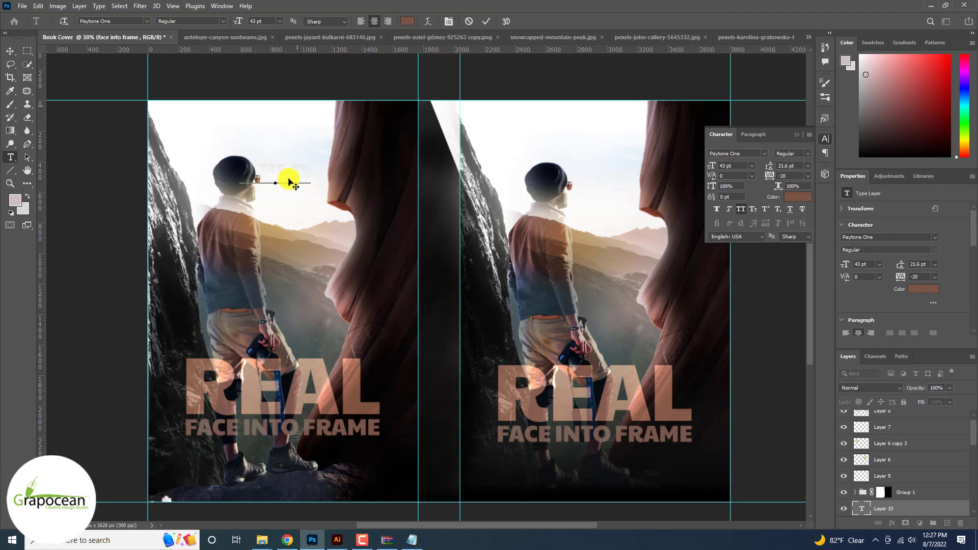
{"action": "left_click_drag", "start_coordinate": [309, 171], "coordinate": [93, 146]}
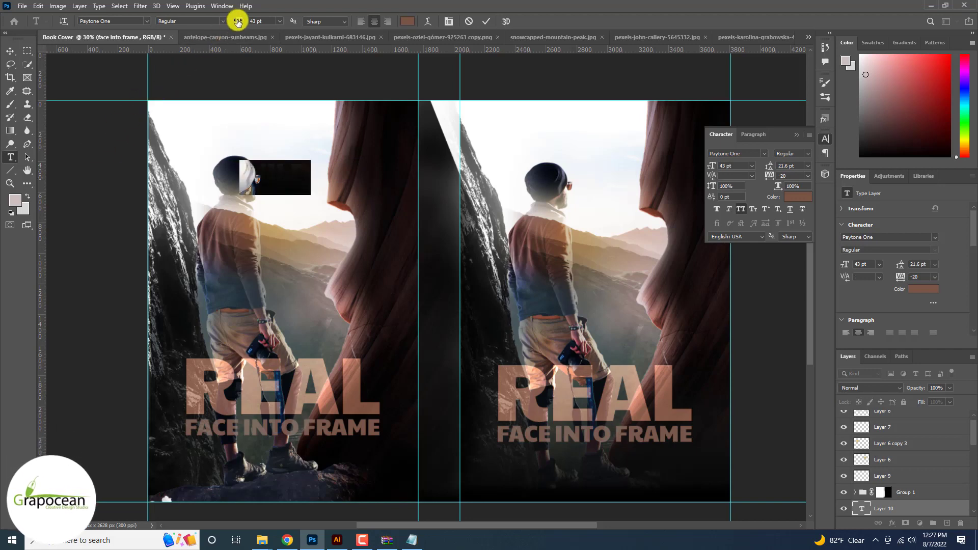
{"action": "left_click_drag", "start_coordinate": [238, 21], "coordinate": [264, 42]}
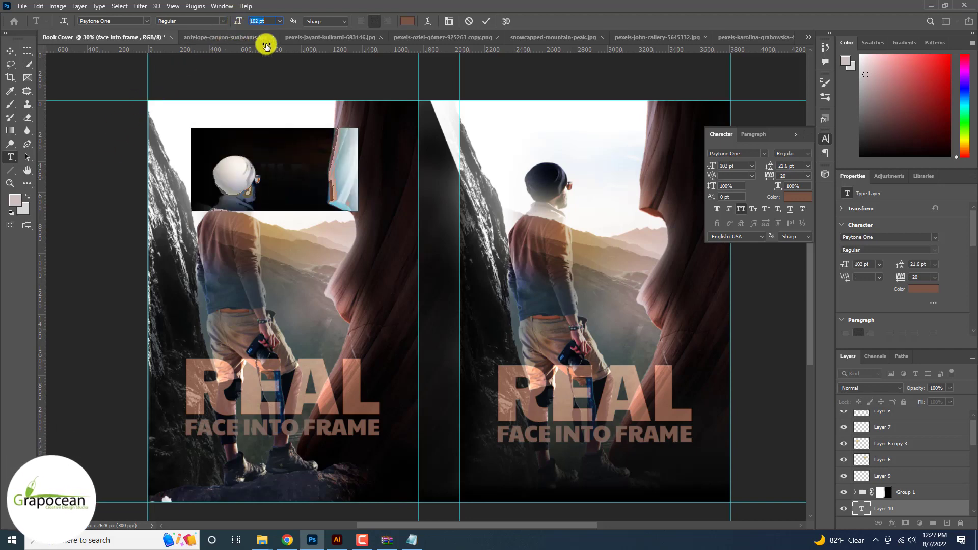
{"action": "left_click", "coordinate": [10, 51]}
Step: Bring the Wild text layer to the top of the layer stack and move the word above the man's head on the front cover
{"action": "left_click_drag", "start_coordinate": [248, 133], "coordinate": [259, 141]}
{"action": "key", "text": "ctrl+z"}
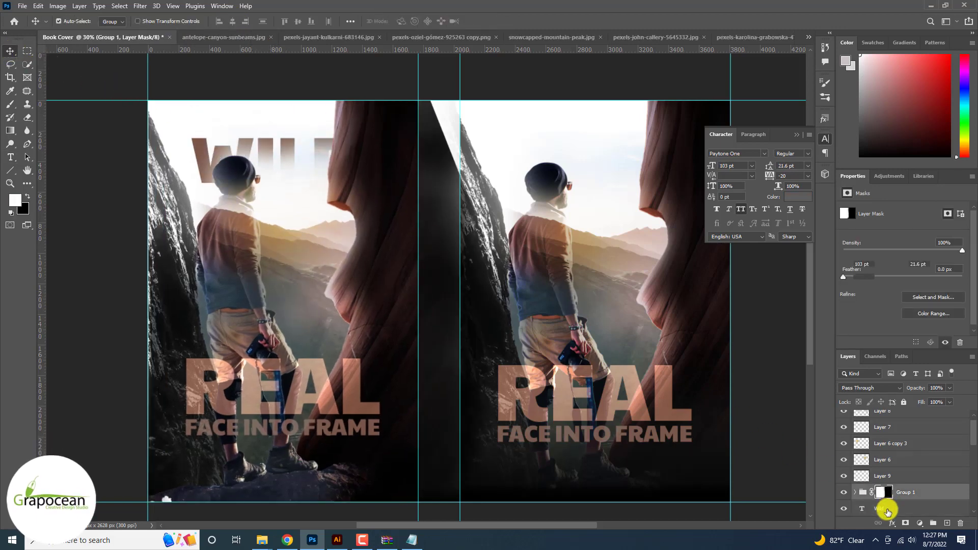
{"action": "left_click_drag", "start_coordinate": [886, 509], "coordinate": [889, 415]}
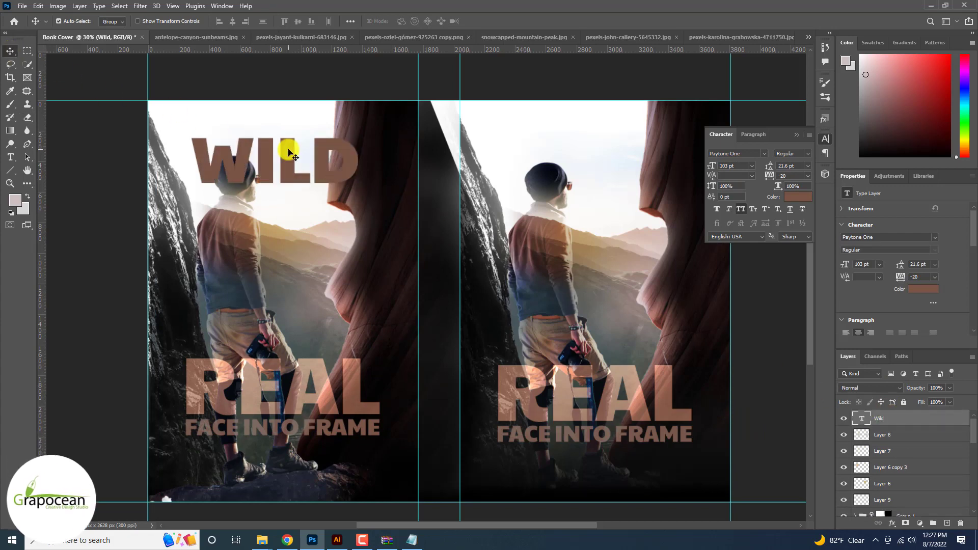
{"action": "left_click_drag", "start_coordinate": [295, 149], "coordinate": [609, 130]}
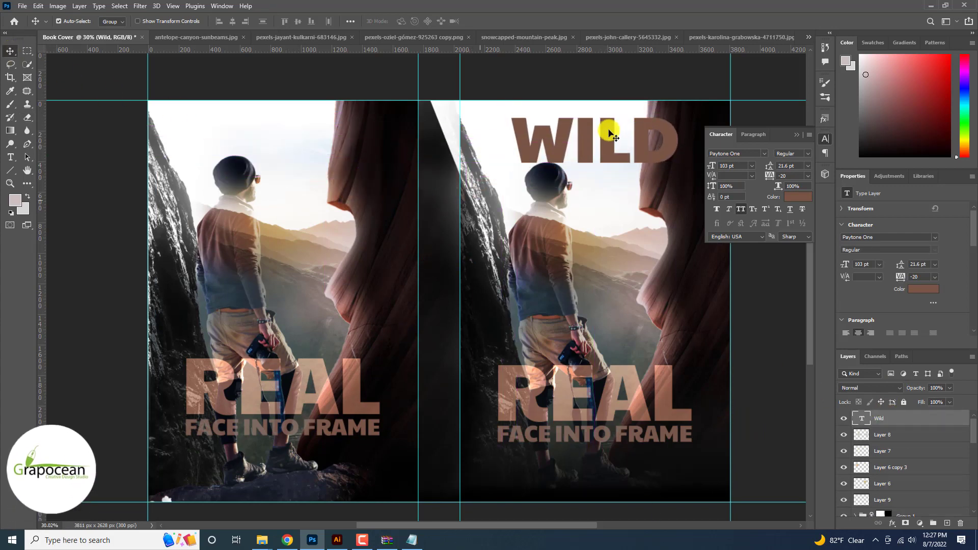
Step: Compare blending modes for the Wild text layer and set it to Color Dodge
{"action": "left_click", "coordinate": [887, 387]}
{"action": "key", "text": "Down"}
{"action": "key", "text": "Down"}
{"action": "key", "text": "Down"}
{"action": "key", "text": "Down"}
{"action": "key", "text": "Down"}
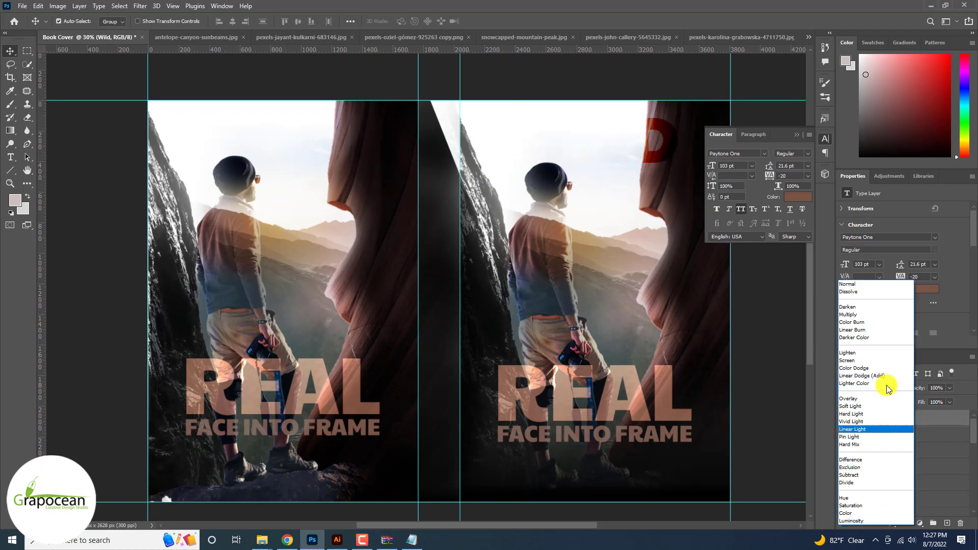
{"action": "key", "text": "Up"}
{"action": "key", "text": "Up"}
{"action": "key", "text": "Up"}
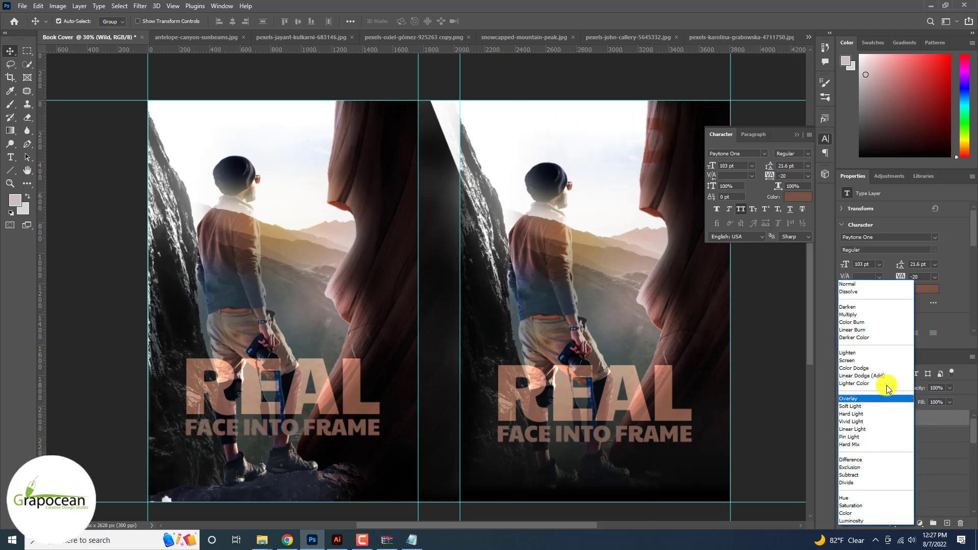
{"action": "key", "text": "Return"}
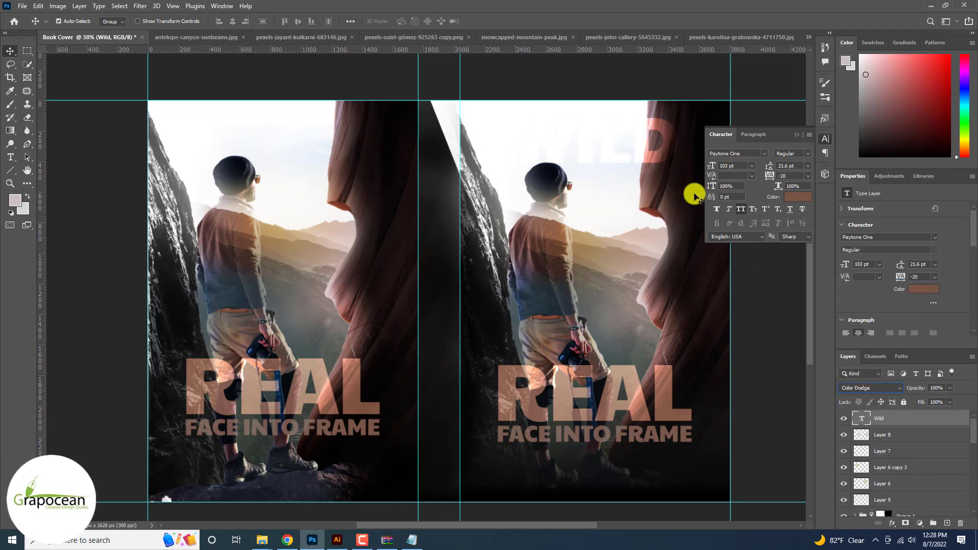
Step: Rotate the WILD text 90 degrees and place it vertically along the canyon wall on the front cover
{"action": "scroll", "coordinate": [688, 185], "scroll_direction": "down", "scroll_amount": 3}
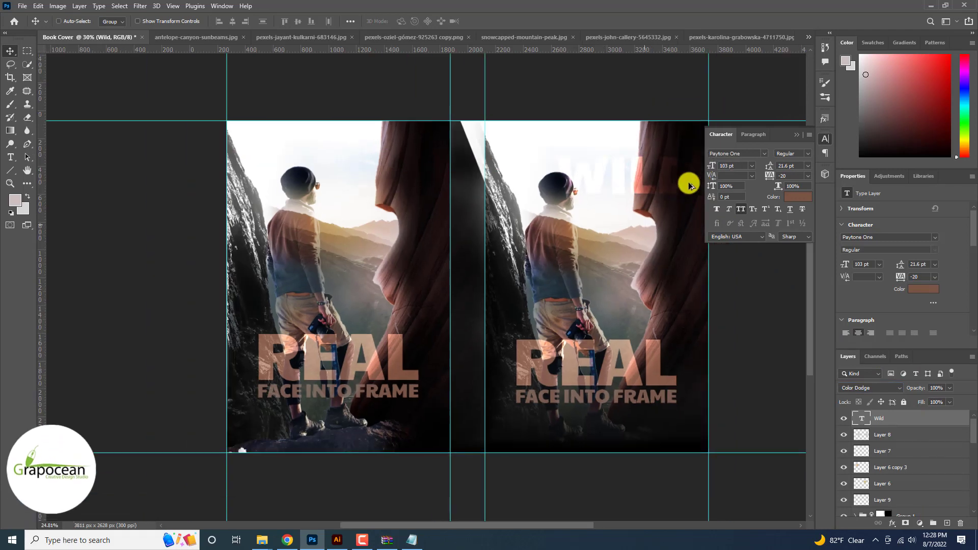
{"action": "key", "text": "ctrl+t"}
{"action": "left_click_drag", "start_coordinate": [681, 225], "coordinate": [596, 245]}
{"action": "left_click_drag", "start_coordinate": [631, 207], "coordinate": [656, 223]}
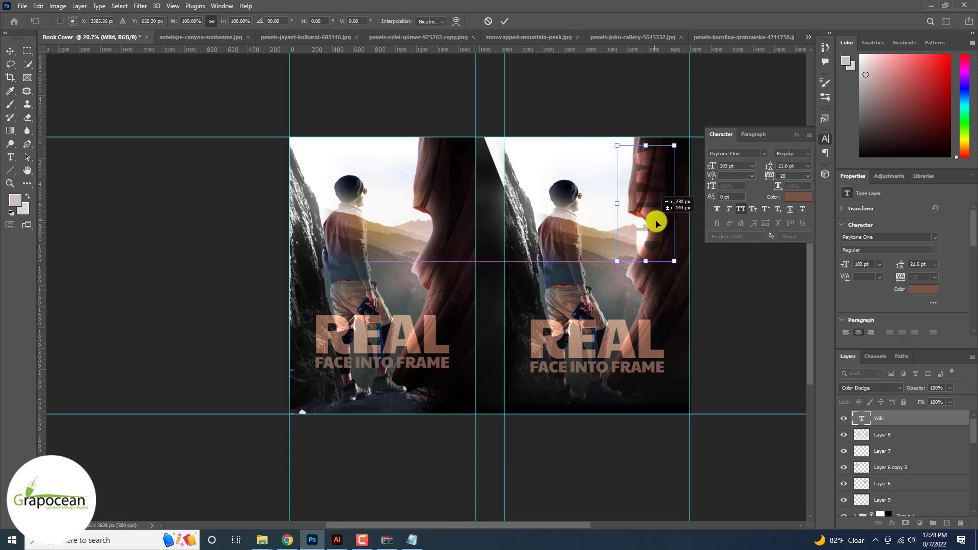
{"action": "left_click", "coordinate": [504, 21]}
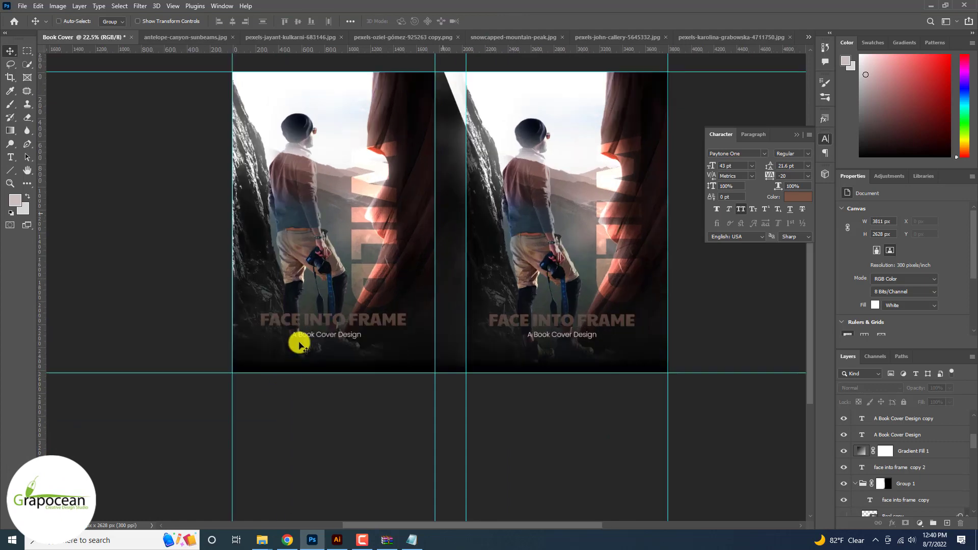
Step: Add a 3 px white outside stroke to the vertical WILD text on the back cover
{"action": "scroll", "coordinate": [364, 227], "scroll_direction": "up", "scroll_amount": 2}
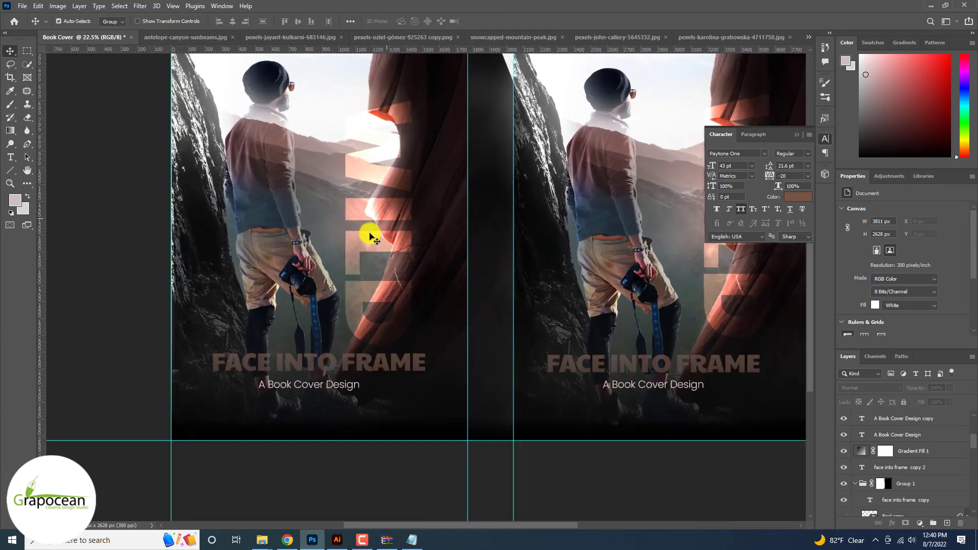
{"action": "left_click", "coordinate": [392, 215], "text": "ctrl"}
{"action": "right_click", "coordinate": [903, 419]}
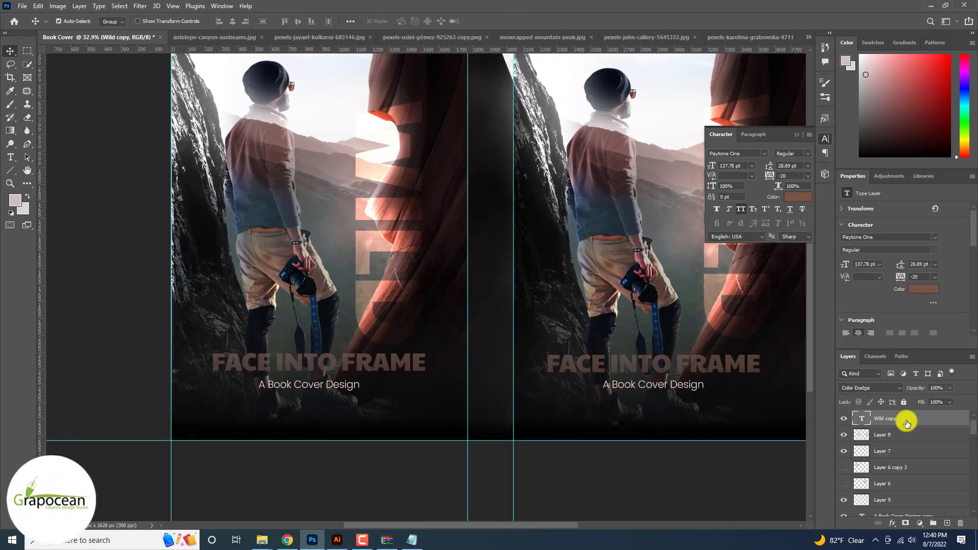
{"action": "left_click", "coordinate": [821, 65]}
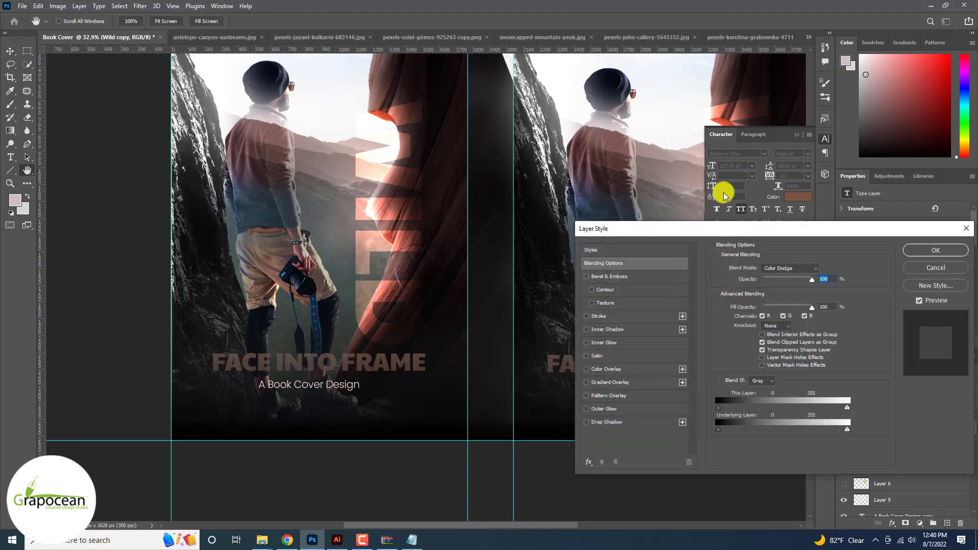
{"action": "left_click", "coordinate": [588, 356]}
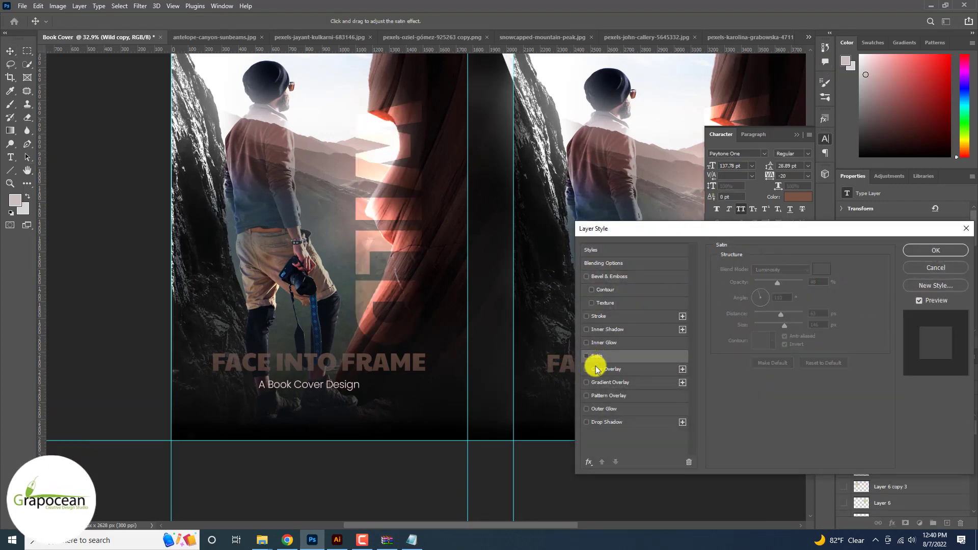
{"action": "left_click", "coordinate": [590, 370]}
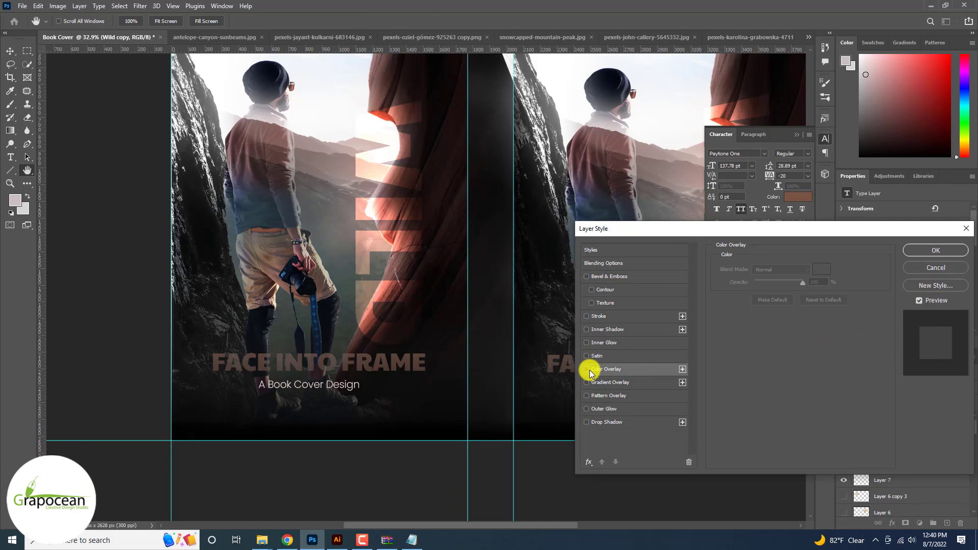
{"action": "left_click", "coordinate": [599, 317]}
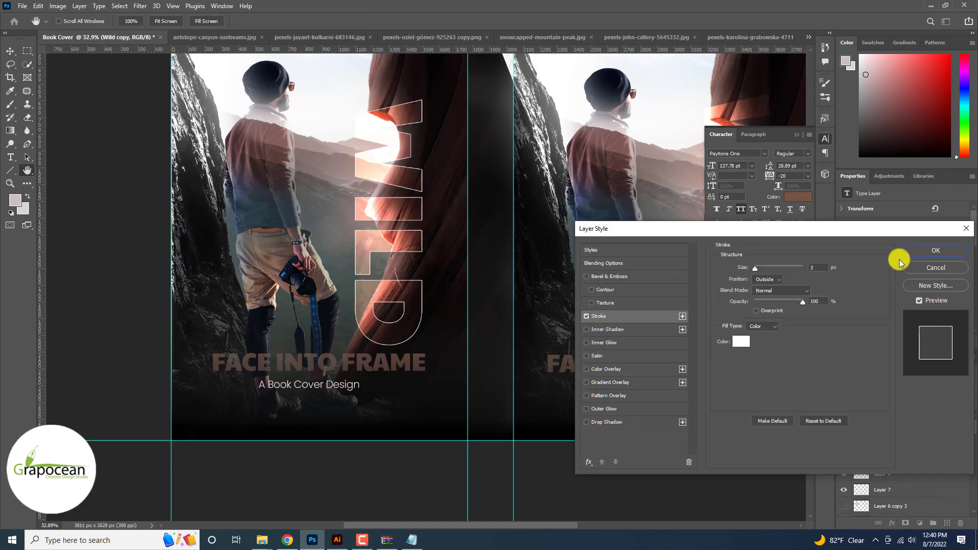
{"action": "left_click", "coordinate": [935, 250]}
{"action": "key", "text": "ctrl+0"}
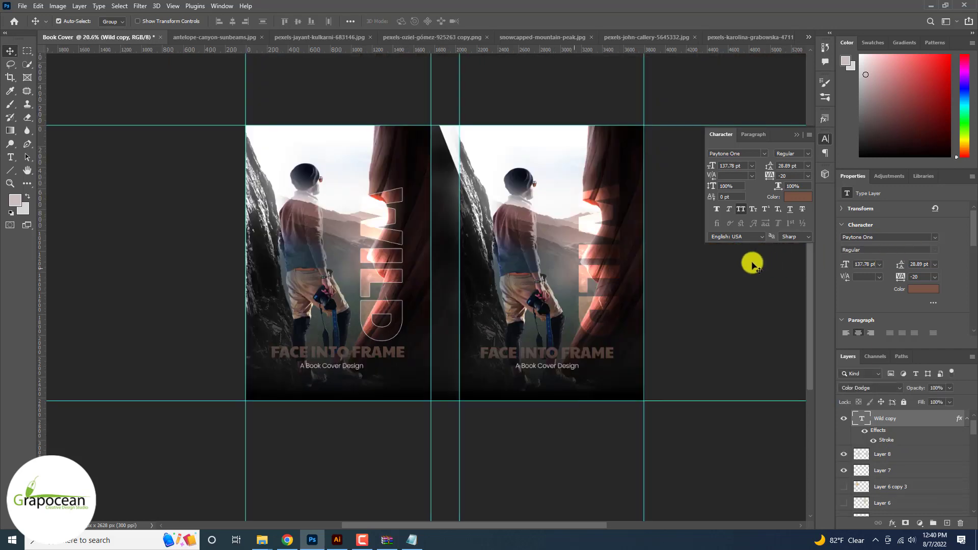
Step: Give the vertical WILD text on the front cover a 3 px white outside stroke
{"action": "key", "text": "ctrl+j"}
{"action": "right_click", "coordinate": [939, 417]}
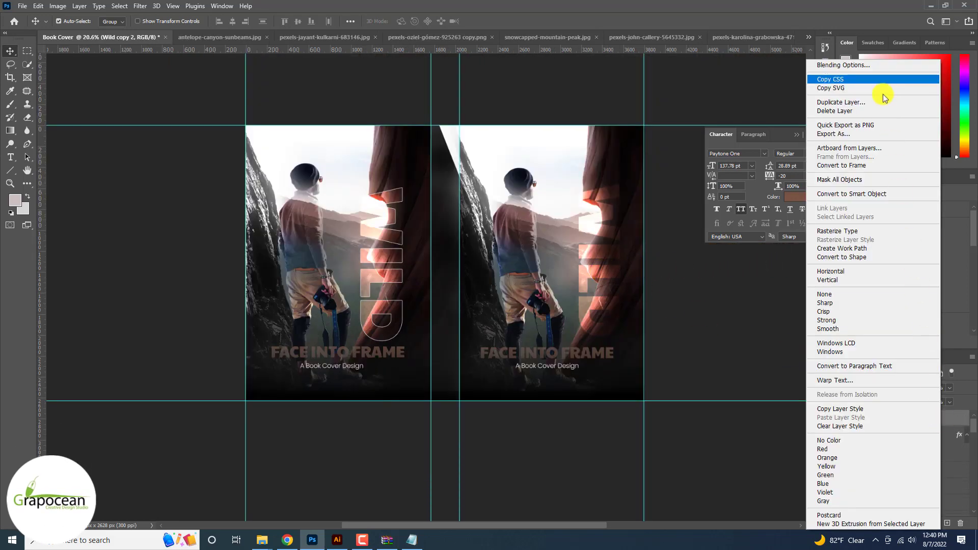
{"action": "left_click", "coordinate": [877, 67]}
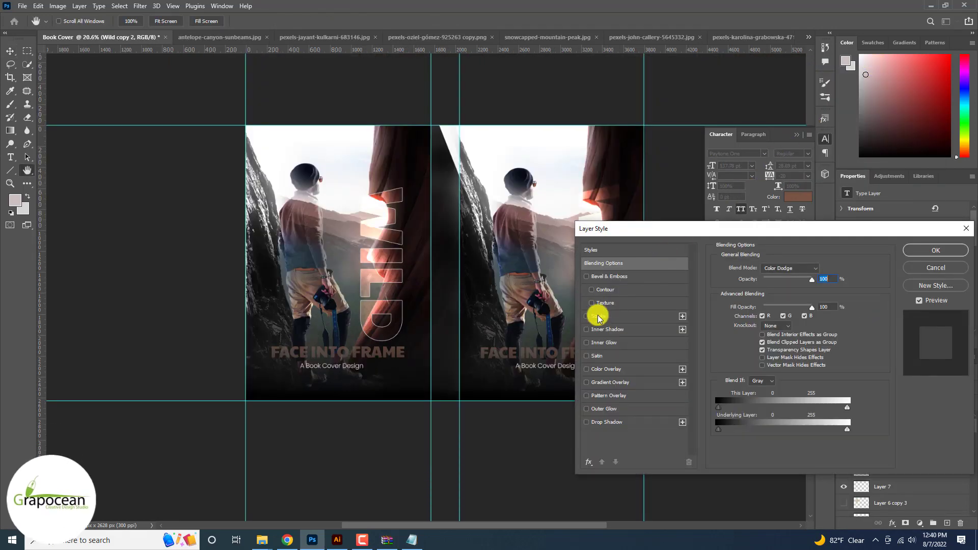
{"action": "left_click", "coordinate": [597, 316]}
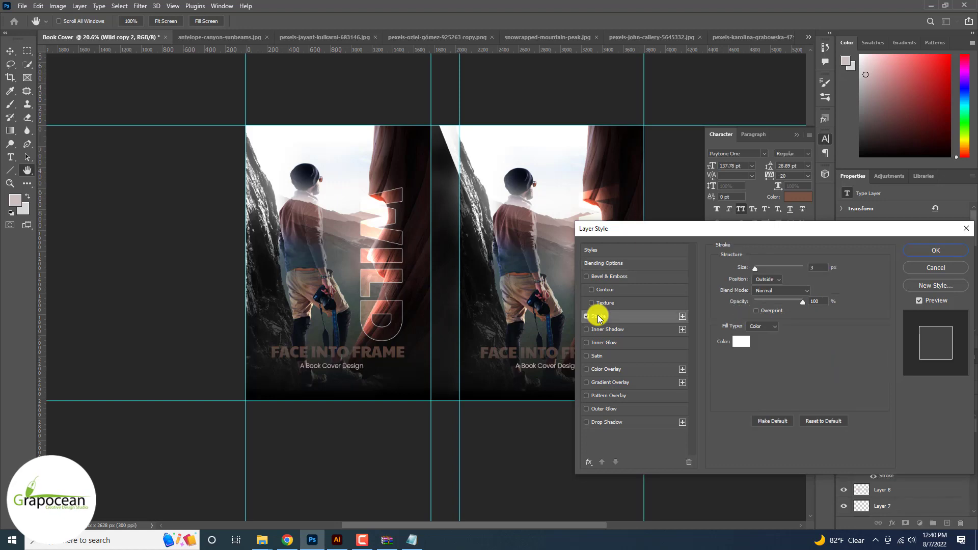
Step: Try a Satin effect in Luminosity mode on the front cover's WILD text
{"action": "left_click", "coordinate": [600, 355]}
{"action": "left_click_drag", "start_coordinate": [631, 230], "coordinate": [708, 243]}
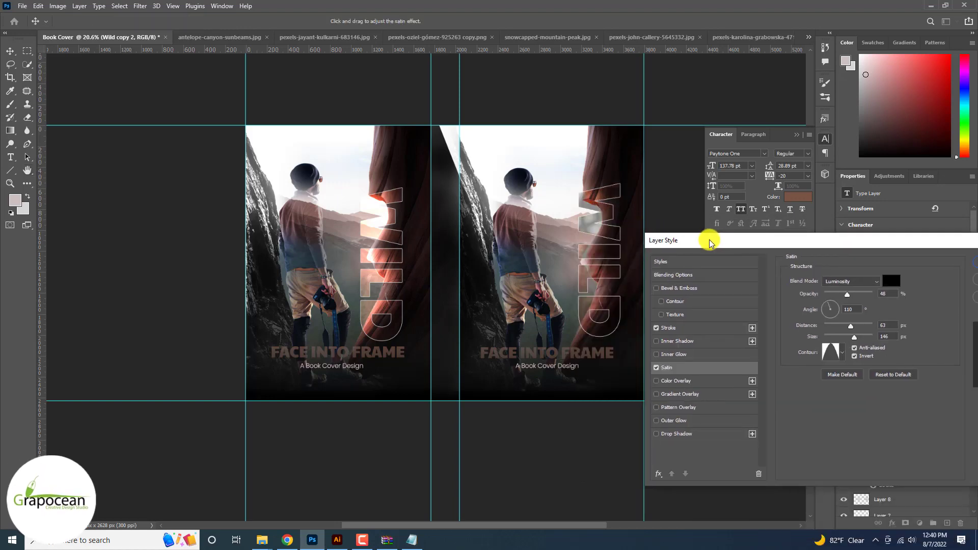
{"action": "left_click", "coordinate": [655, 368]}
Step: Apply a smooth Inner Bevel with 1% depth and 29 px size to the front cover's WILD text
{"action": "left_click", "coordinate": [677, 276]}
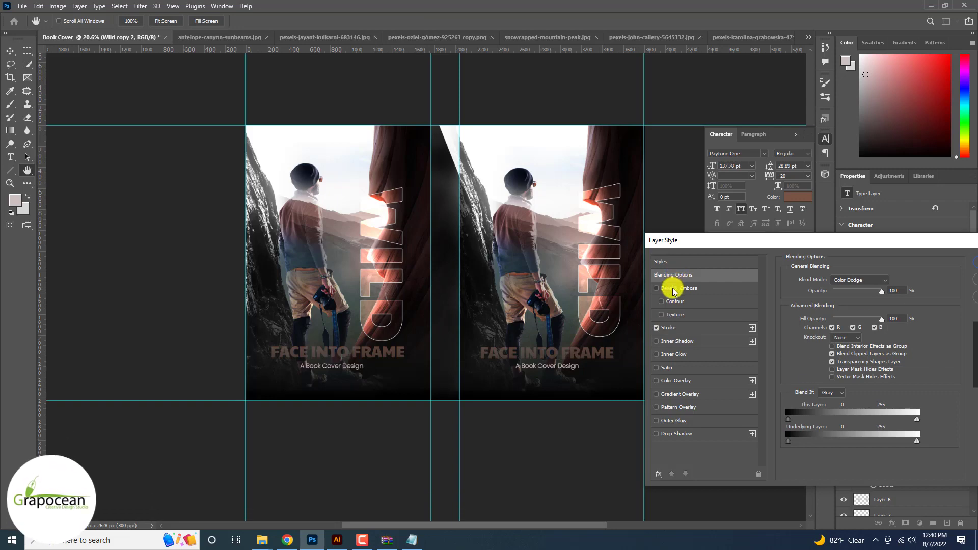
{"action": "left_click", "coordinate": [673, 288]}
{"action": "left_click_drag", "start_coordinate": [834, 302], "coordinate": [837, 323]}
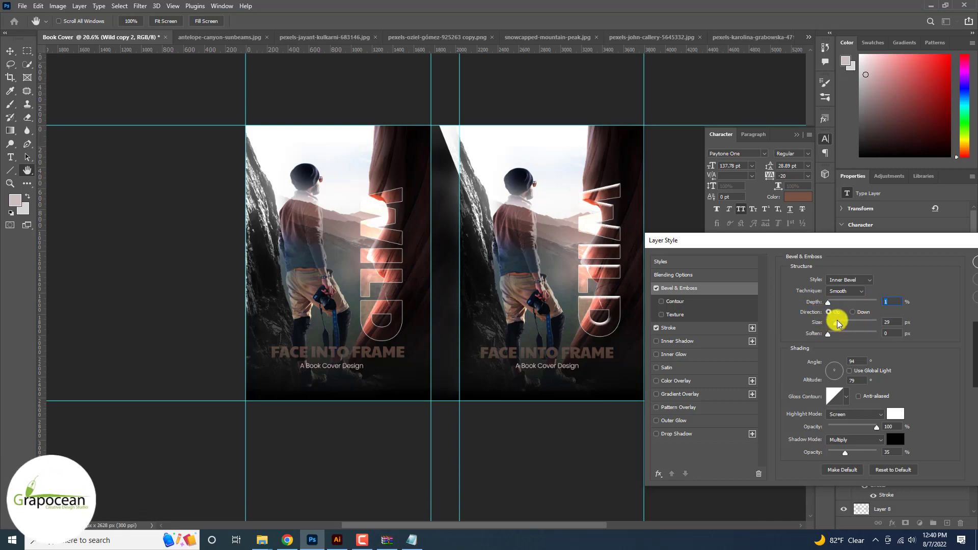
{"action": "left_click_drag", "start_coordinate": [804, 241], "coordinate": [365, 385]}
{"action": "left_click", "coordinate": [531, 401]}
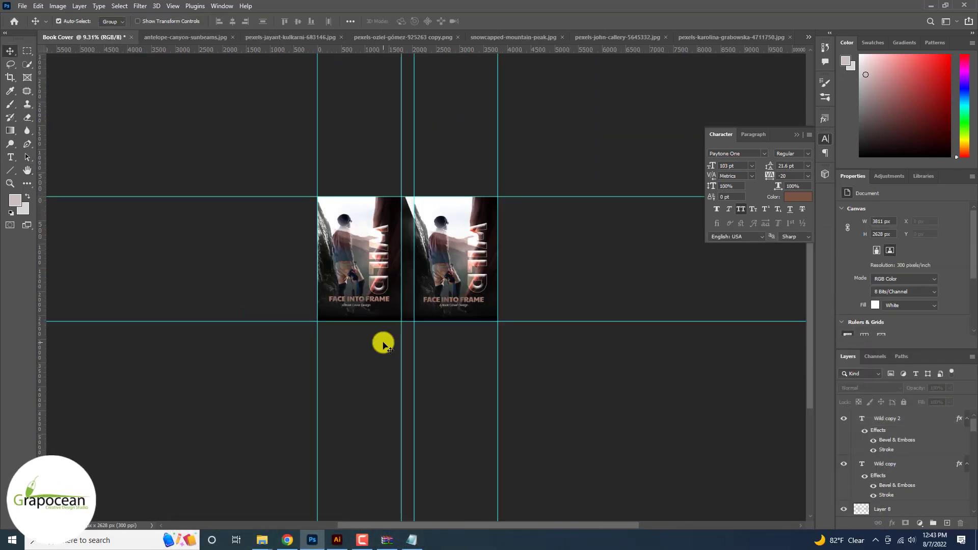
Step: Shift the WILD titles on both covers further over the canyon wall, moving the front-cover one about 75 px horizontally
{"action": "scroll", "coordinate": [382, 342], "scroll_direction": "up", "scroll_amount": 5}
{"action": "left_click_drag", "start_coordinate": [406, 275], "coordinate": [424, 263]}
{"action": "left_click_drag", "start_coordinate": [625, 233], "coordinate": [628, 229]}
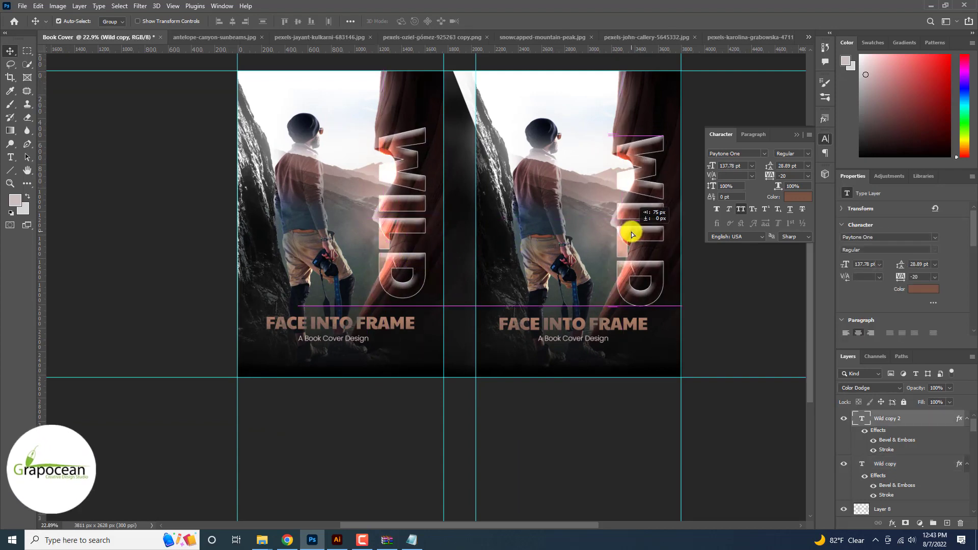
{"action": "scroll", "coordinate": [603, 375], "scroll_direction": "down", "scroll_amount": 2}
{"action": "scroll", "coordinate": [594, 434], "scroll_direction": "down", "scroll_amount": 1}
{"action": "scroll", "coordinate": [458, 443], "scroll_direction": "up", "scroll_amount": 3}
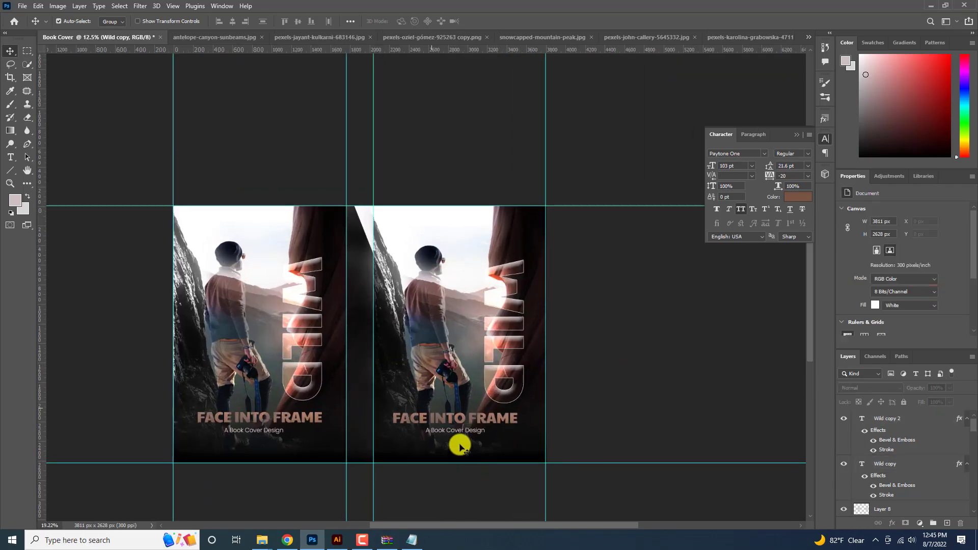